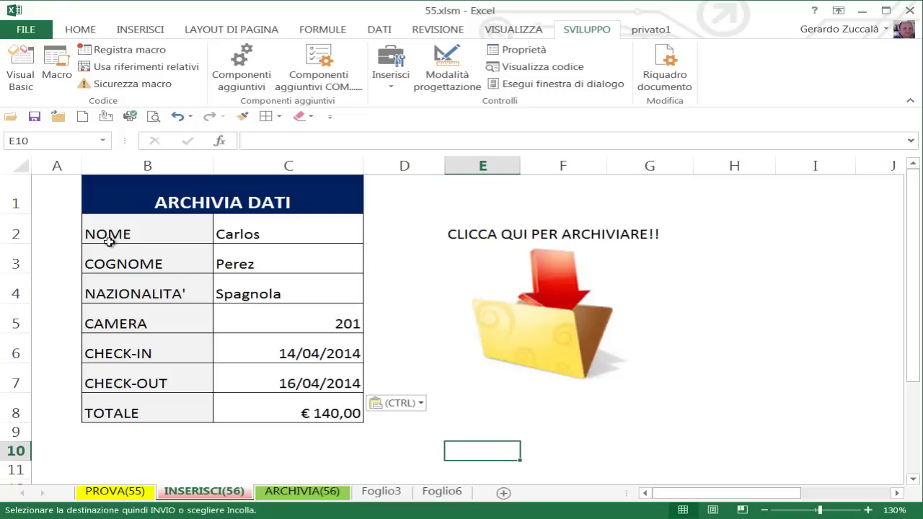
Select the form values C2:C8, then mark row 10 on ARCHIVIA(56) as the next archive row.
drag(174, 207, 346, 415)
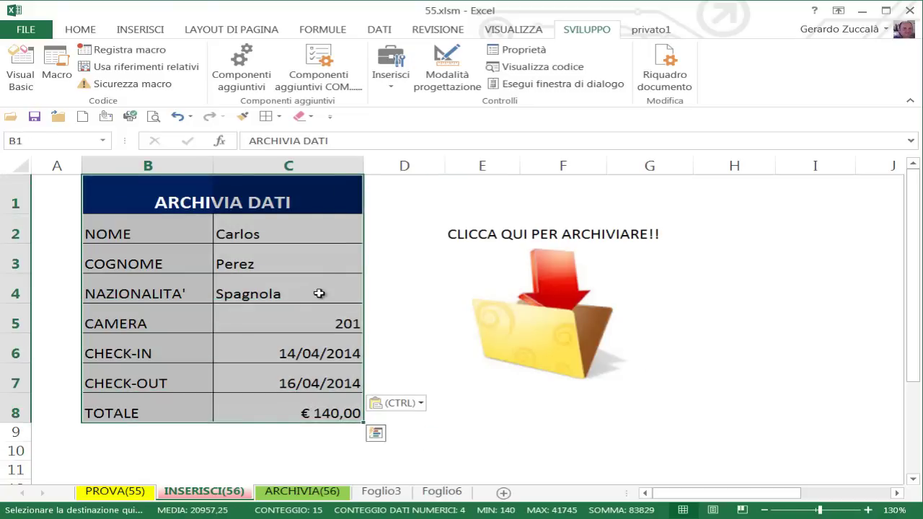
drag(308, 232, 304, 411)
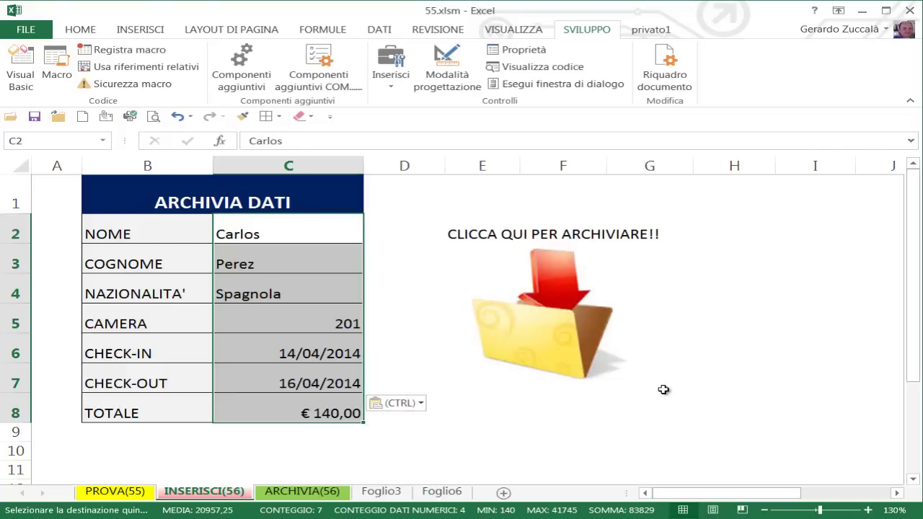
click(306, 493)
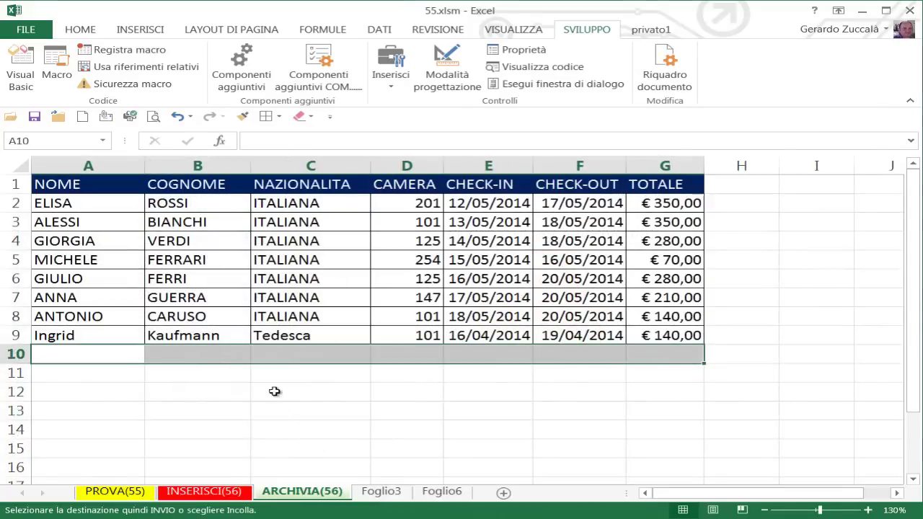
drag(85, 353, 650, 355)
click(469, 413)
drag(74, 338, 419, 336)
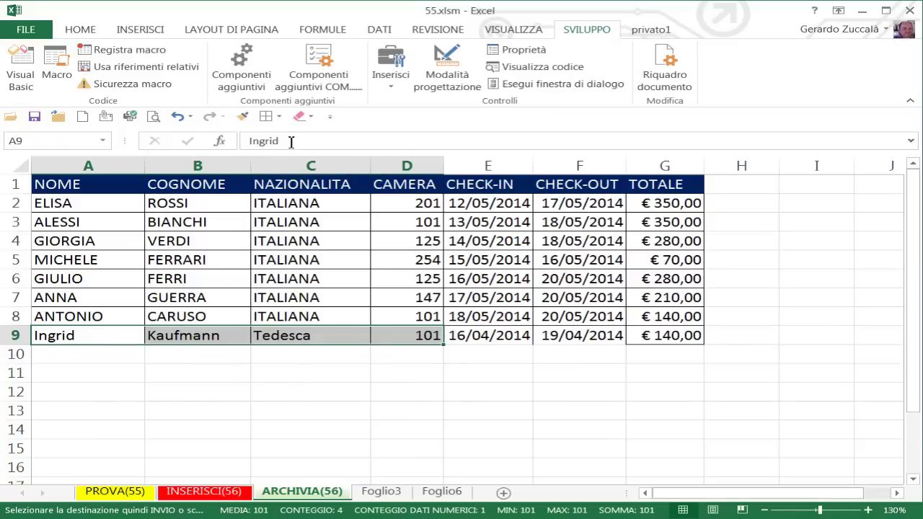
key(Escape)
drag(85, 356, 669, 358)
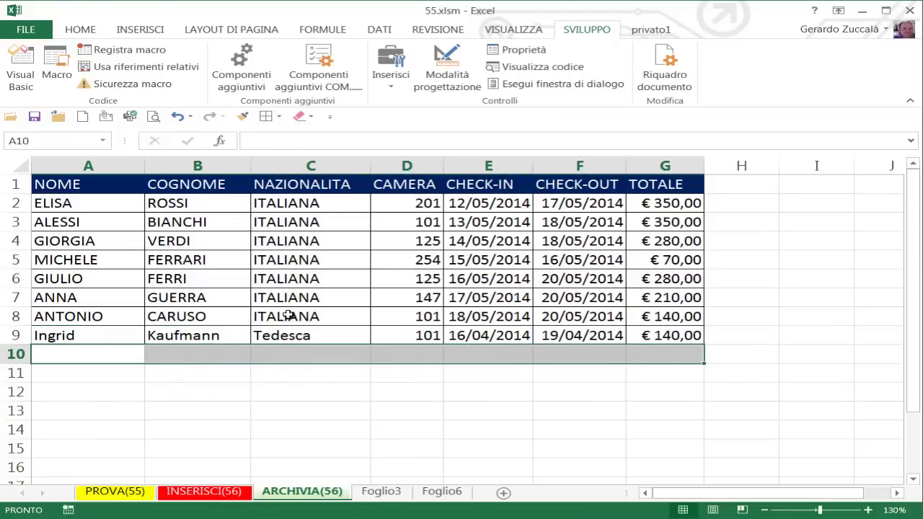
Go back to ARCHIVIA(56) and mark rows 11 and 12 below the archive table.
click(189, 493)
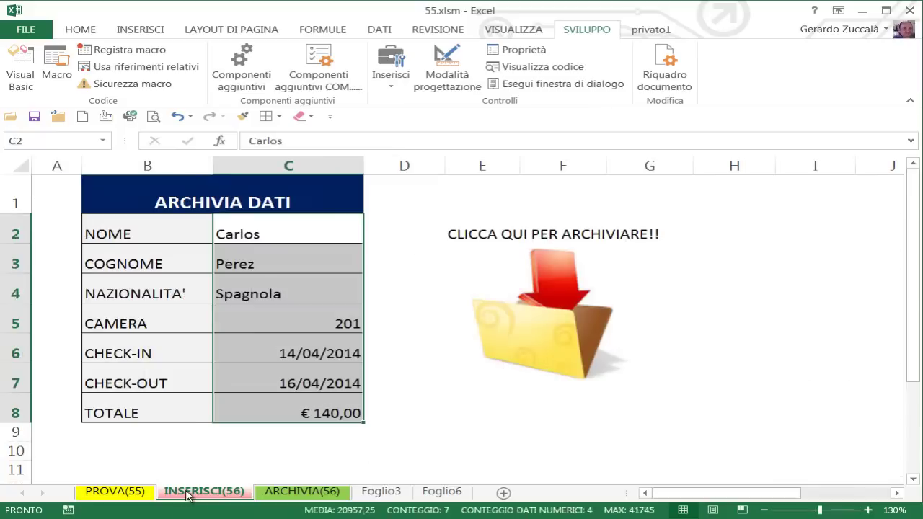
click(289, 493)
click(102, 371)
drag(186, 365, 653, 375)
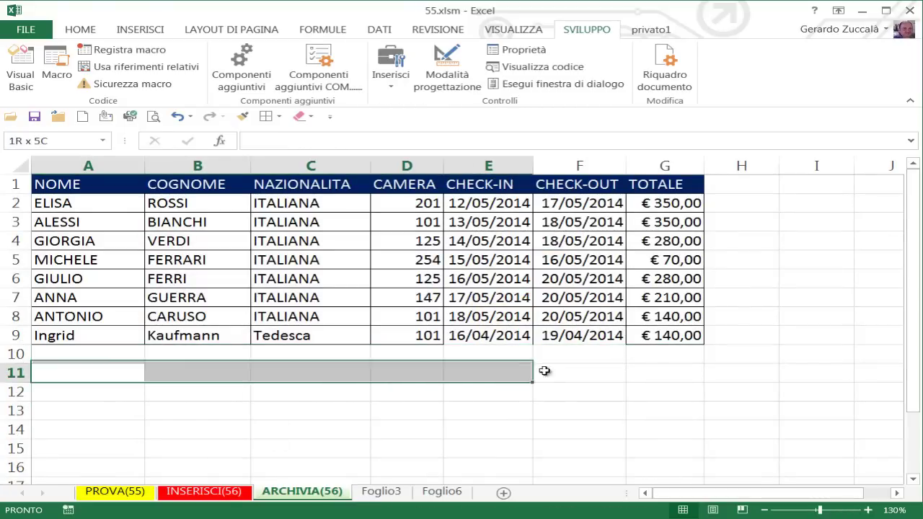
drag(133, 393, 651, 393)
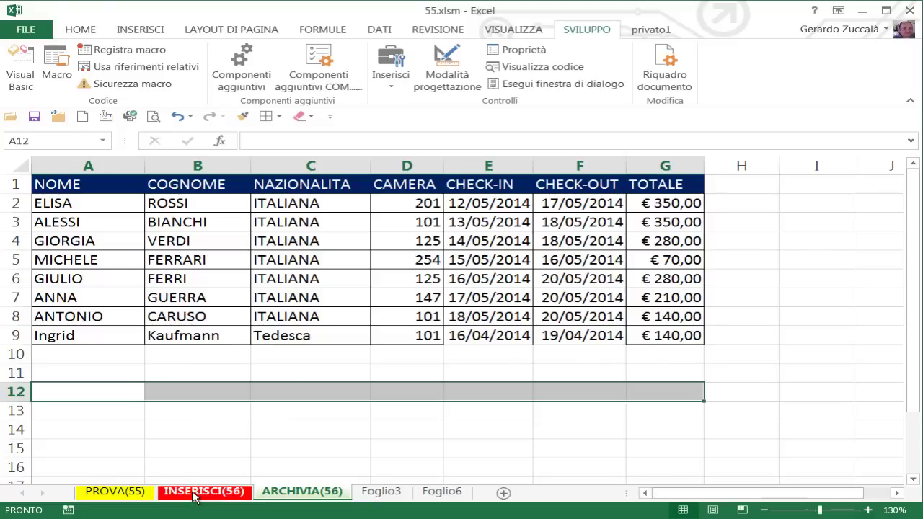
Return to INSERISCI(56) and check the form cells C3, D3, C5 and B2.
click(187, 492)
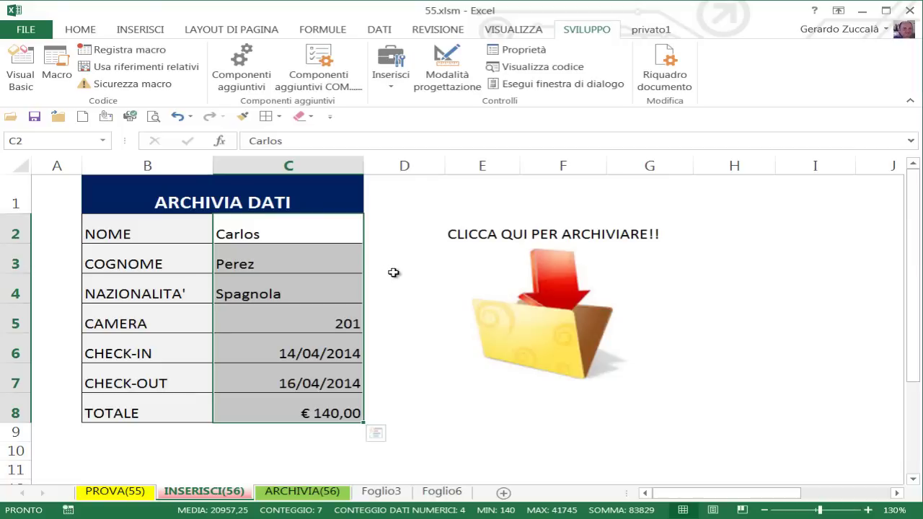
click(328, 271)
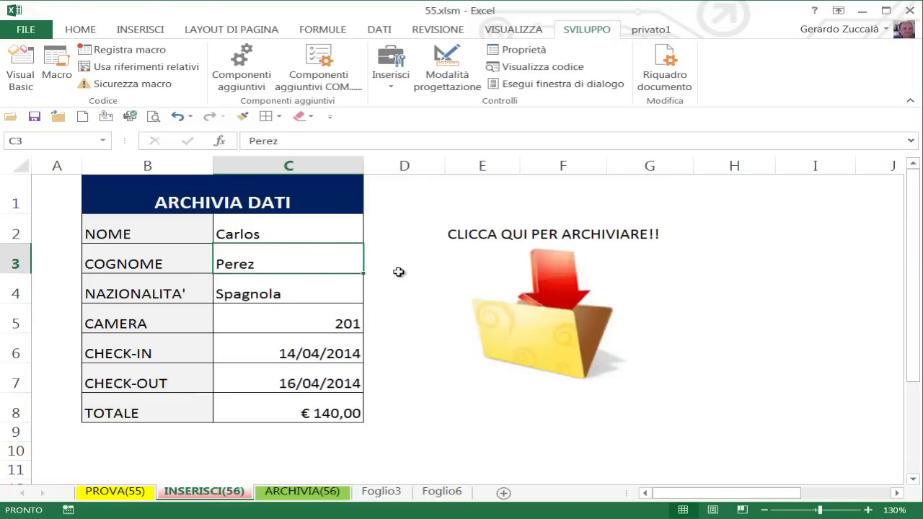
click(398, 272)
click(351, 324)
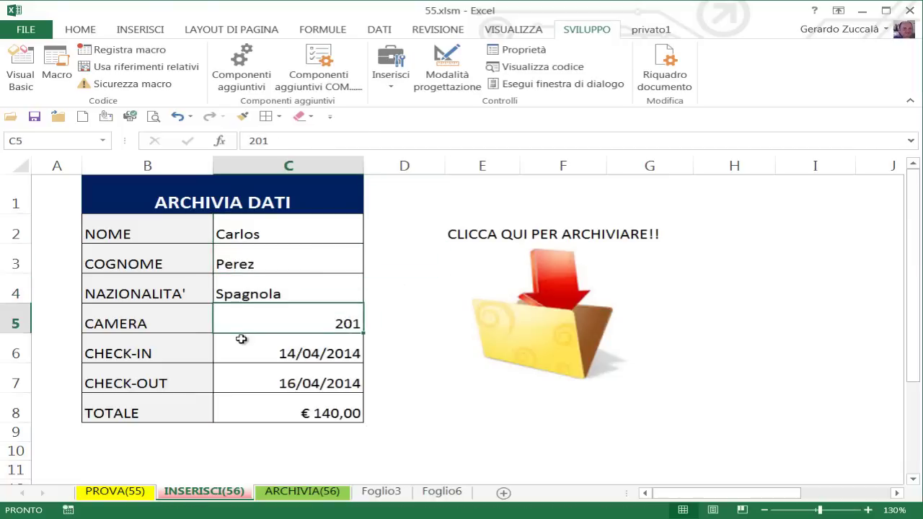
click(173, 236)
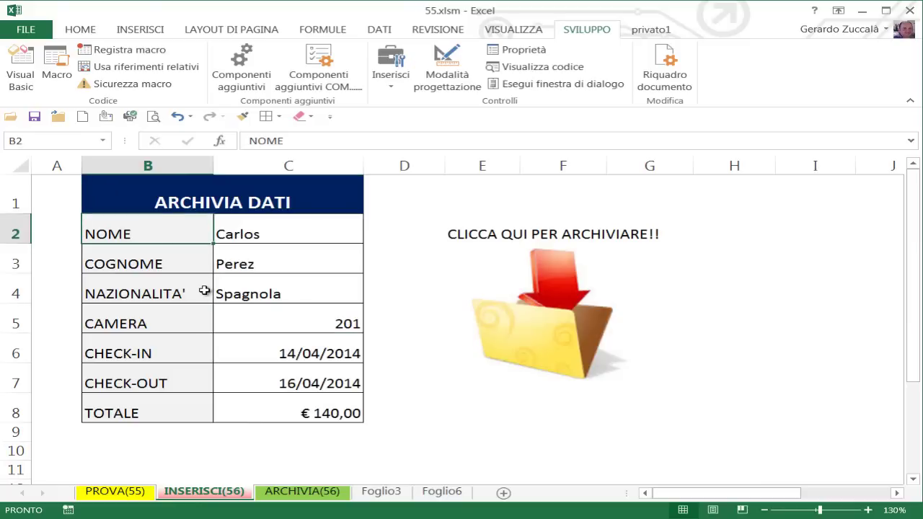
Browse the Layout, Inserisci and Home ribbon tabs, ending on Sviluppo.
click(227, 31)
click(139, 30)
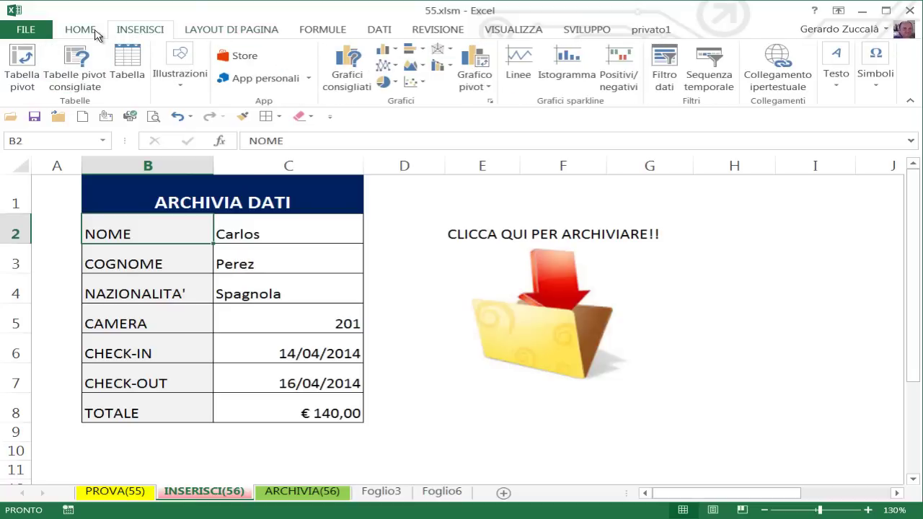
click(93, 31)
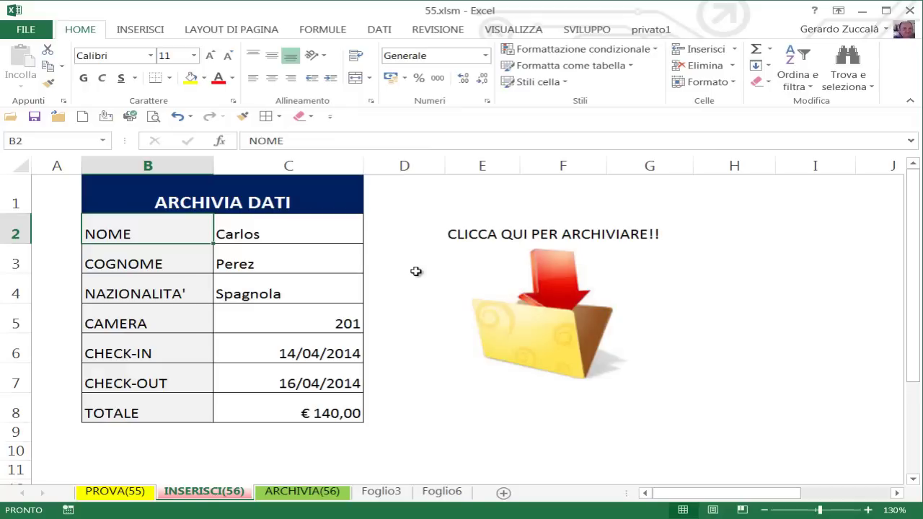
click(587, 29)
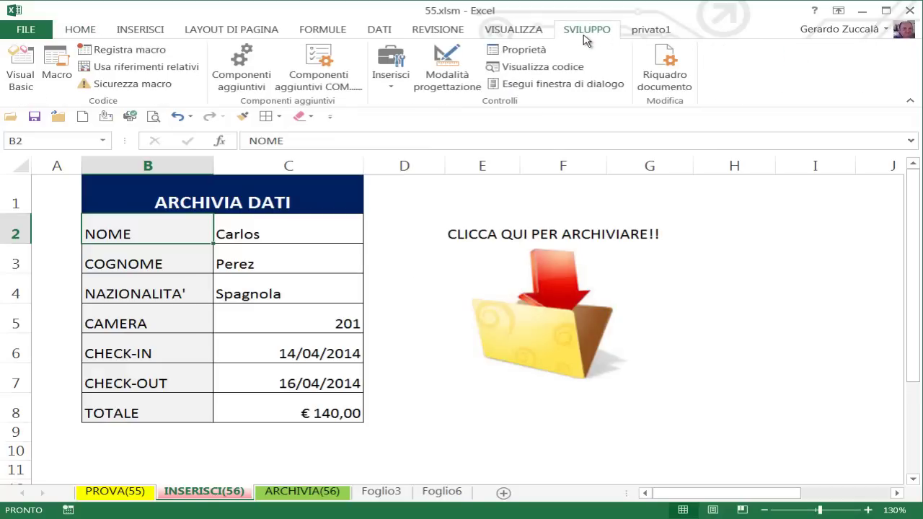
right_click(596, 50)
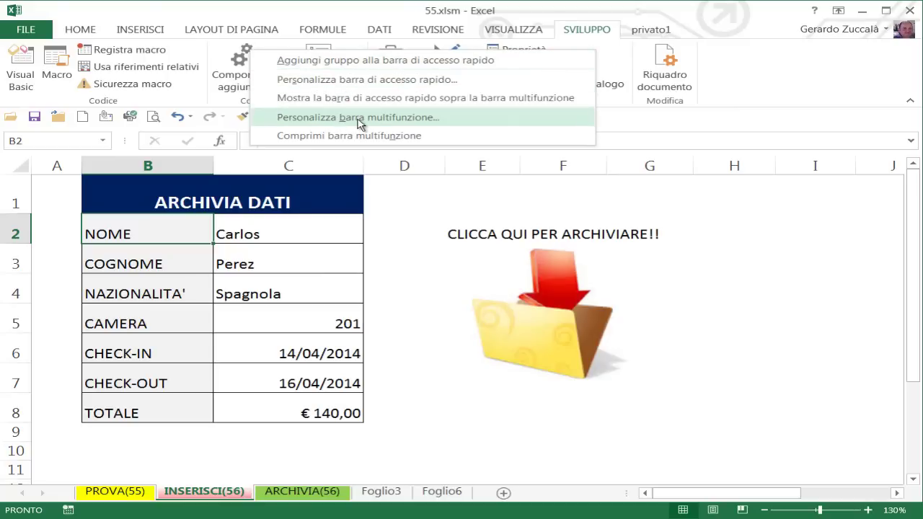
click(359, 122)
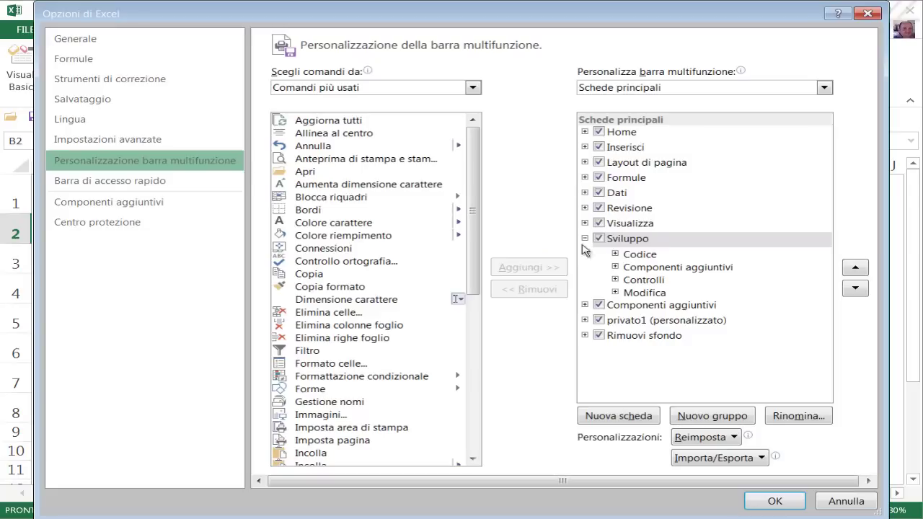
click(598, 240)
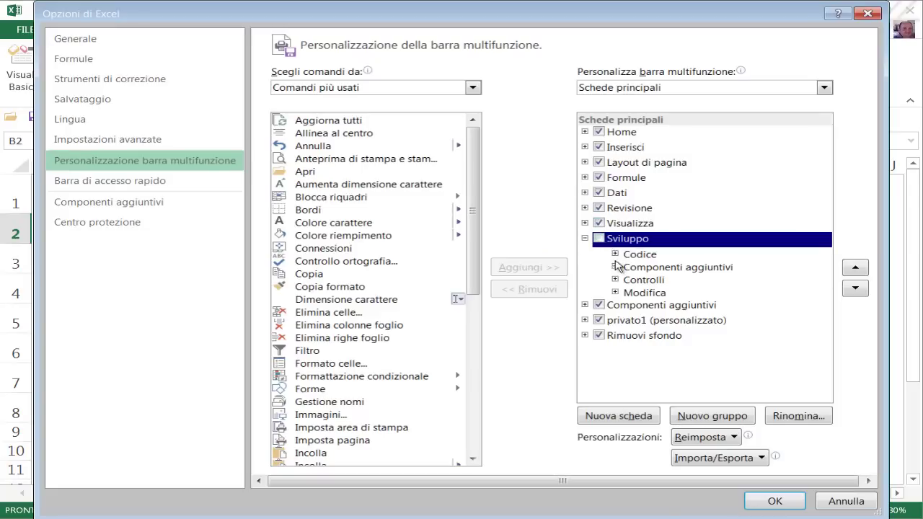
click(599, 240)
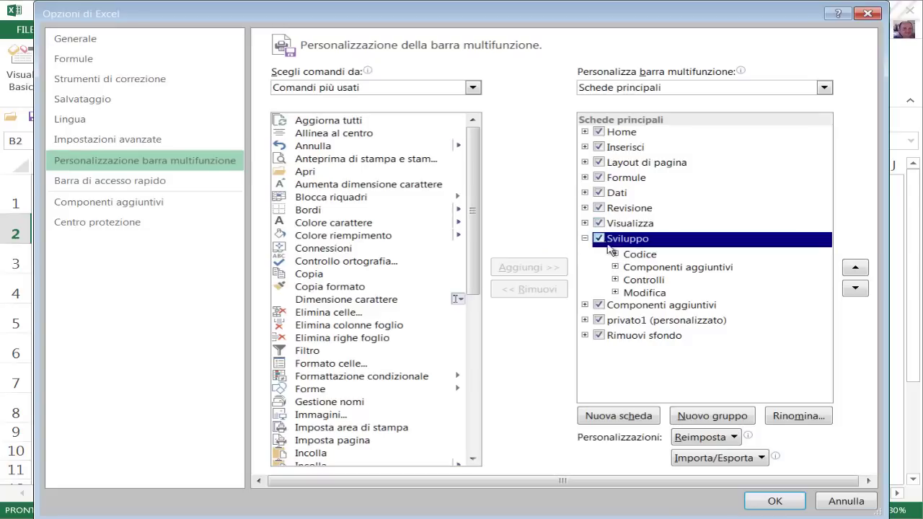
click(774, 501)
click(580, 30)
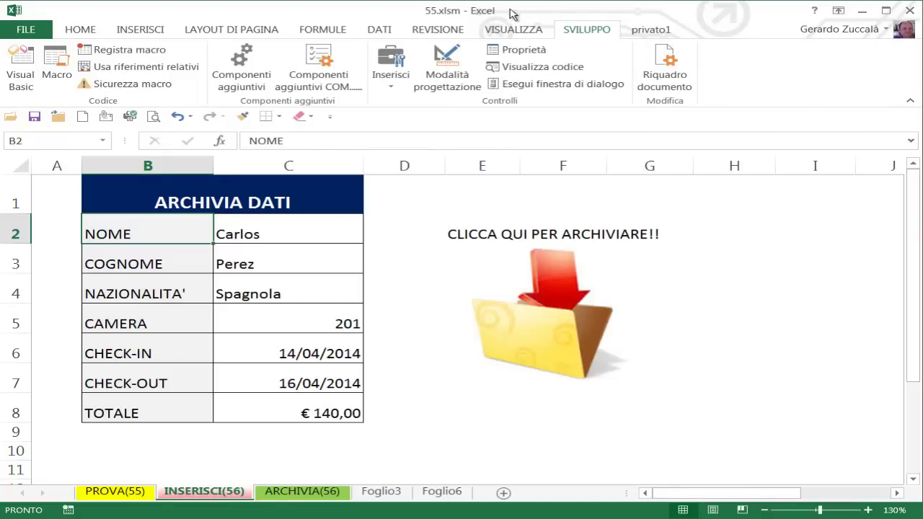
click(515, 32)
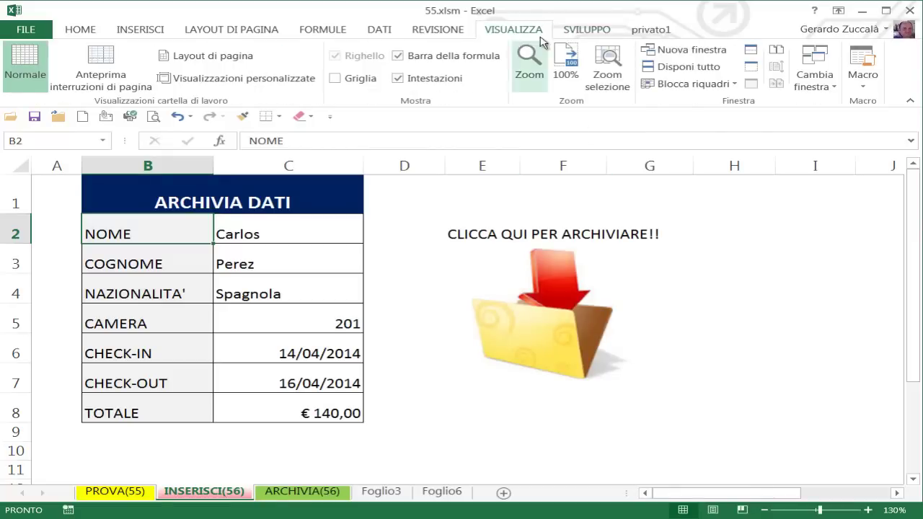
click(864, 93)
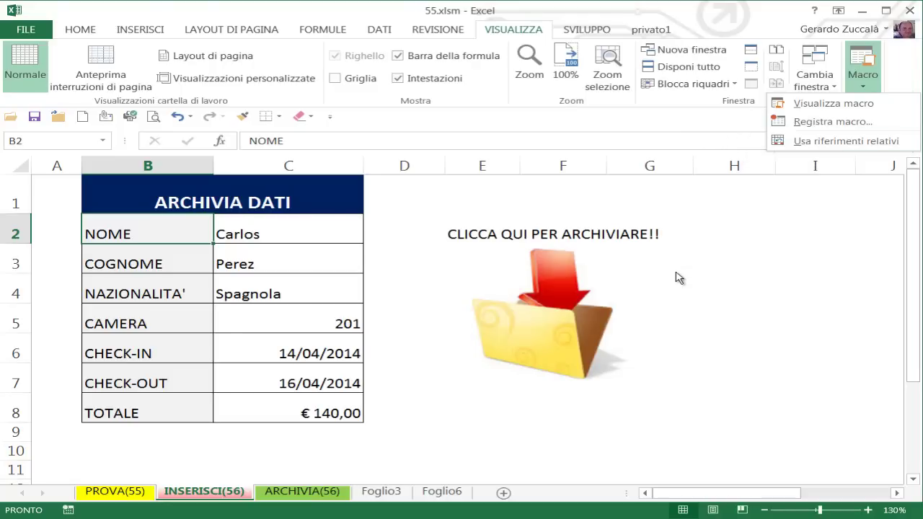
click(597, 34)
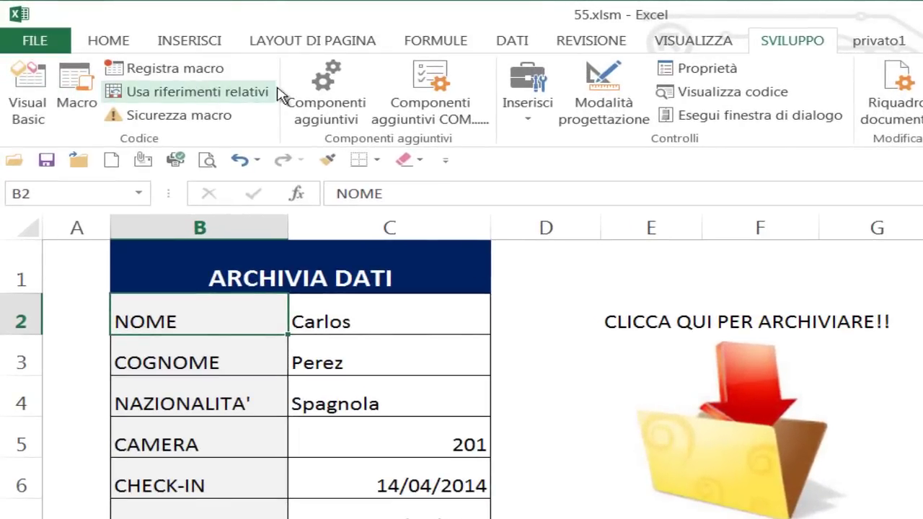
click(29, 114)
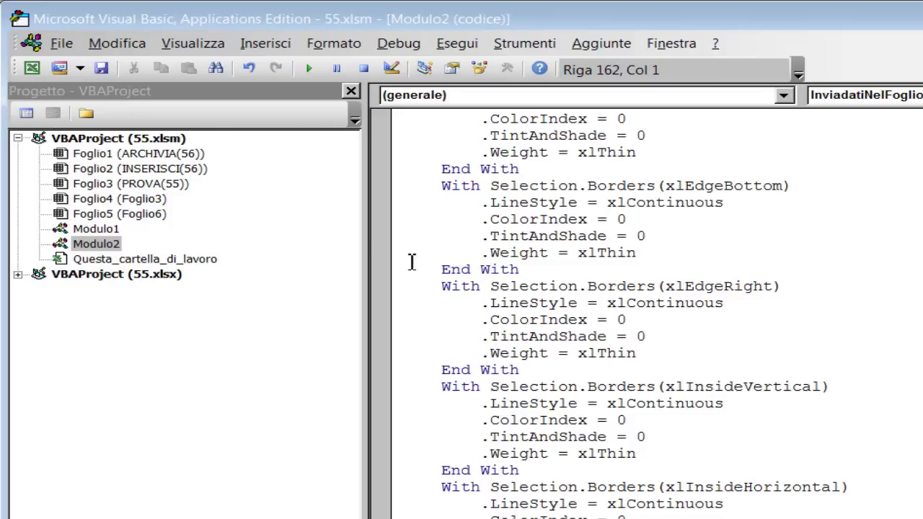
click(32, 68)
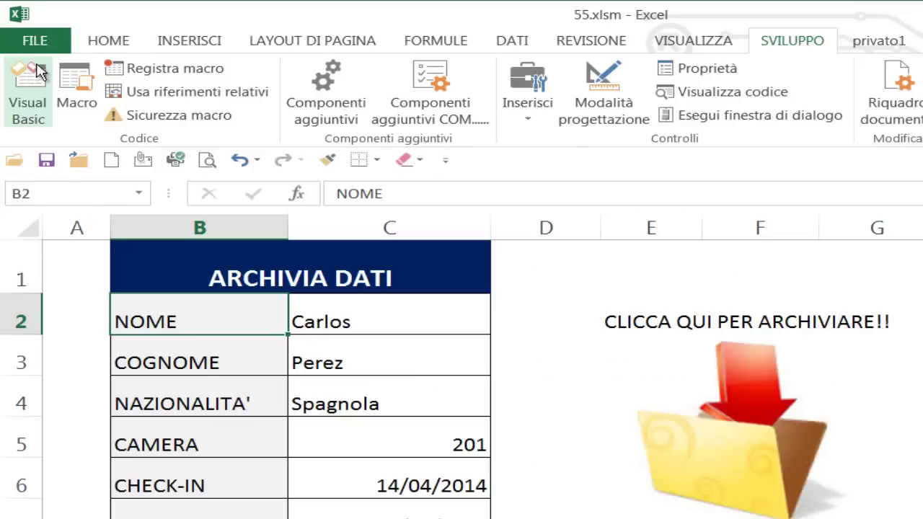
click(78, 83)
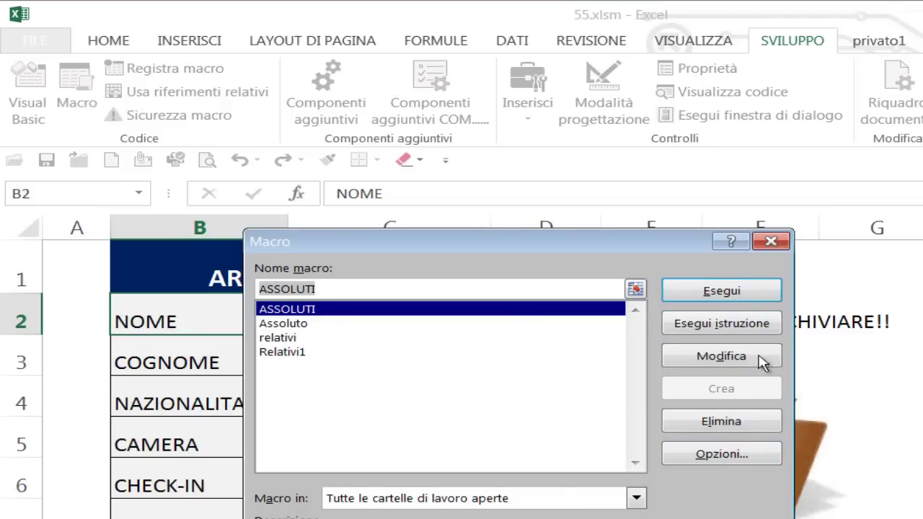
click(773, 243)
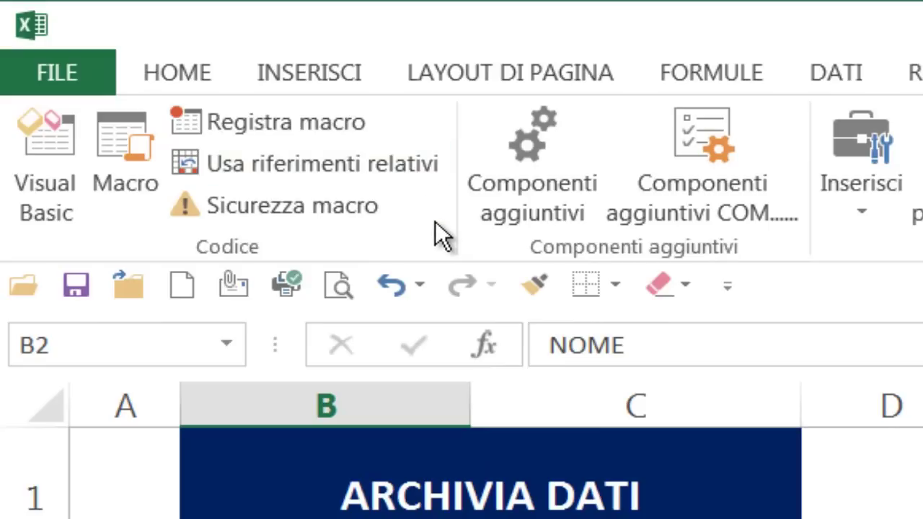
click(403, 171)
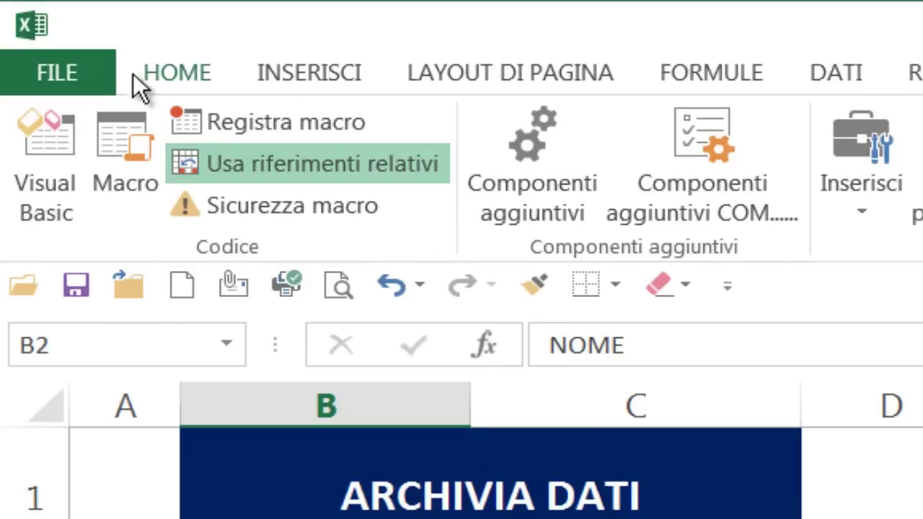
click(408, 175)
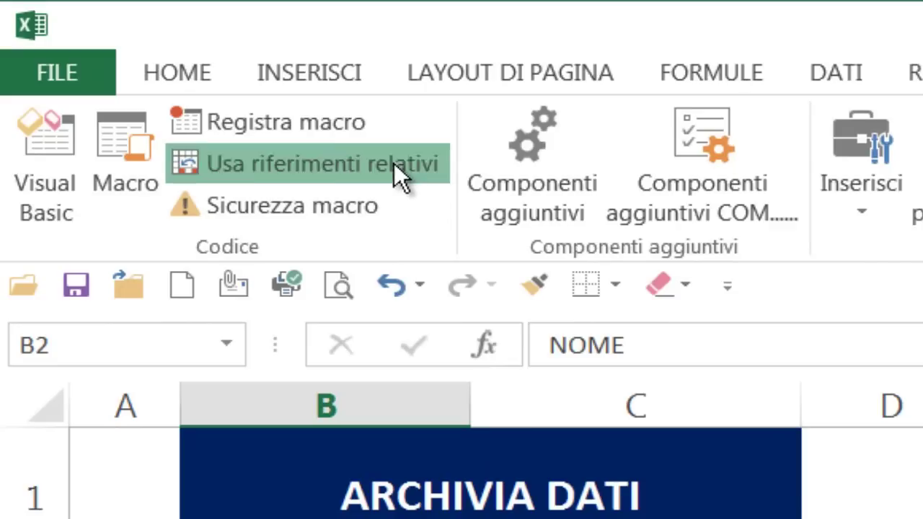
click(397, 168)
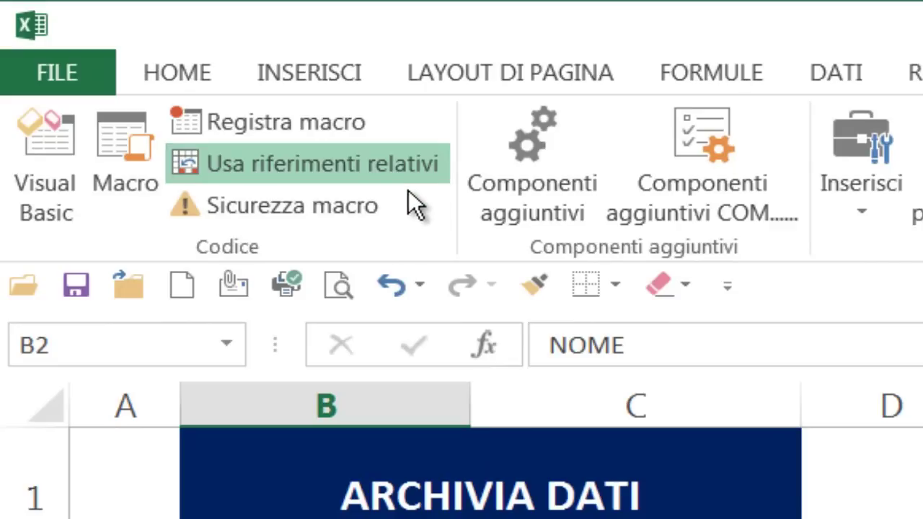
click(397, 168)
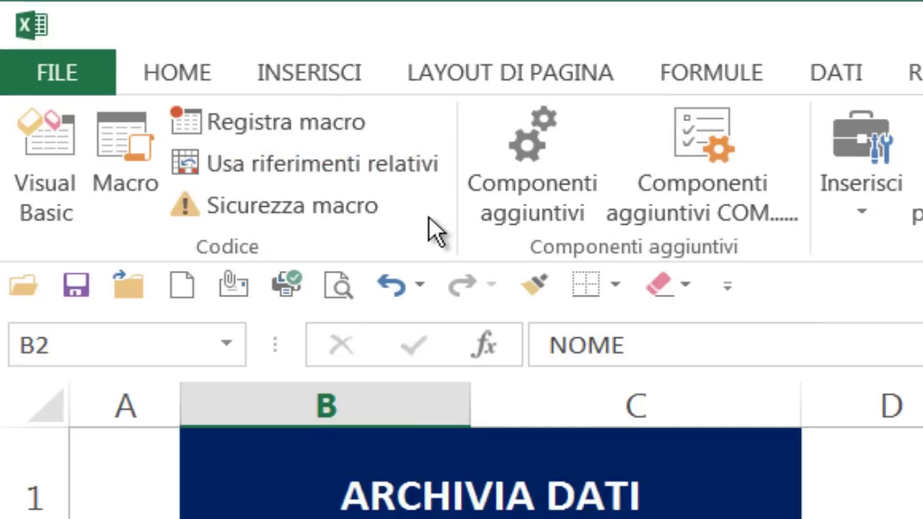
click(402, 165)
click(402, 164)
click(408, 175)
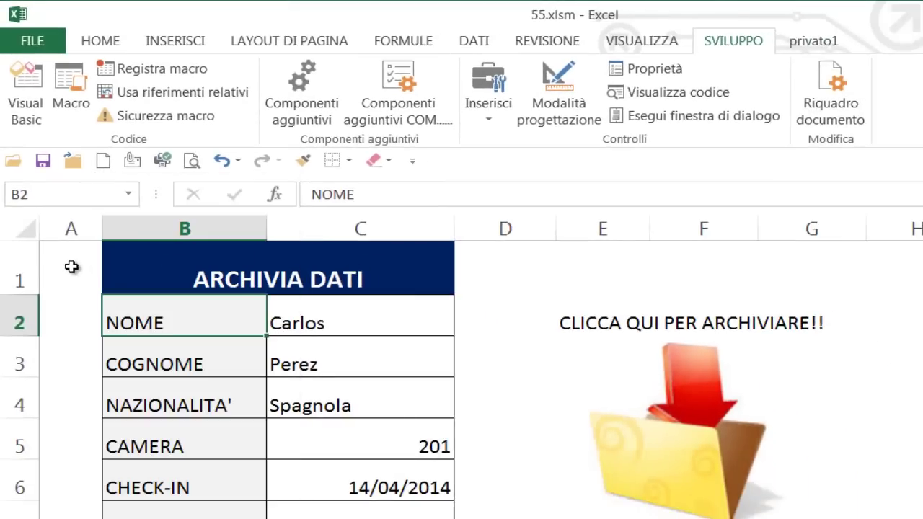
click(72, 267)
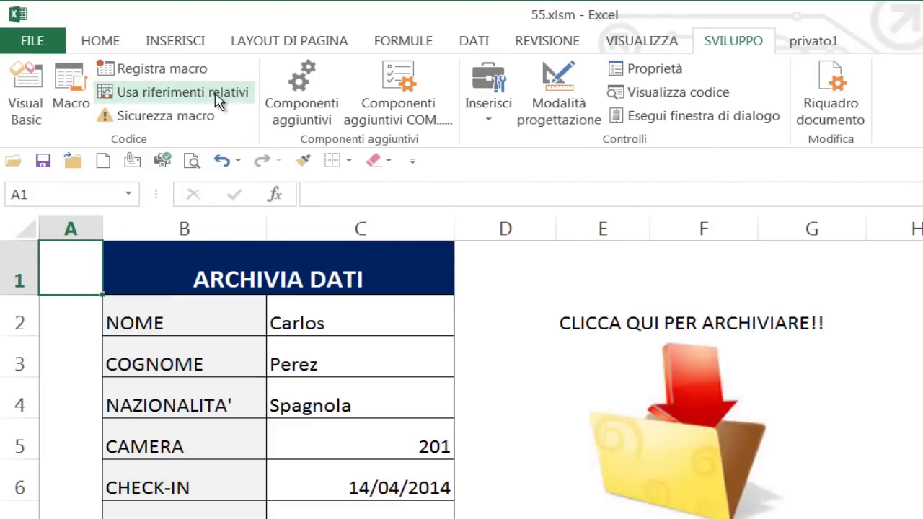
click(68, 319)
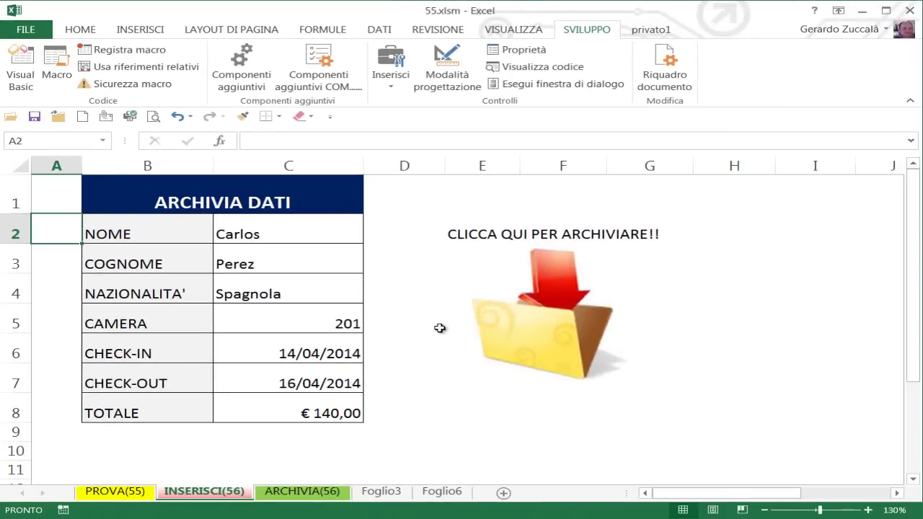
On ARCHIVIA(56), select the archive row 9 and the empty rows 10 to 13.
click(306, 496)
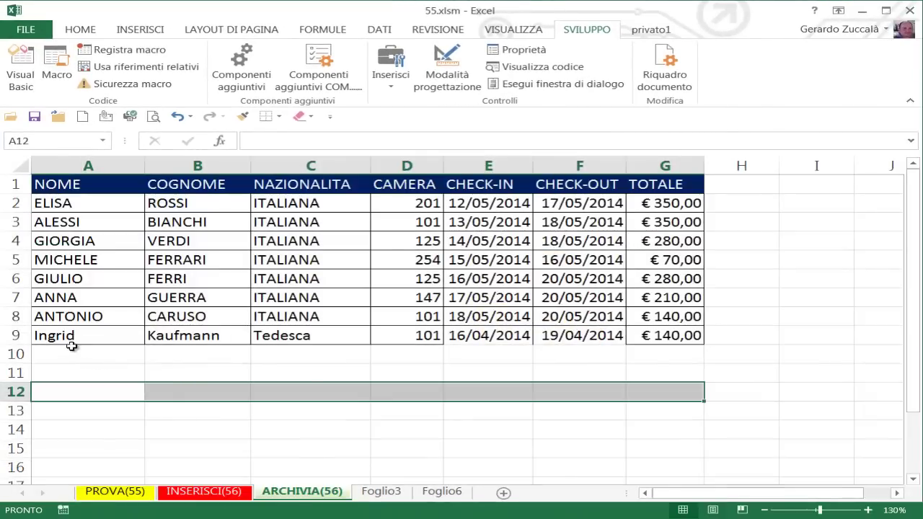
drag(65, 336, 640, 335)
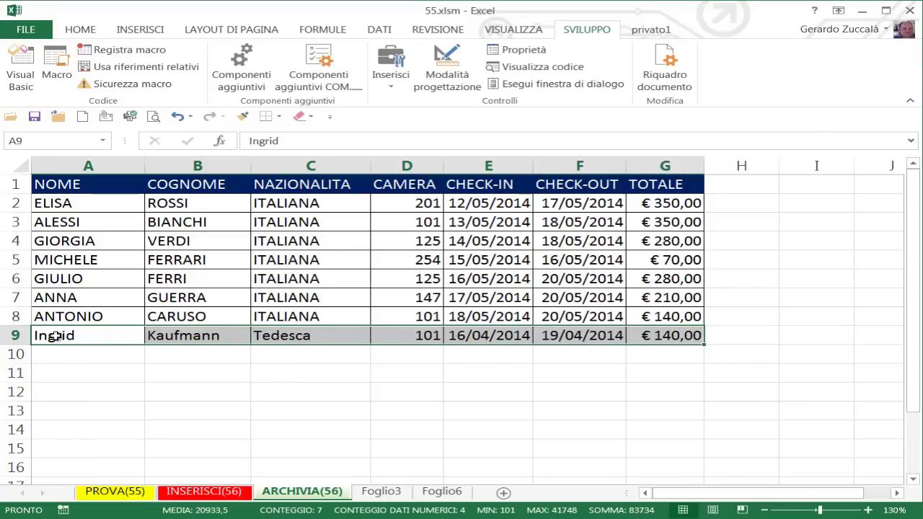
drag(54, 336, 652, 336)
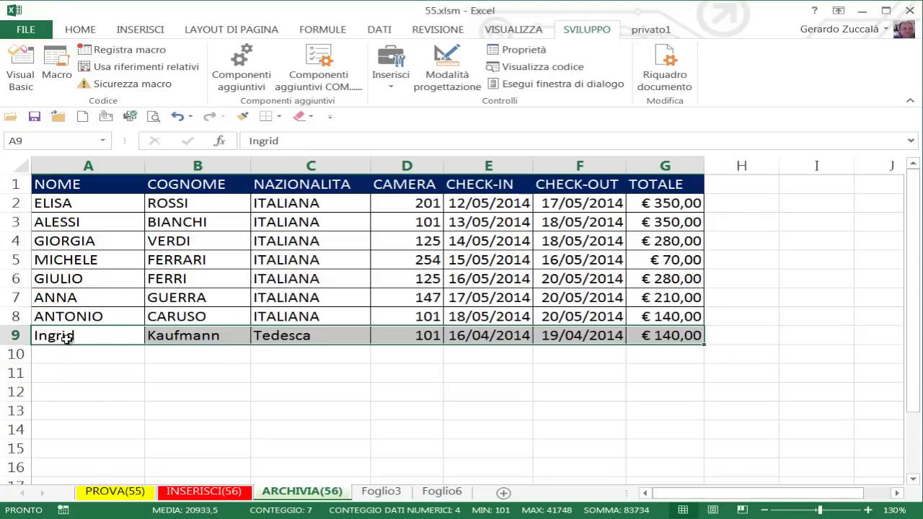
drag(69, 335, 653, 335)
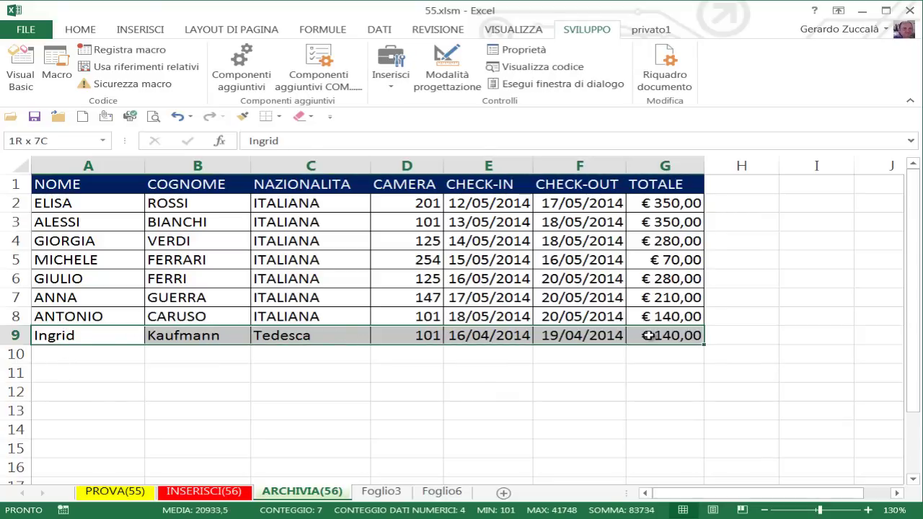
drag(66, 336, 580, 335)
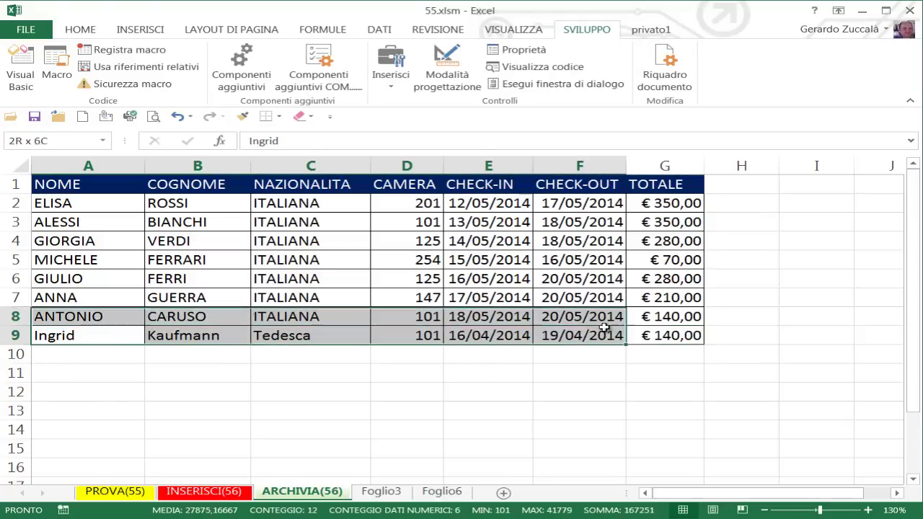
drag(78, 335, 666, 336)
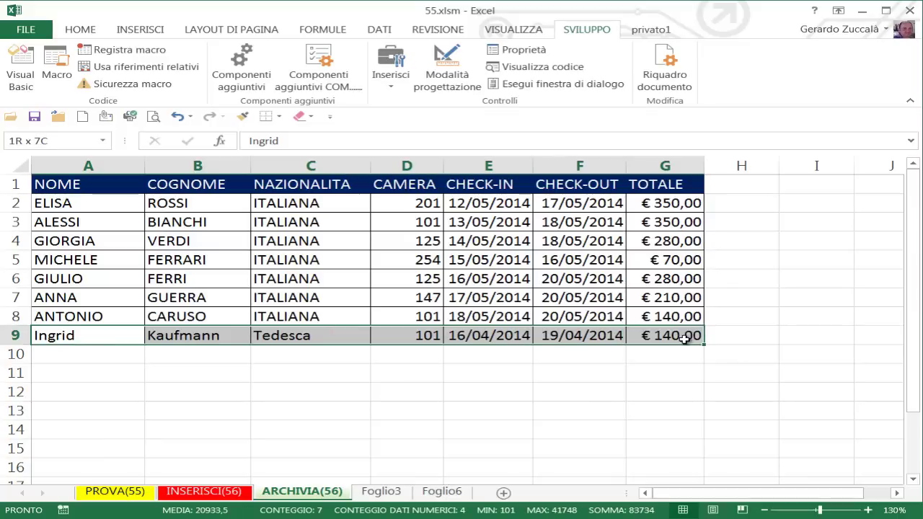
drag(61, 359, 624, 348)
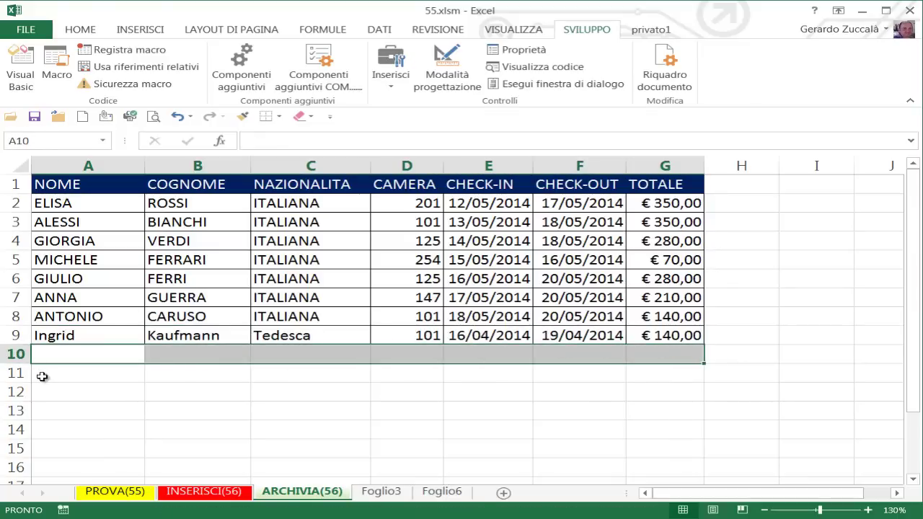
drag(41, 373, 652, 366)
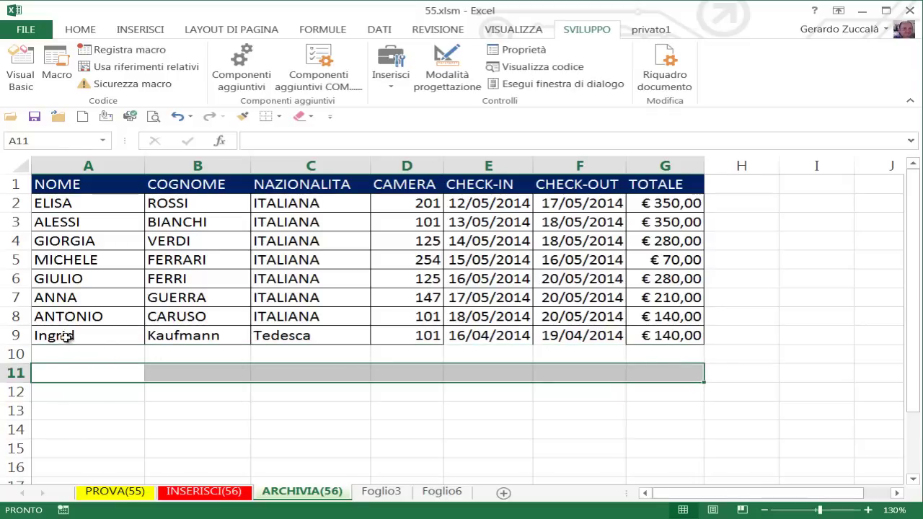
drag(48, 390, 641, 388)
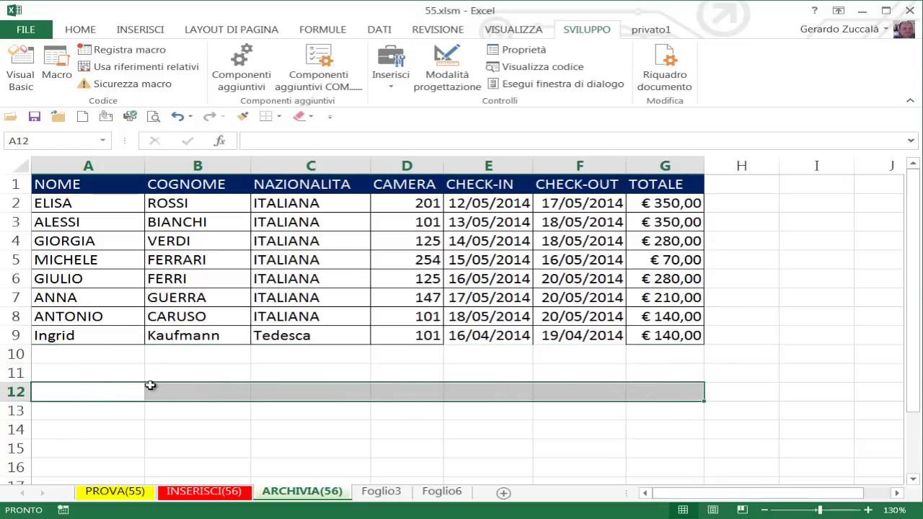
drag(56, 410, 621, 416)
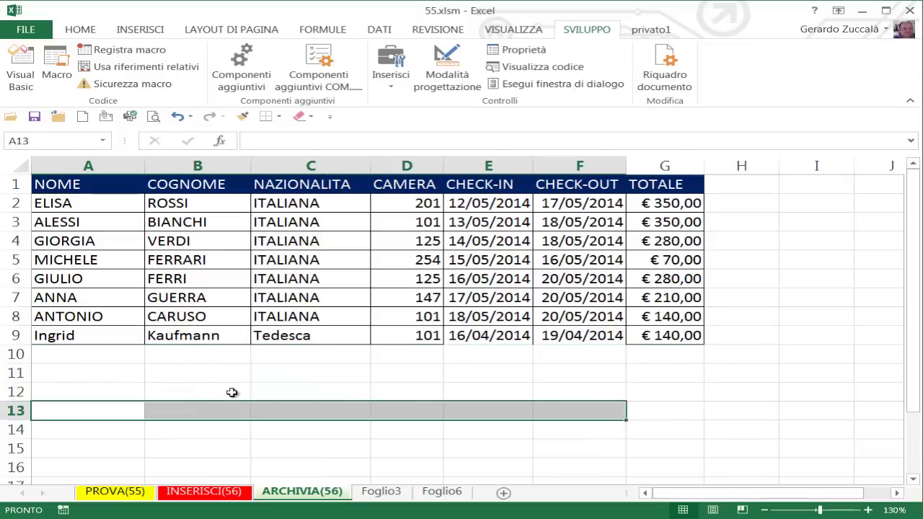
Apply Tutti i bordi to cells D9:F9.
drag(419, 337, 605, 336)
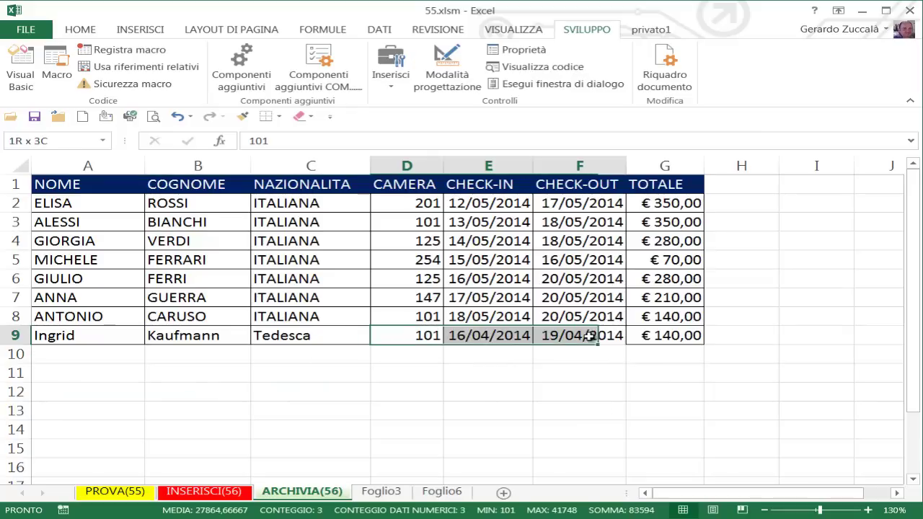
click(278, 117)
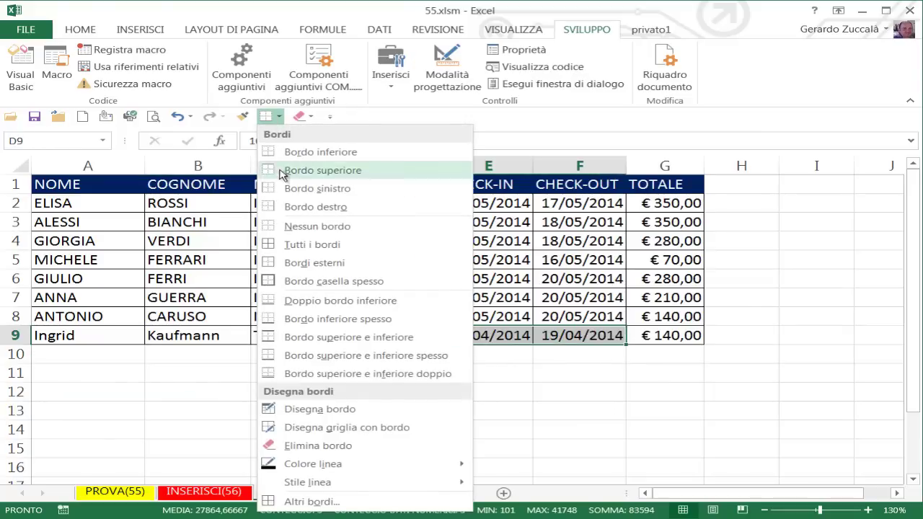
click(270, 245)
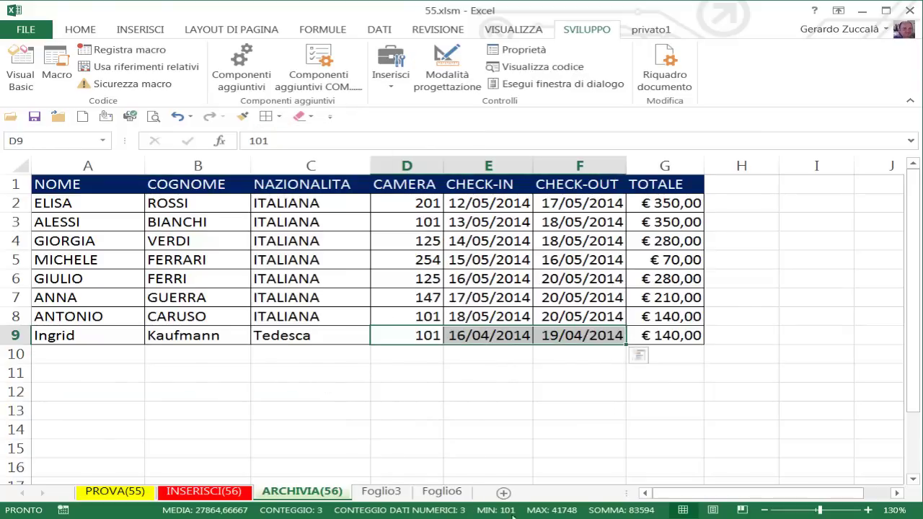
Back on INSERISCI(56), review the form values, keeping nationality Spagnola in C4.
click(201, 491)
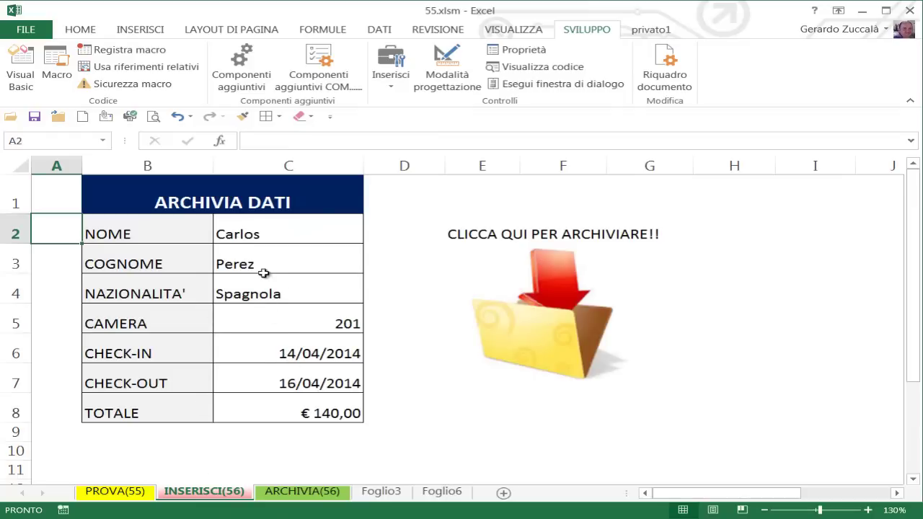
mouse_move(270, 232)
mouse_down()
mouse_move(298, 262)
mouse_move(305, 228)
mouse_move(277, 245)
mouse_up()
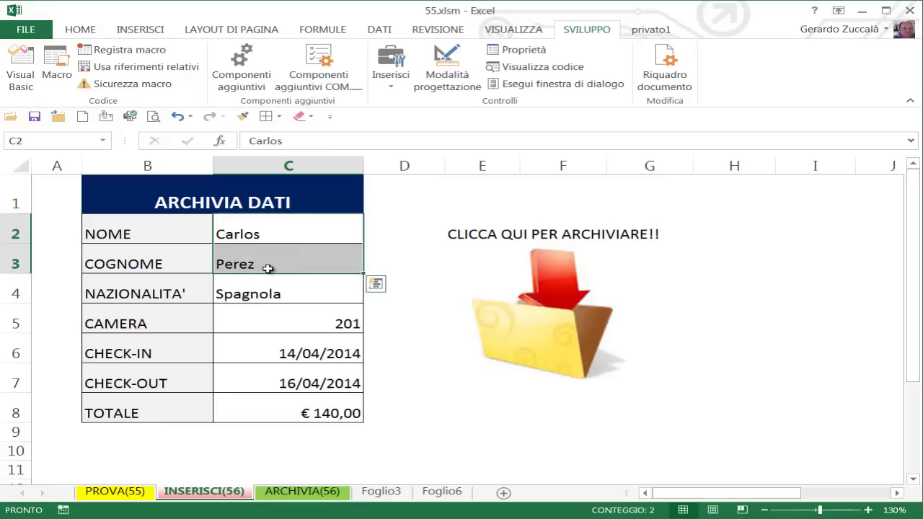
click(278, 292)
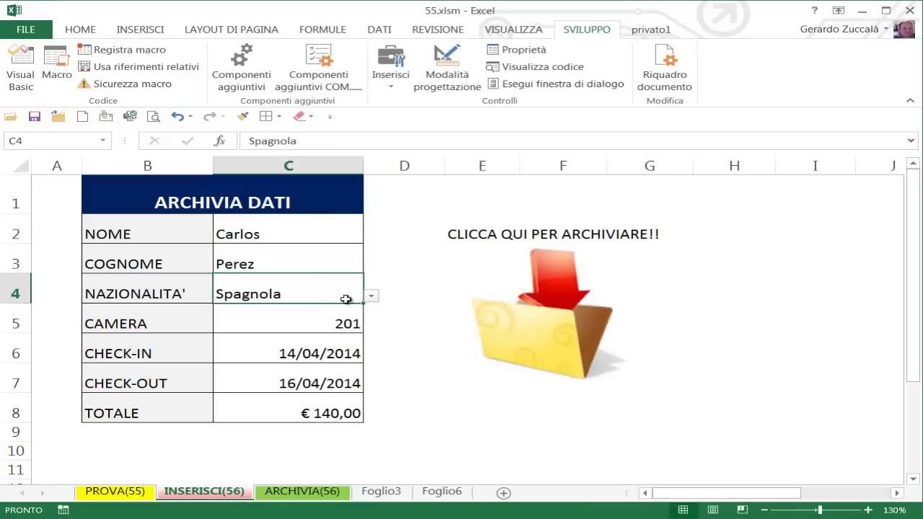
click(374, 301)
click(373, 301)
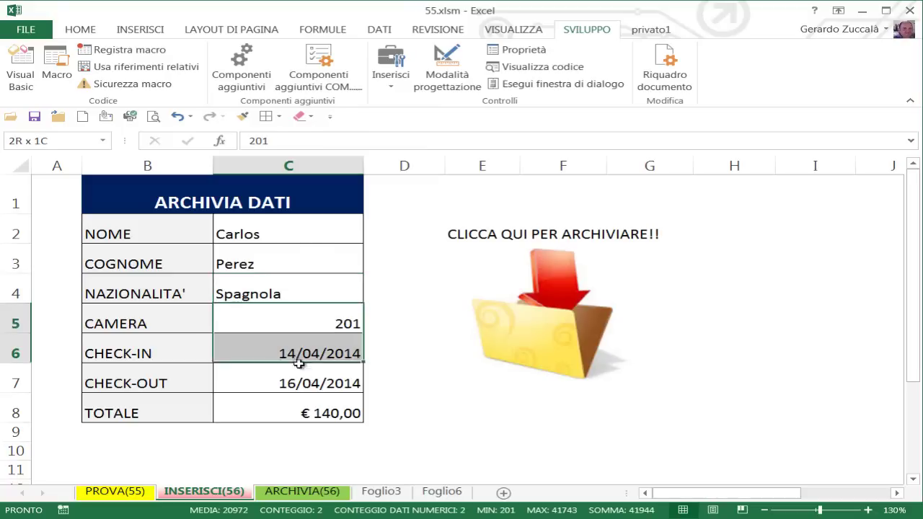
drag(300, 320, 301, 377)
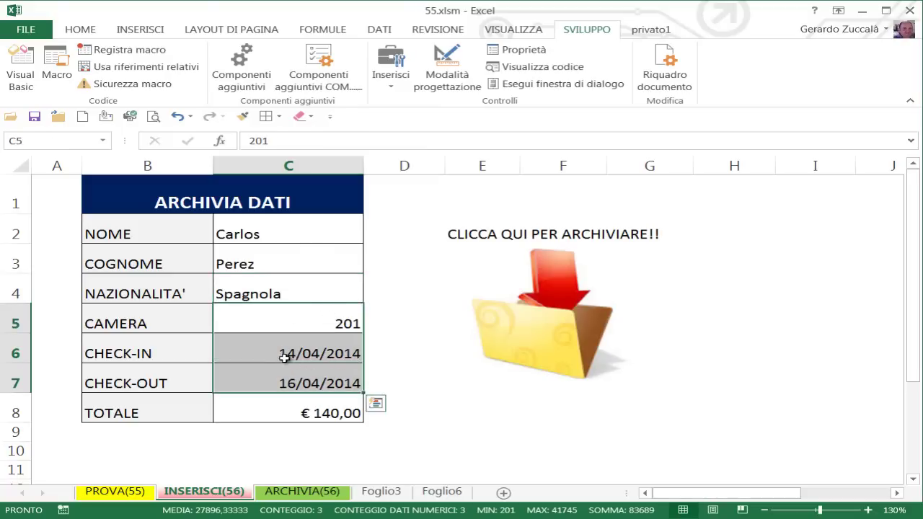
Inspect the TOTALE formula in C8 without changing it, then return to A1.
click(317, 408)
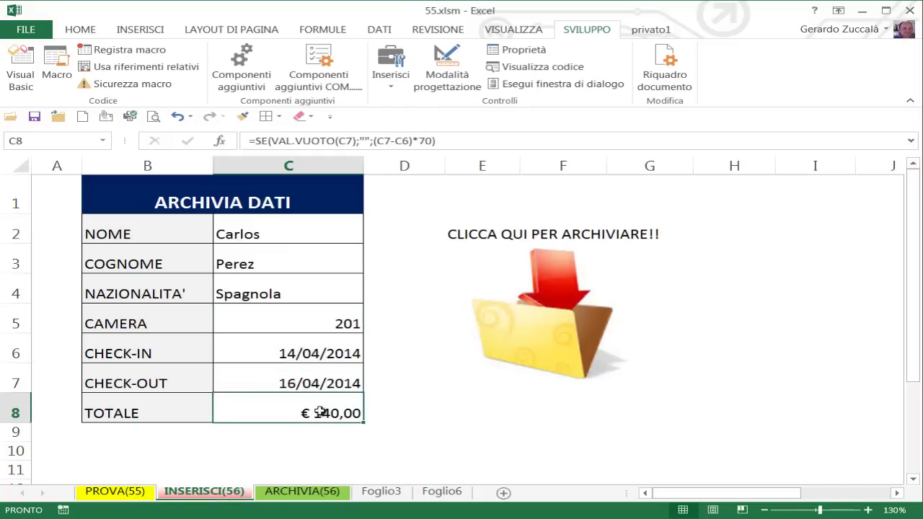
double_click(319, 413)
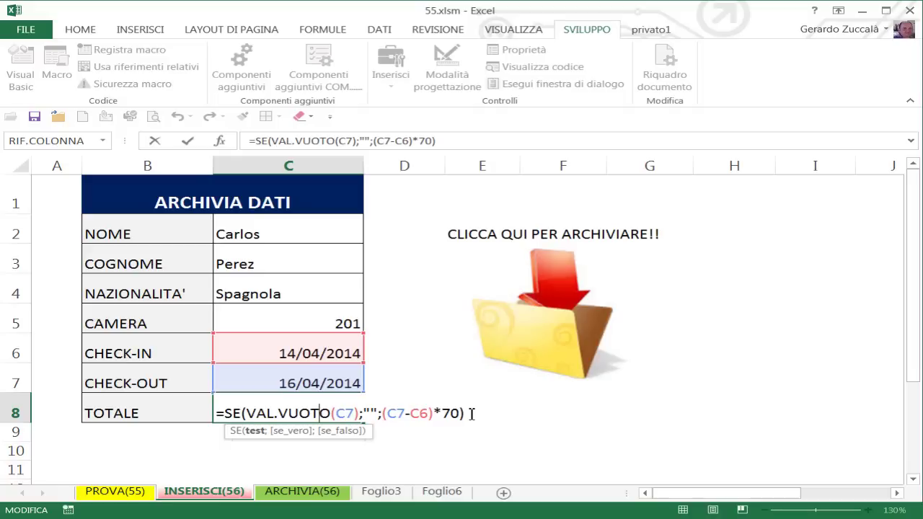
key(Escape)
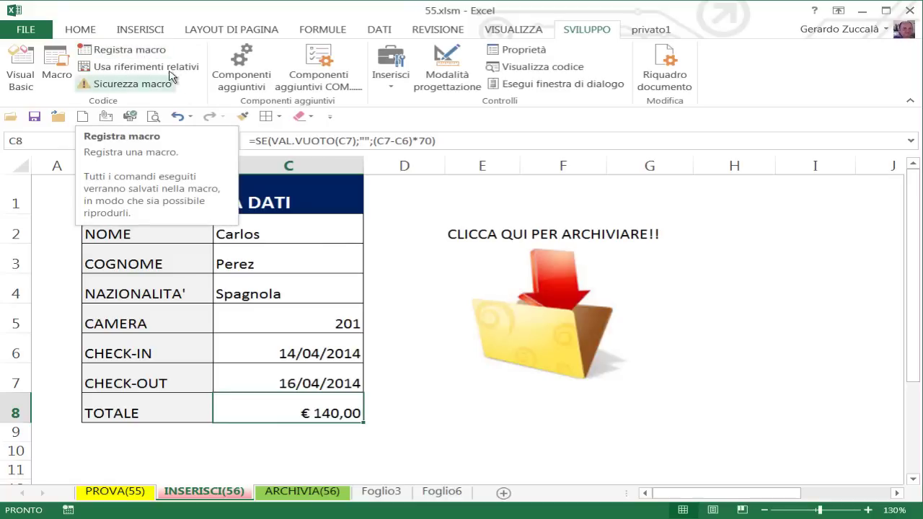
key(ctrl+Home)
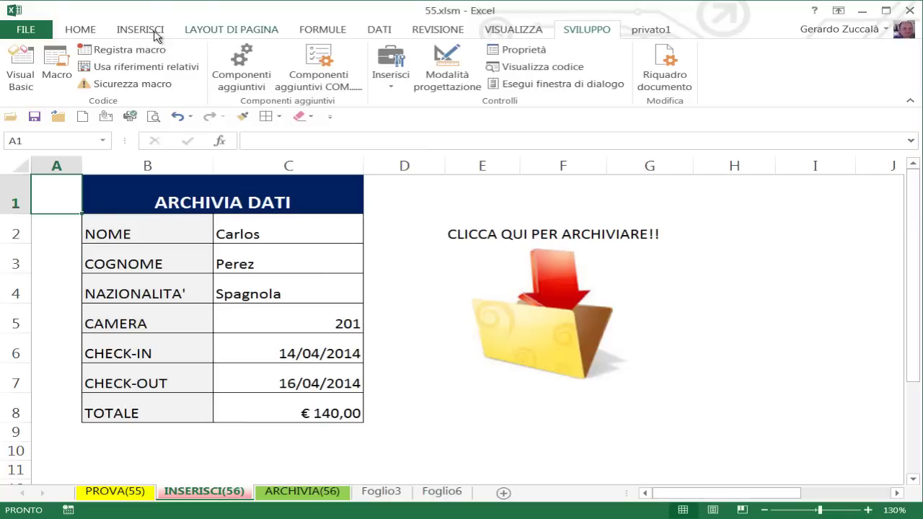
Start a new macro recording named InviaDatiNelFoglioArchivia.
click(130, 50)
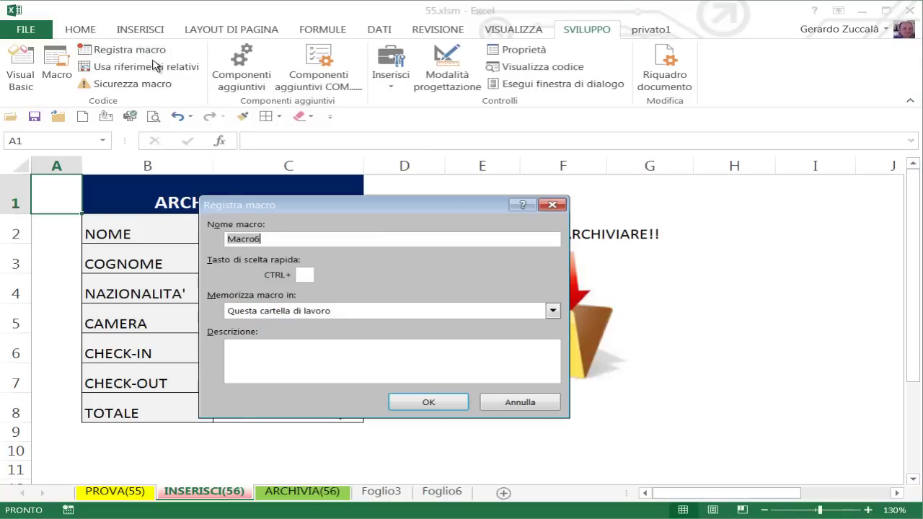
key(BackSpace)
key(BackSpace)
key(BackSpace)
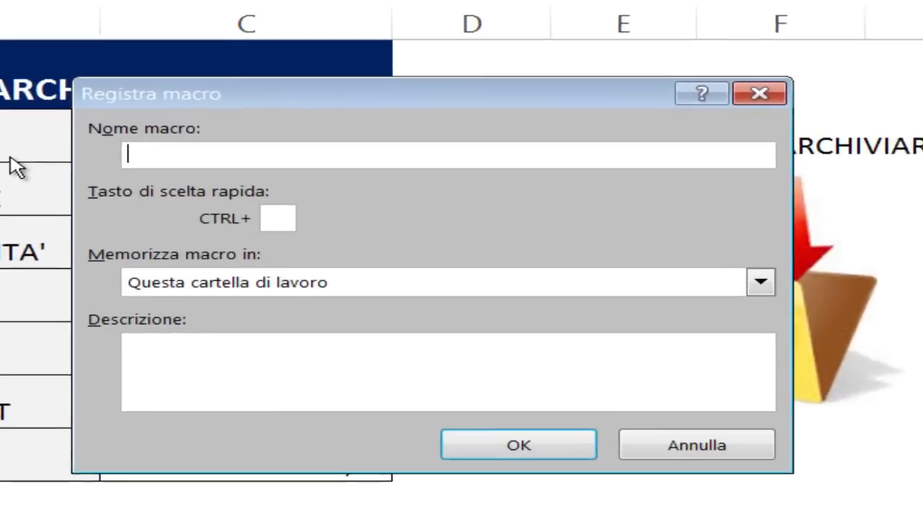
text(InviaD)
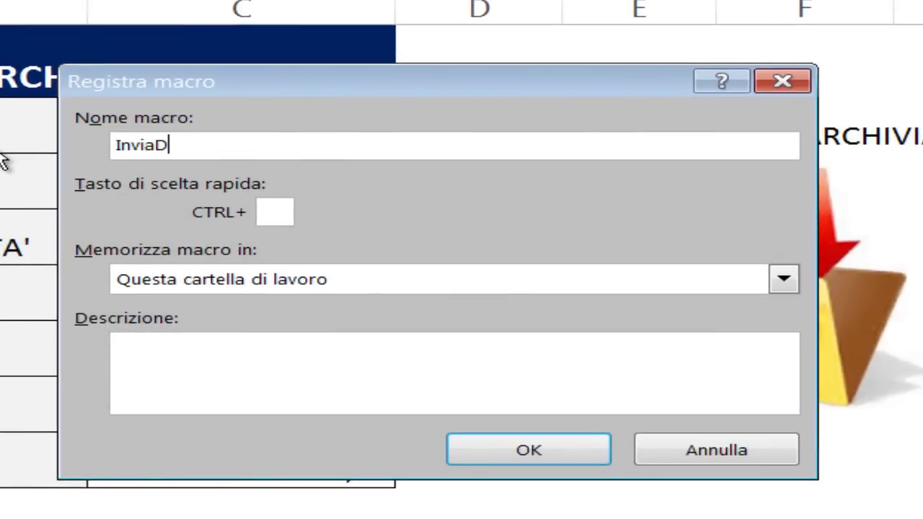
text(atiNelF)
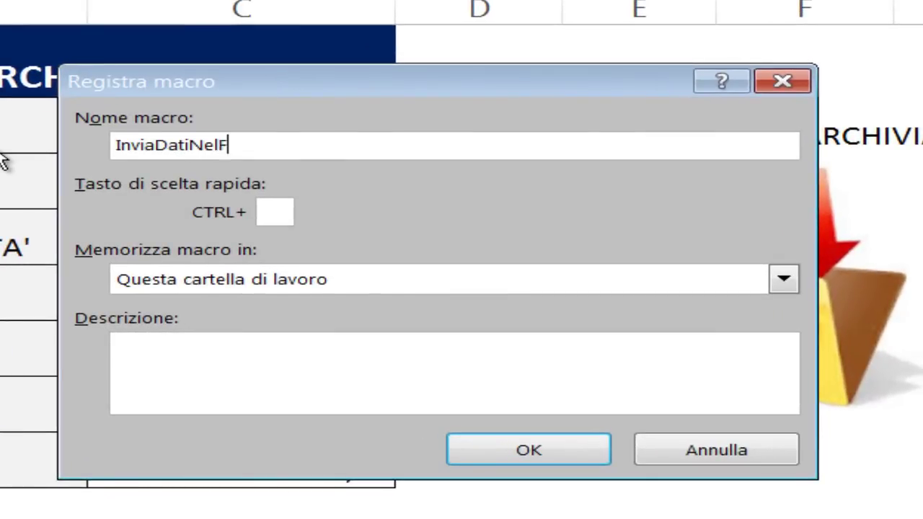
text(oglioA)
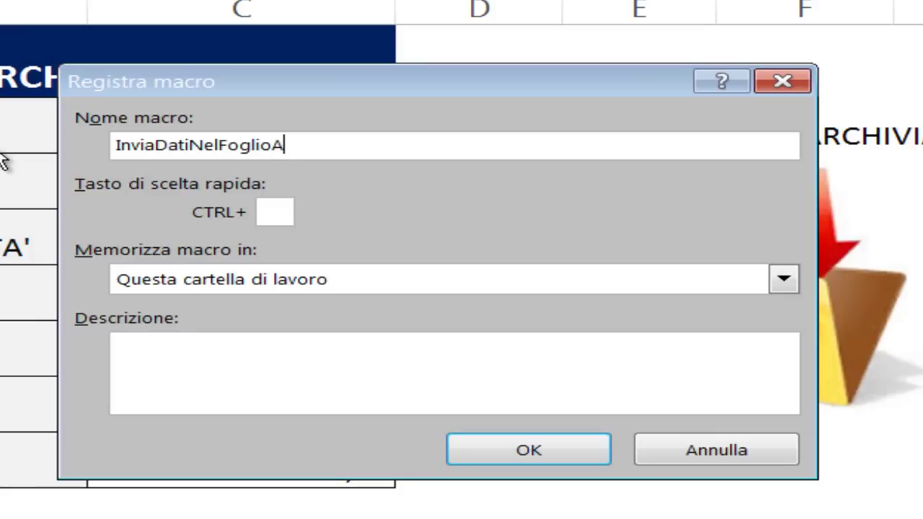
text(rchivia)
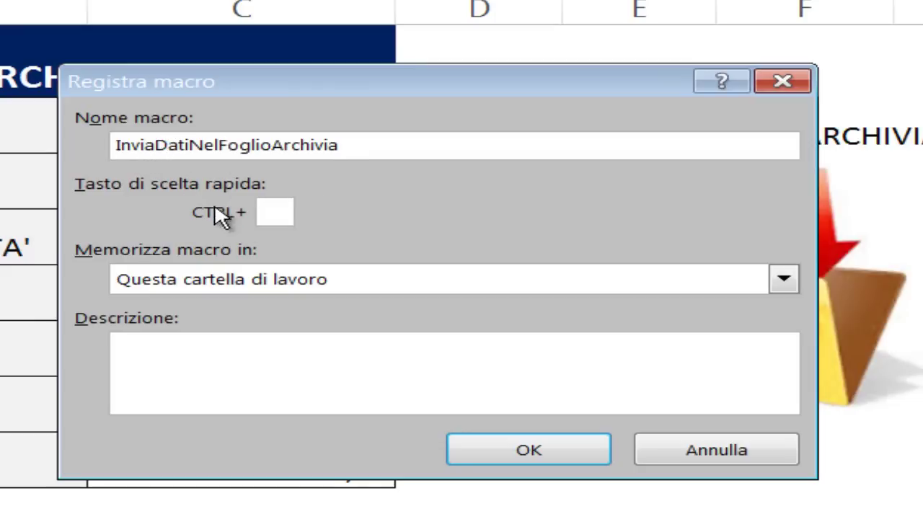
drag(389, 81, 249, 84)
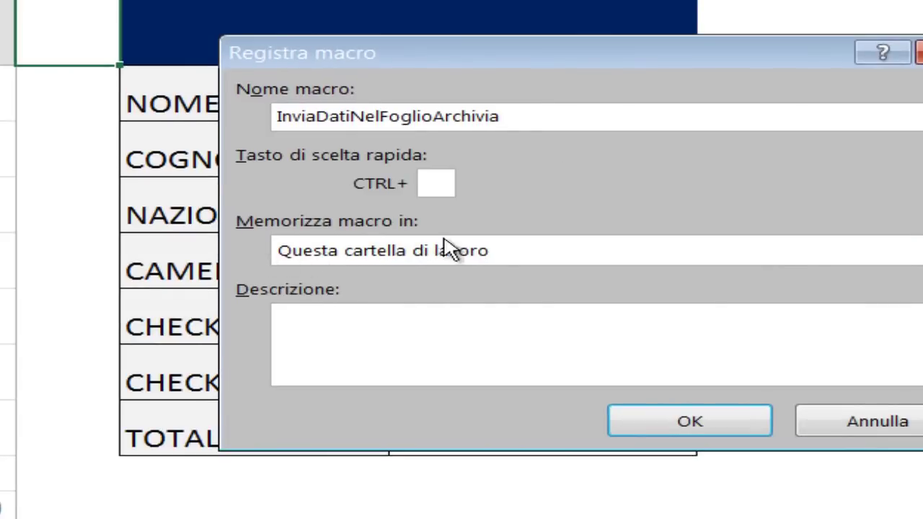
Paste the macro name into Descrizione and separate its words with spaces.
drag(556, 115, 171, 117)
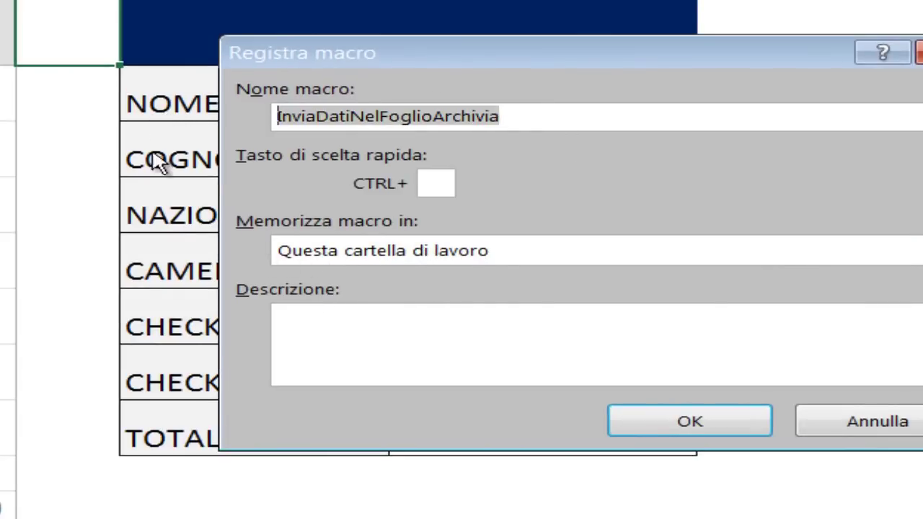
click(300, 315)
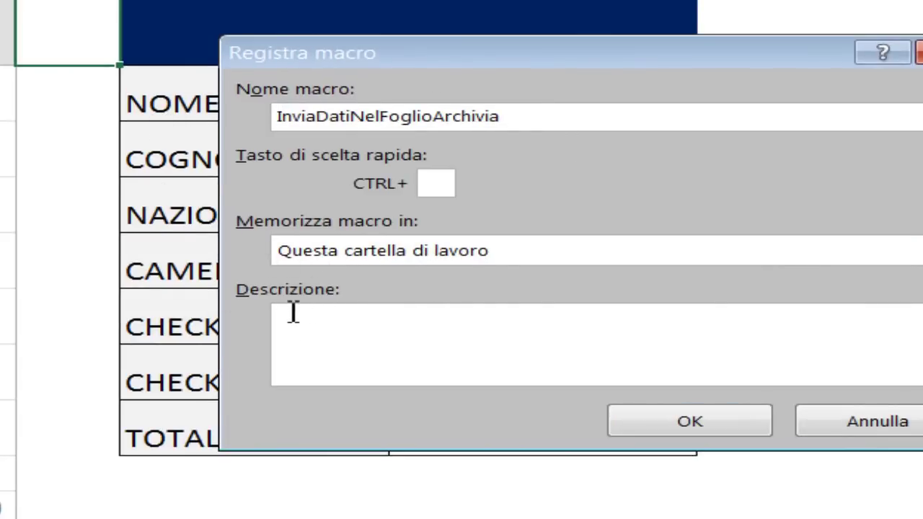
drag(519, 120, 185, 117)
key(ctrl+c)
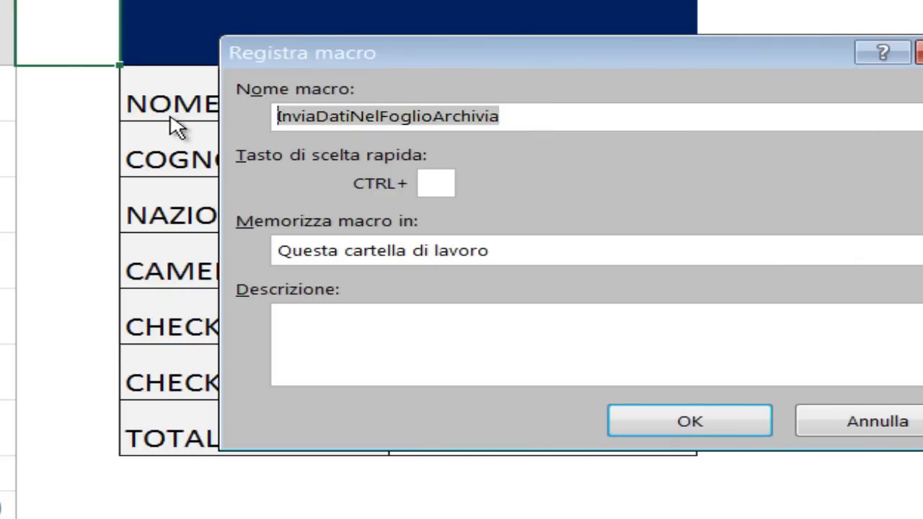
click(288, 315)
key(ctrl+v)
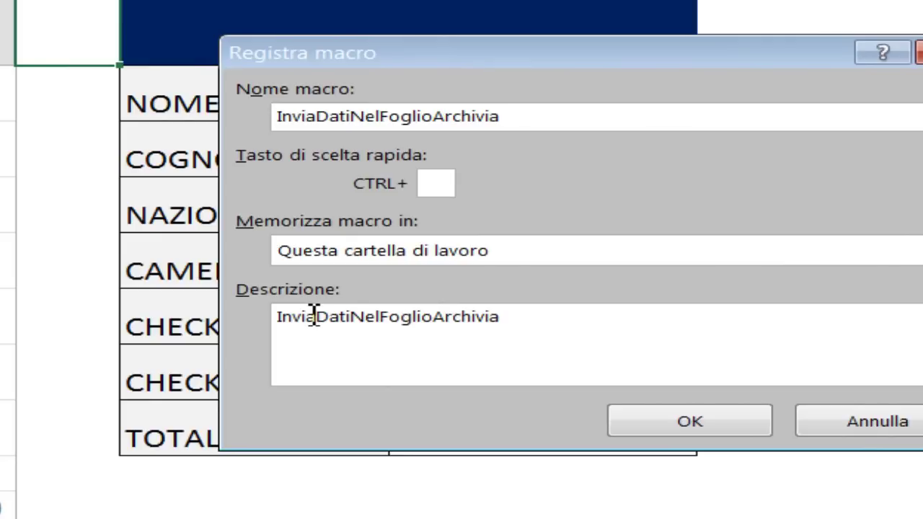
click(314, 317)
click(362, 317)
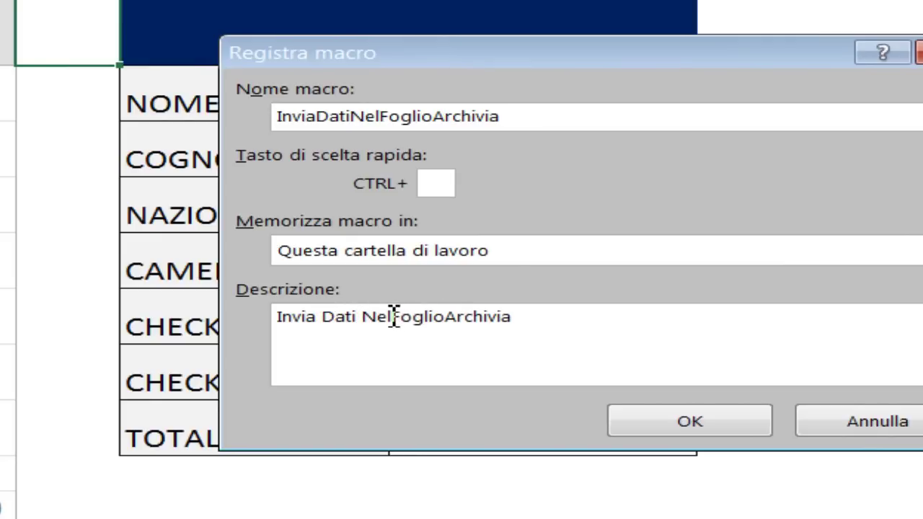
click(383, 317)
click(448, 317)
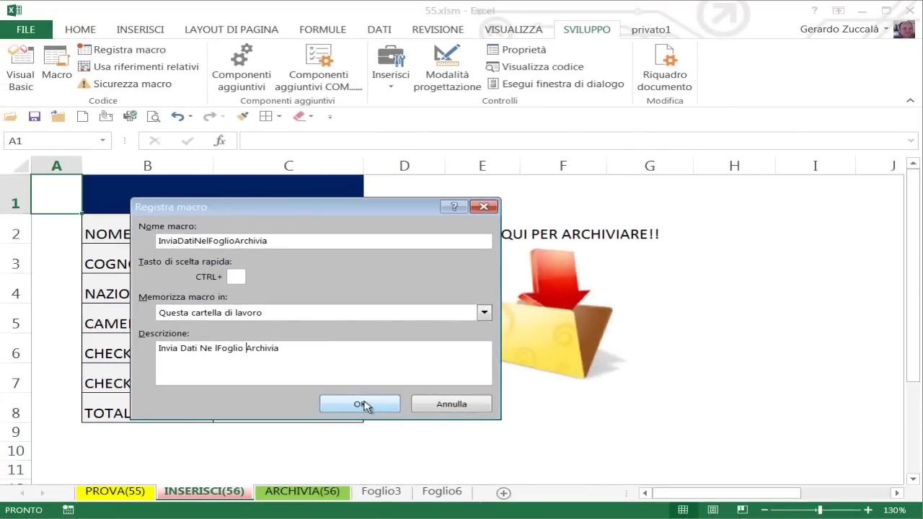
drag(382, 213, 449, 191)
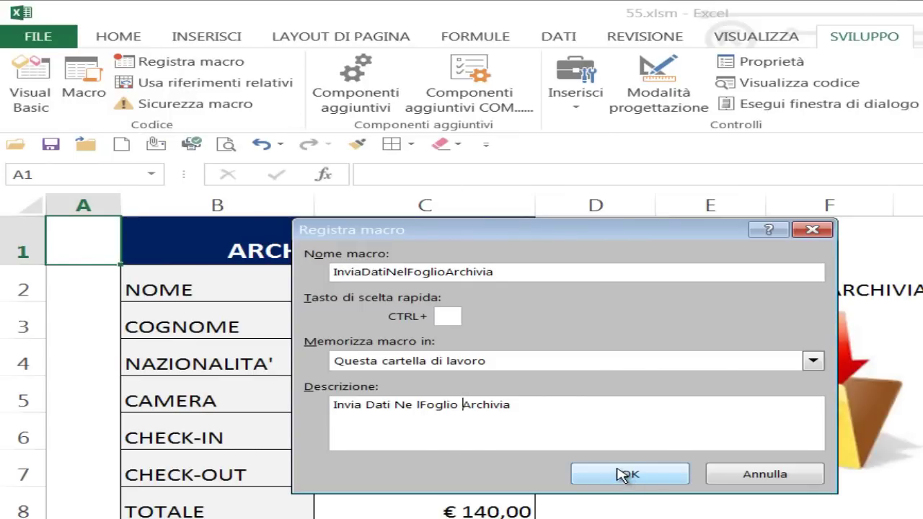
Begin recording, then copy the NOME and COGNOME values in C2:C3.
click(621, 475)
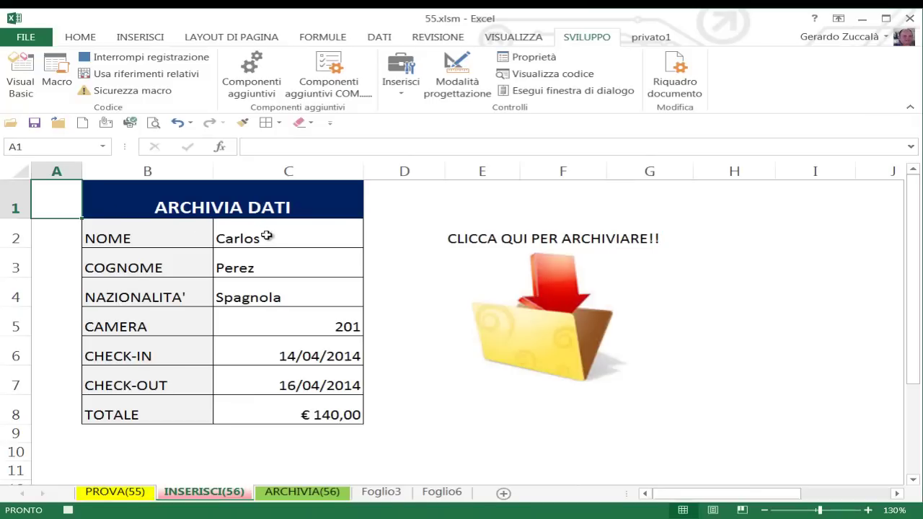
drag(266, 236, 261, 254)
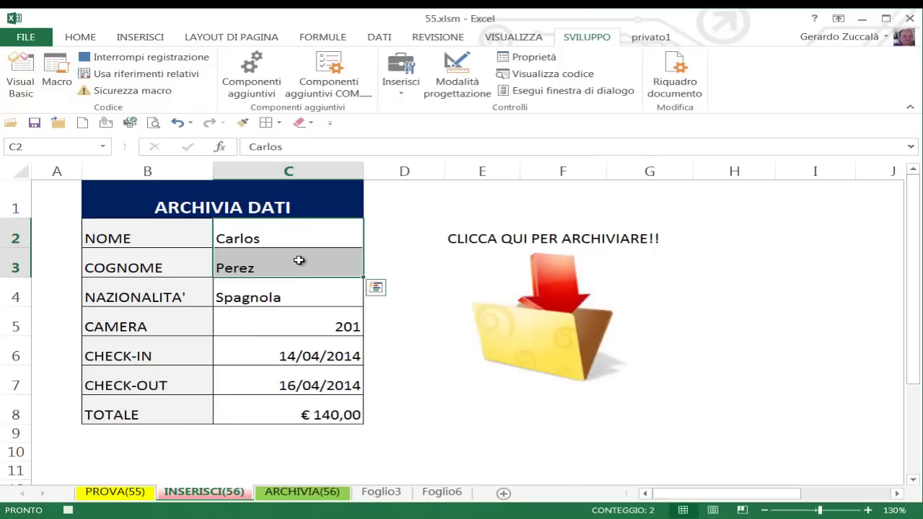
key(ctrl+v)
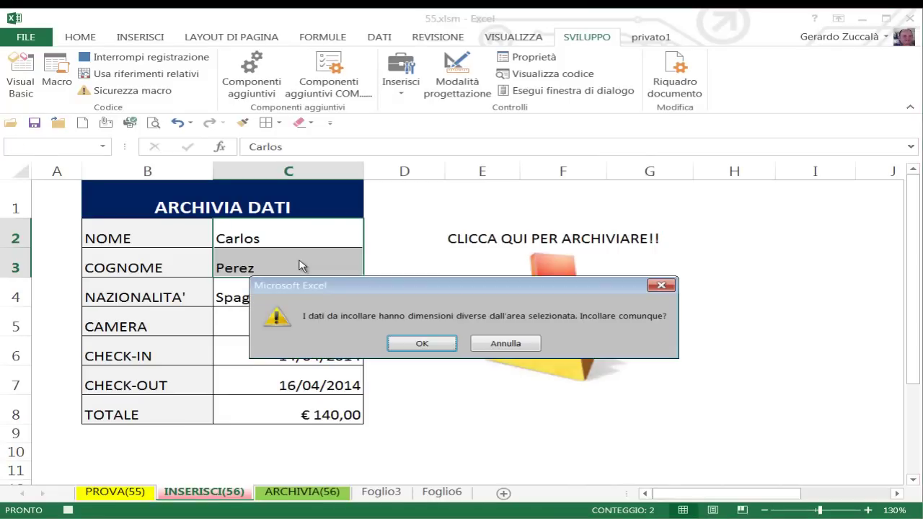
click(671, 290)
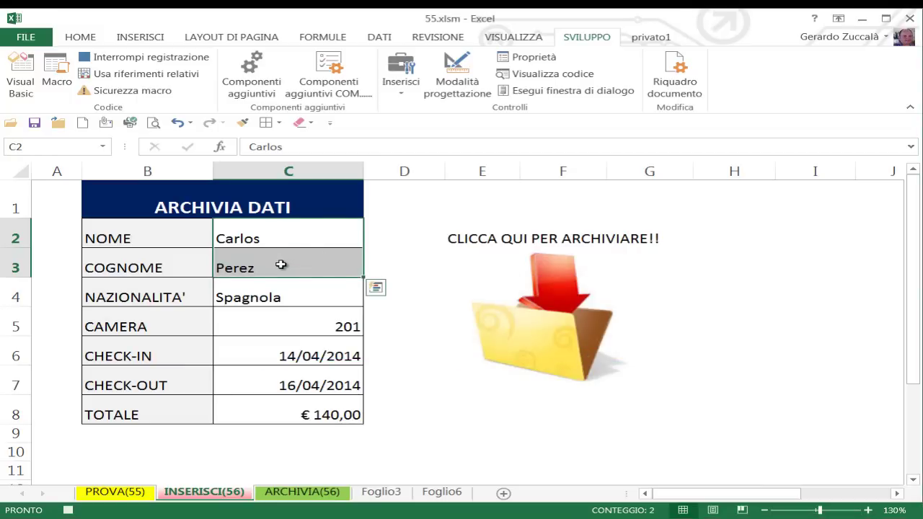
key(ctrl+c)
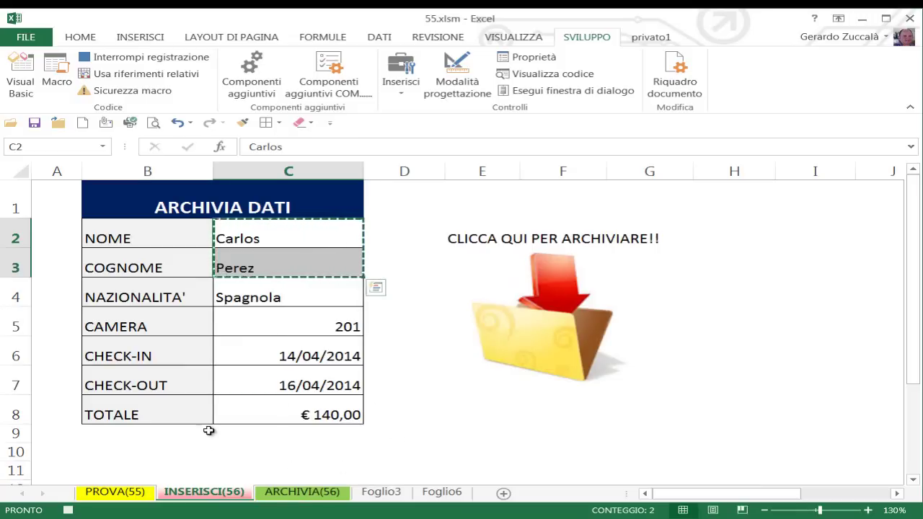
On ARCHIVIA(56), jump from A1 to A9, the last filled NOME cell.
click(302, 492)
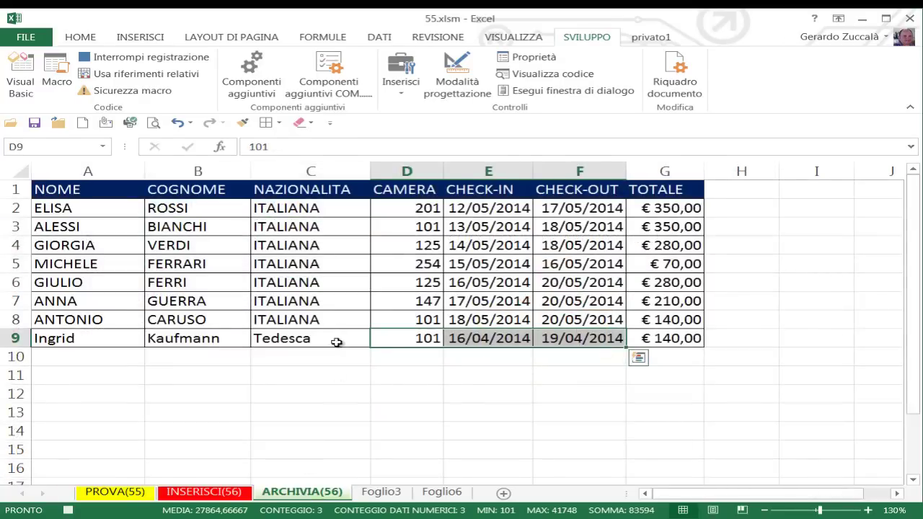
click(85, 191)
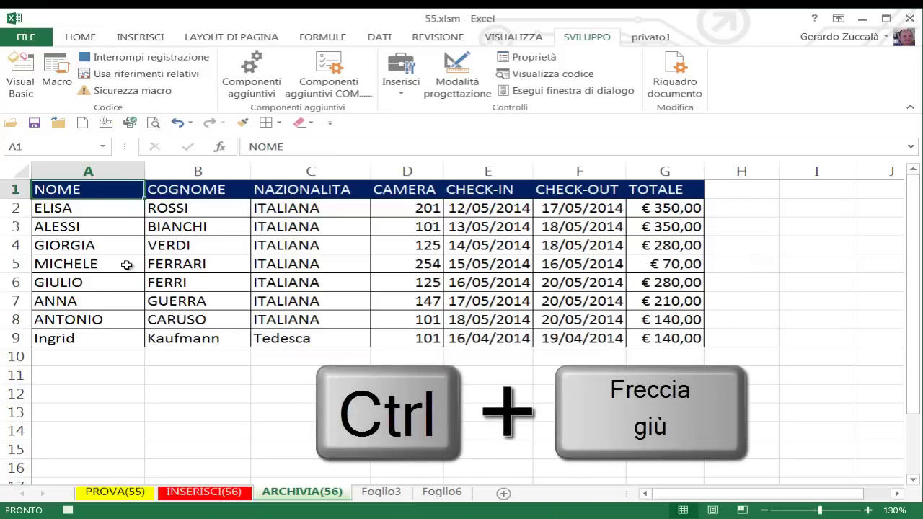
key(ctrl+Down)
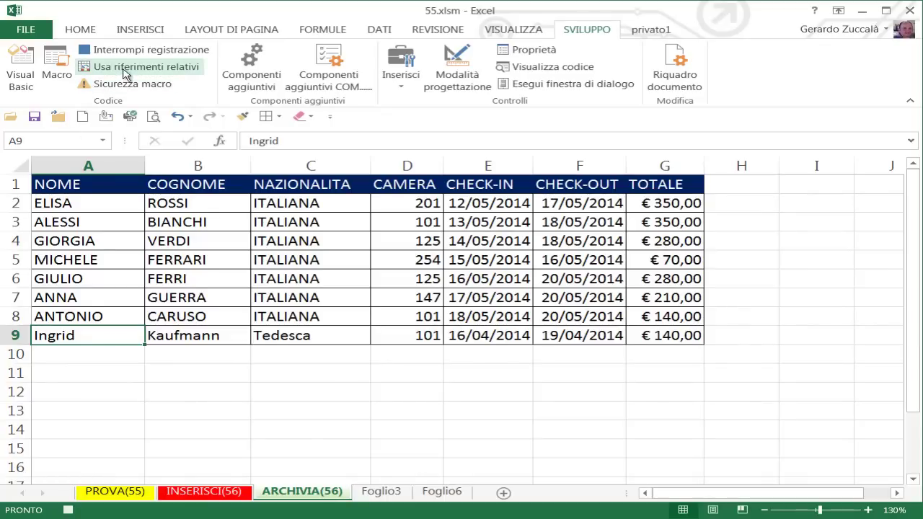
Turn on Usa riferimenti relativi and select A10, the first empty archive row.
click(159, 72)
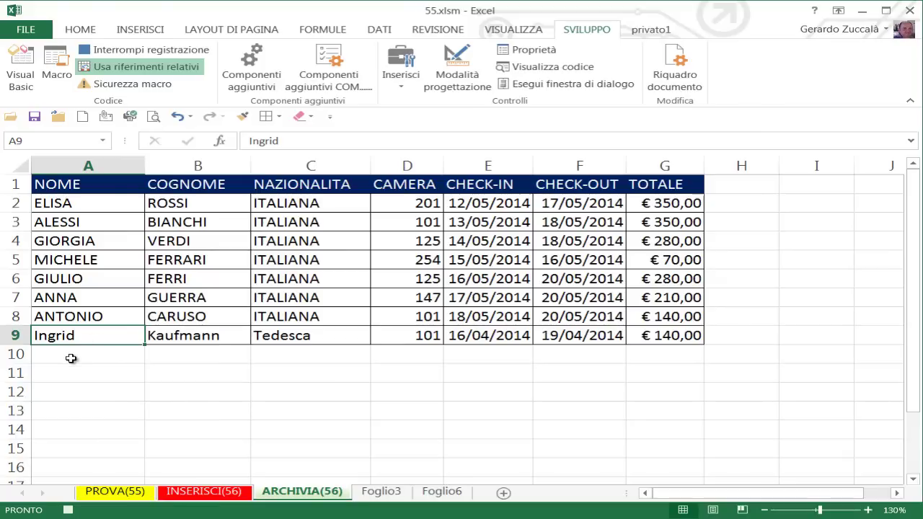
click(71, 358)
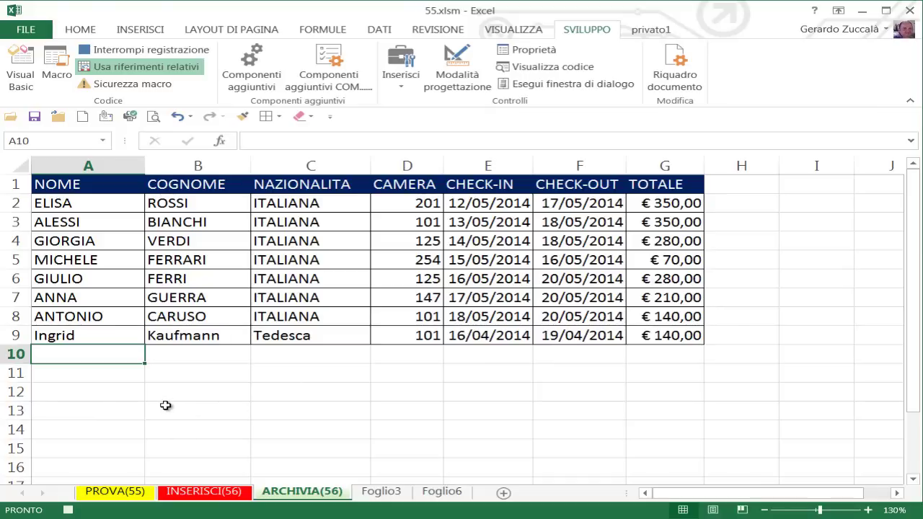
click(75, 31)
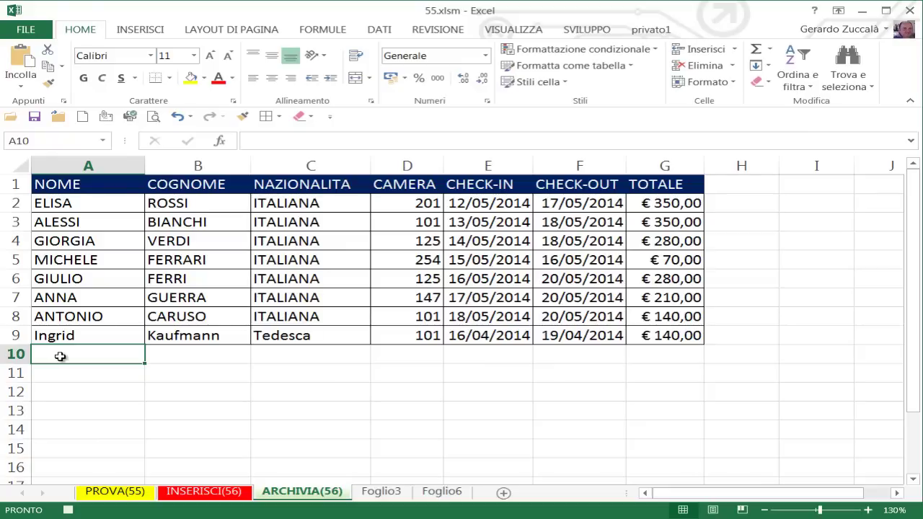
Paste the name and surname transposed into A10:B10 and give them all borders.
click(21, 85)
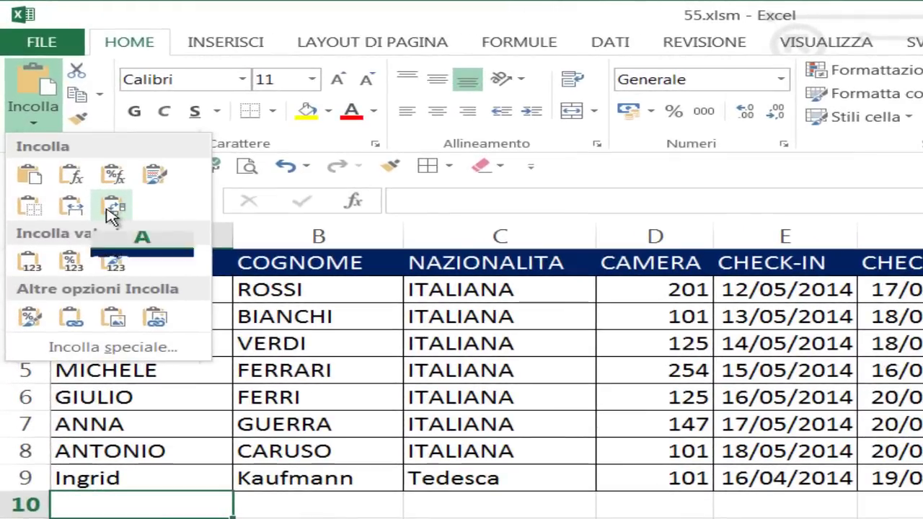
click(113, 209)
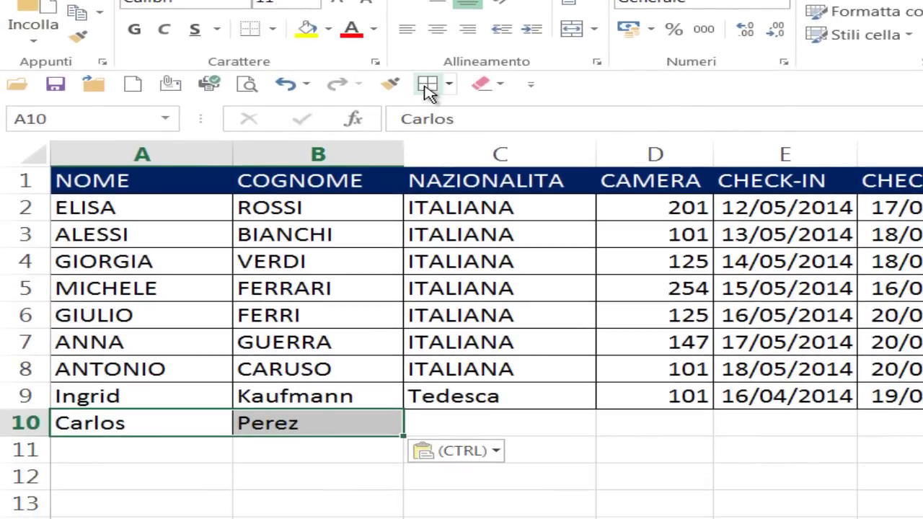
click(428, 85)
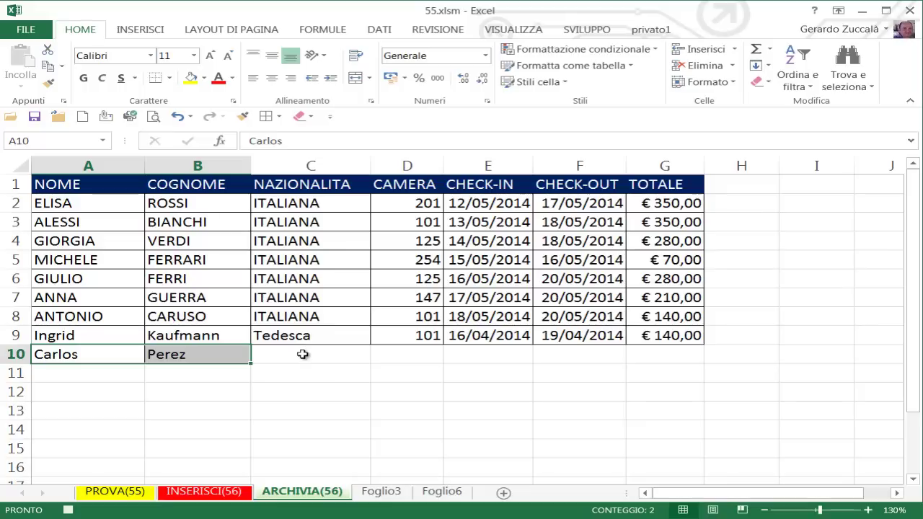
Select C10 for the nationality and switch Usa riferimenti relativi off.
key(alt+l)
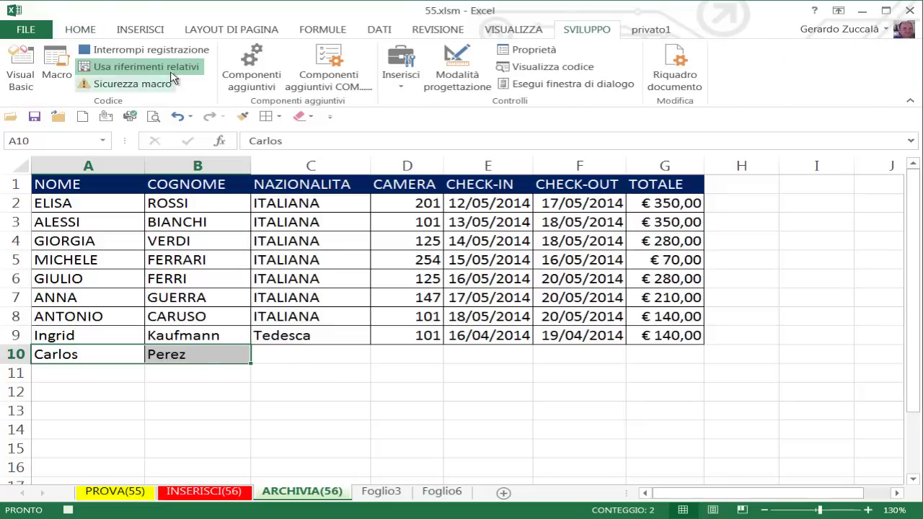
click(170, 70)
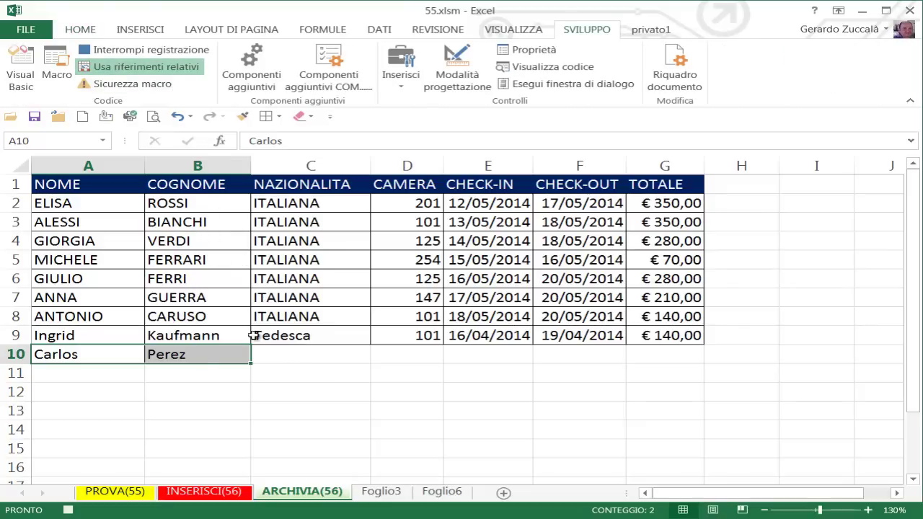
click(299, 356)
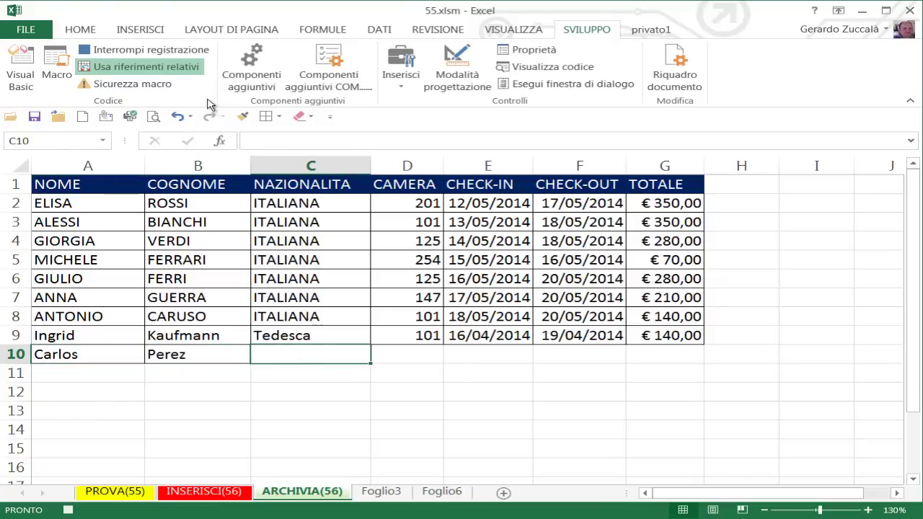
click(175, 70)
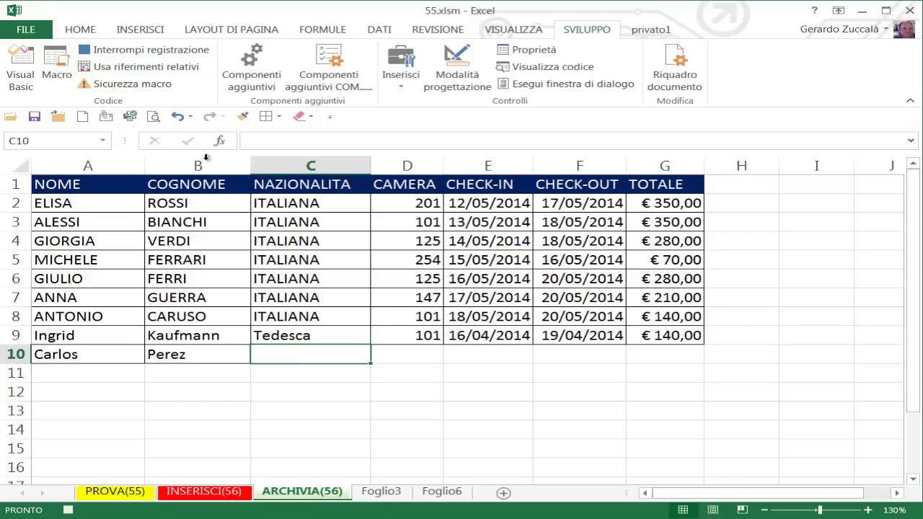
Copy the nationality Spagnola from form cell C4 and paste it as values into ARCHIVIA cell C10.
click(224, 497)
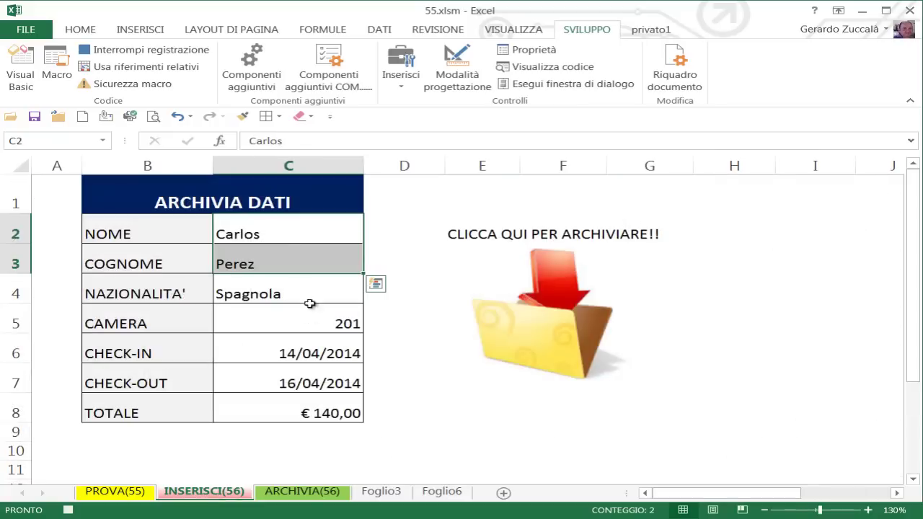
click(281, 292)
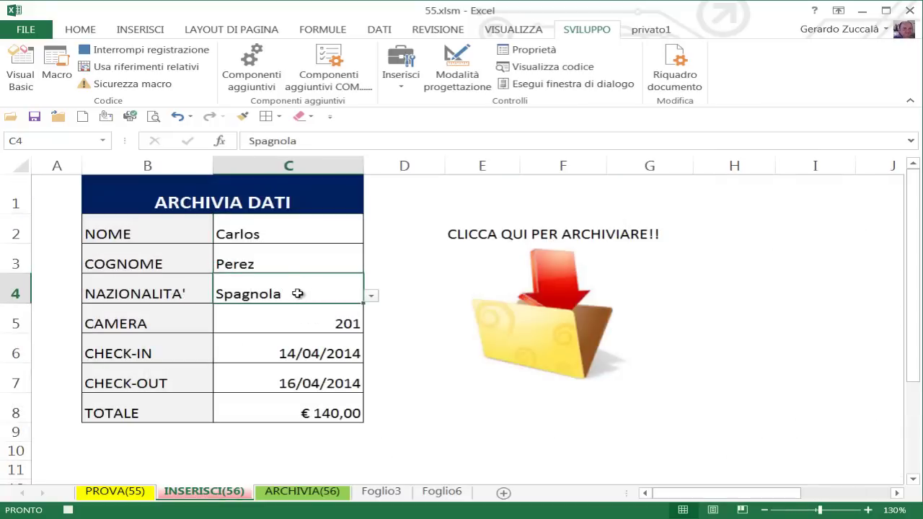
key(ctrl+c)
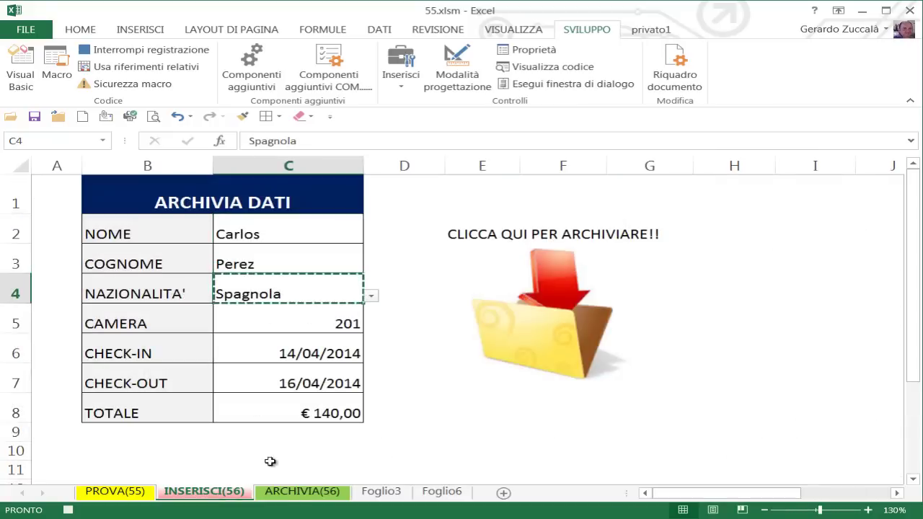
click(289, 497)
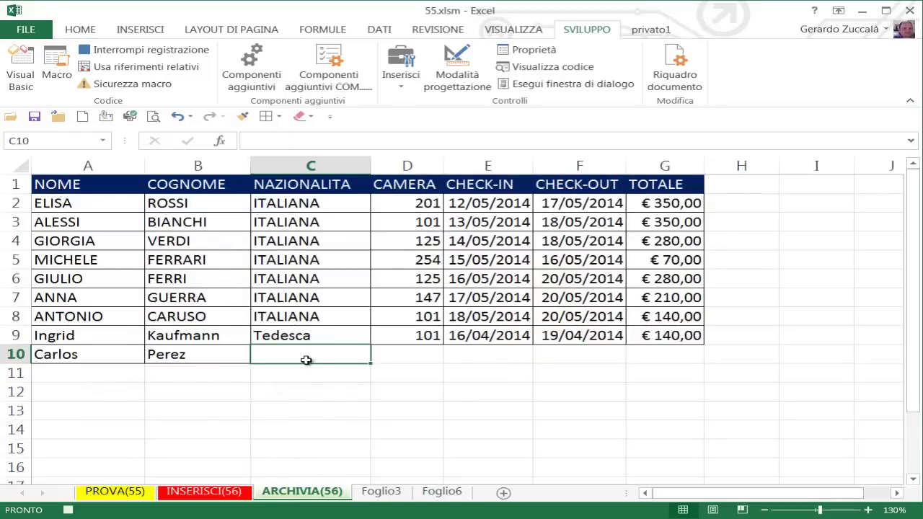
click(80, 29)
click(20, 79)
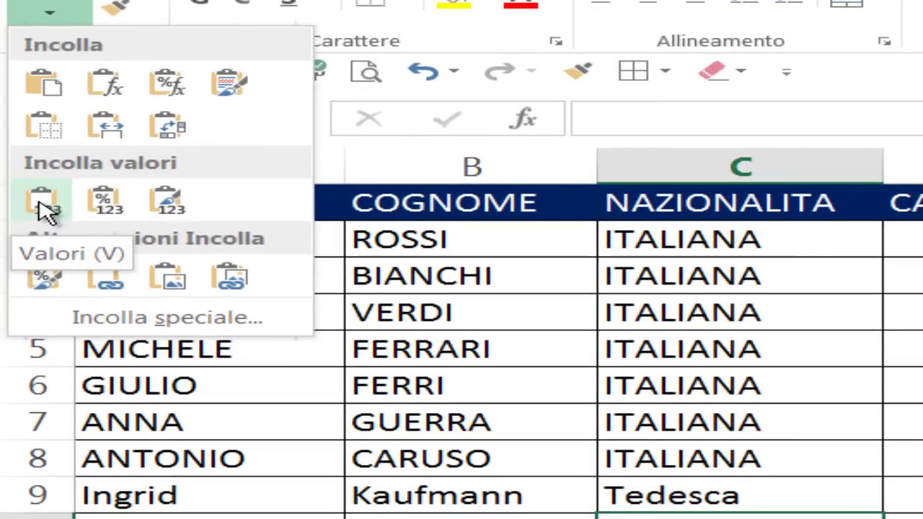
click(46, 209)
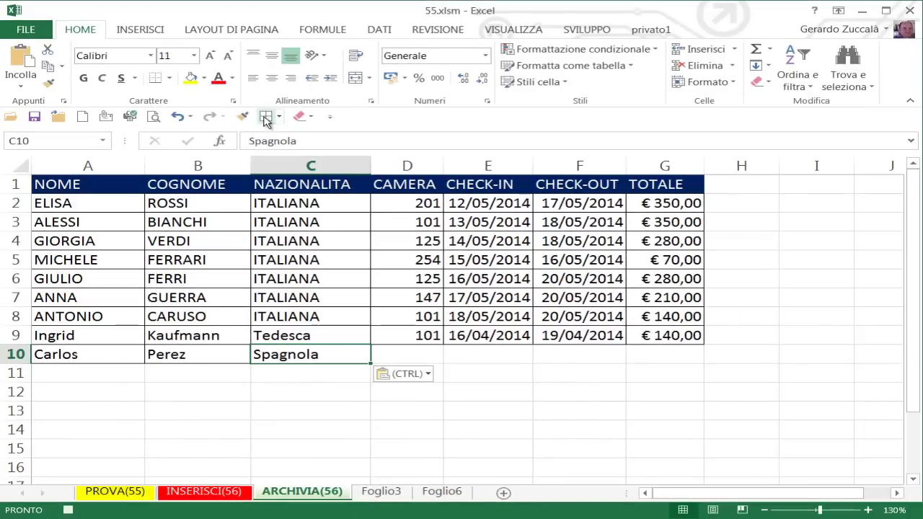
key(Escape)
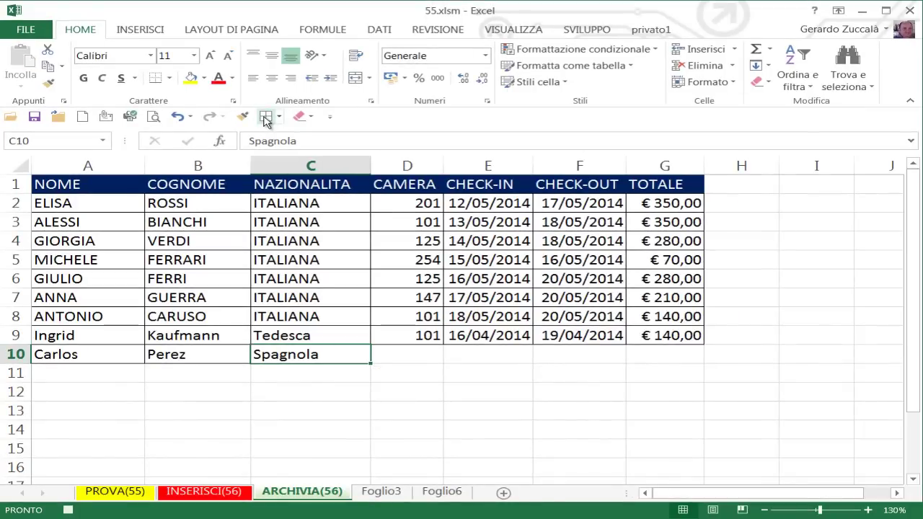
click(585, 30)
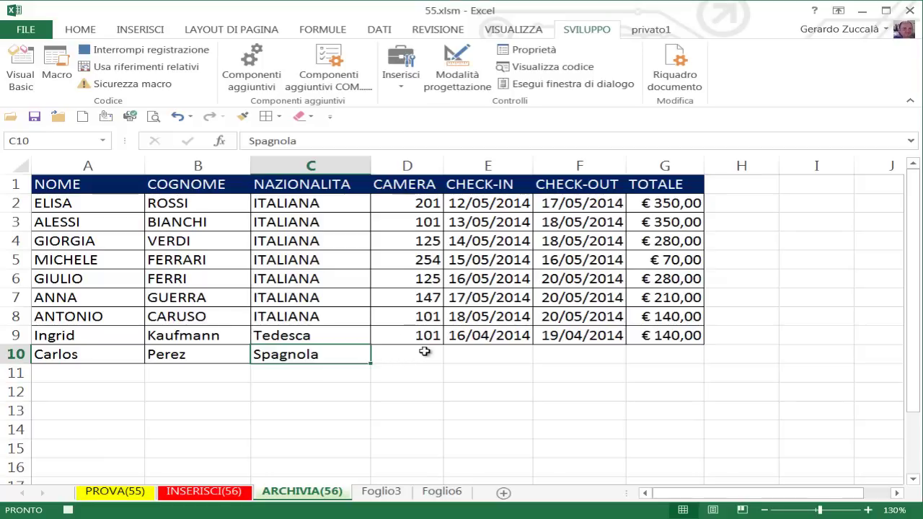
Move the recorded selection to D10 with relative references on, then turn them off.
click(144, 67)
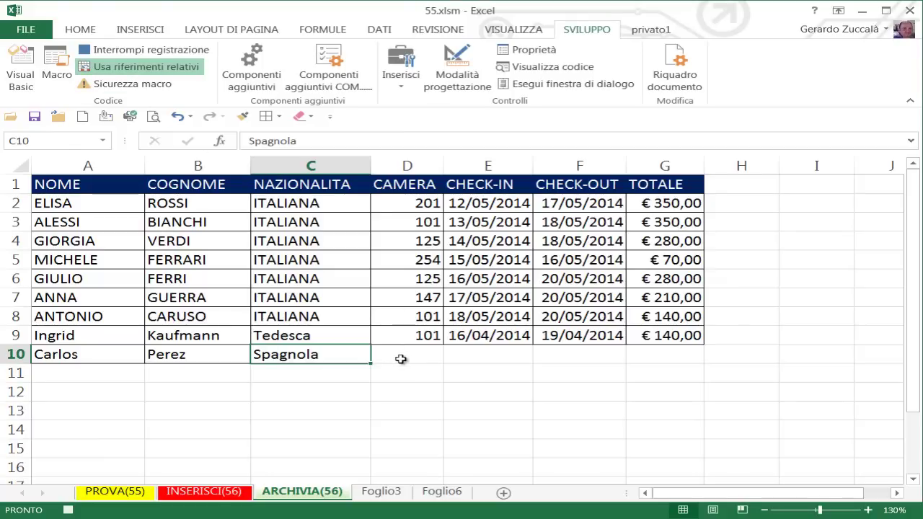
click(401, 359)
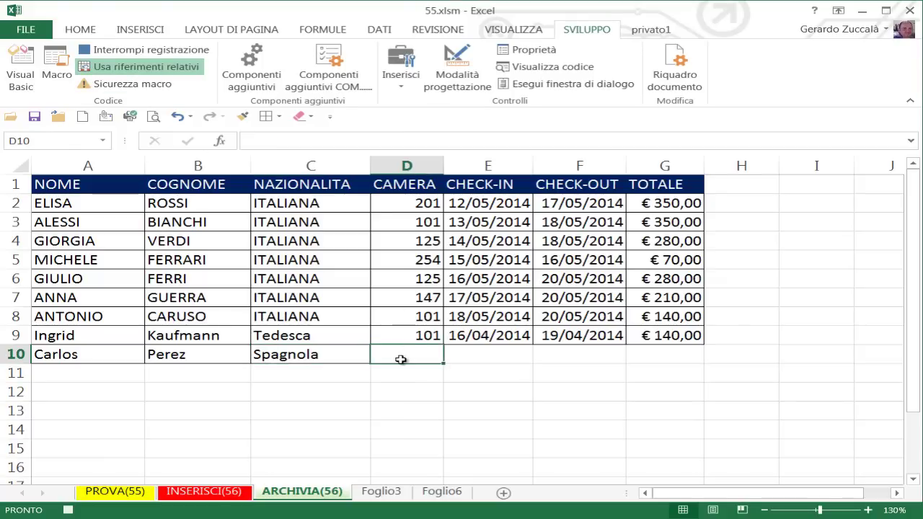
click(164, 70)
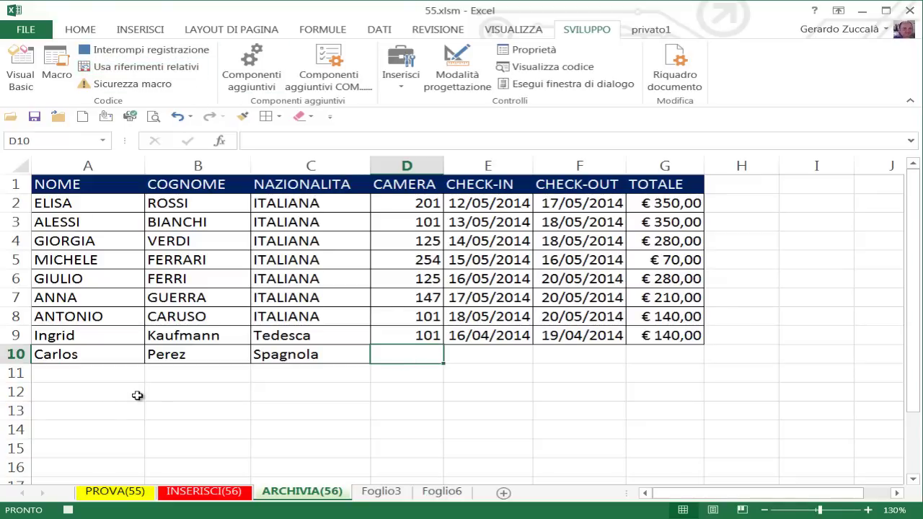
Copy the room number and check-in/check-out dates from form cells C5:C7 back to ARCHIVIA(56).
click(202, 496)
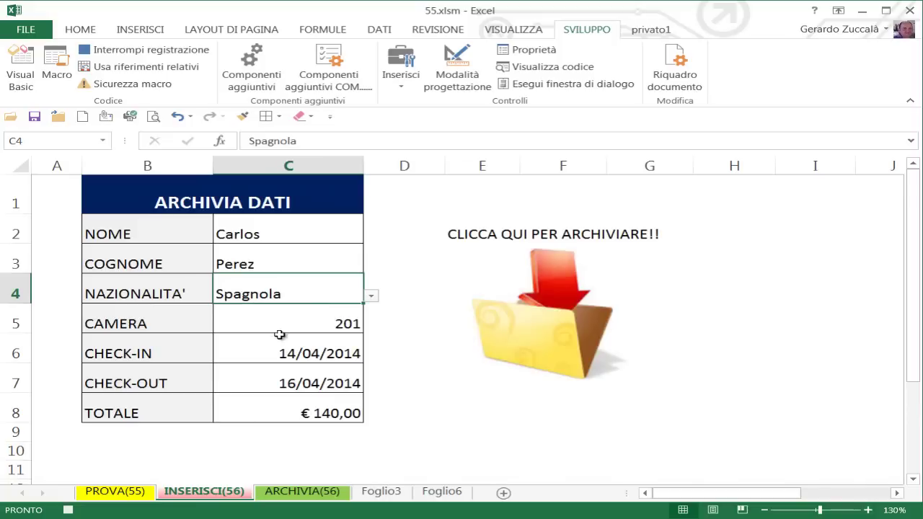
drag(279, 334, 281, 365)
drag(280, 376, 280, 376)
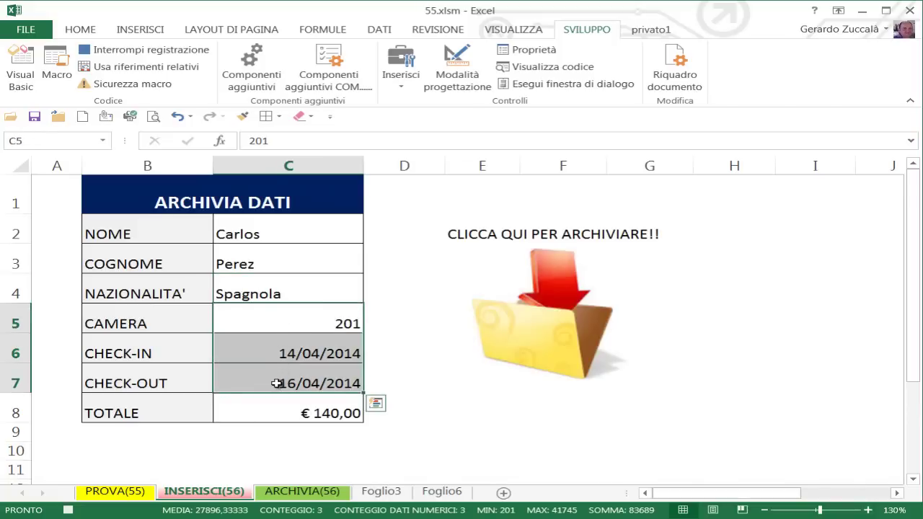
key(ctrl+c)
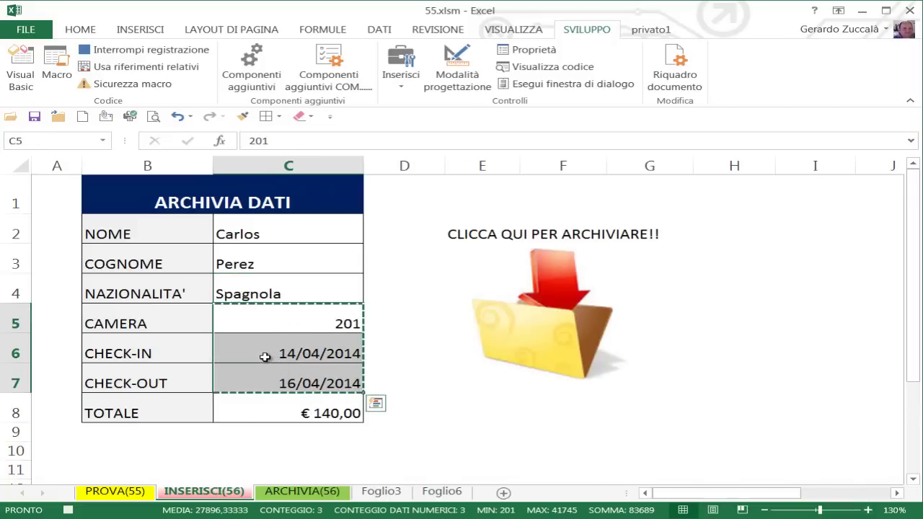
click(304, 494)
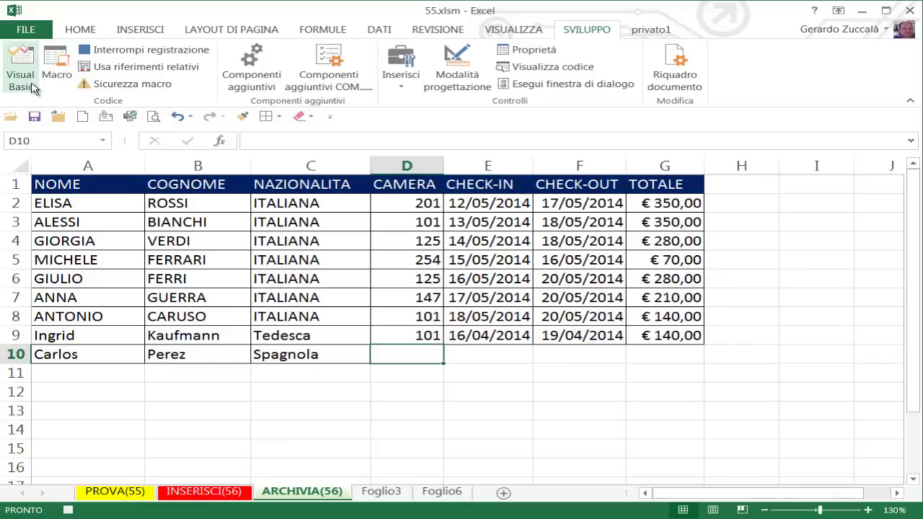
Paste room 201 and dates 14/04/2014–16/04/2014 as values into D10:F10, ending copy mode.
click(76, 29)
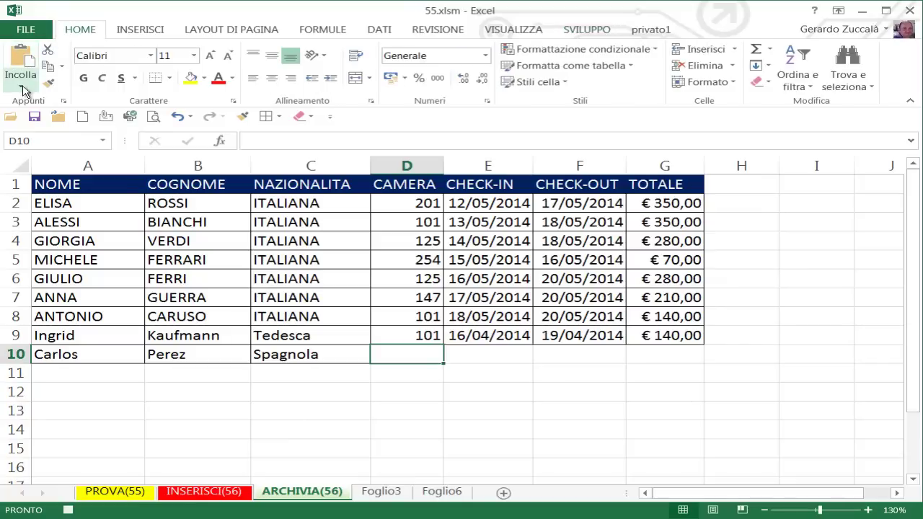
click(22, 87)
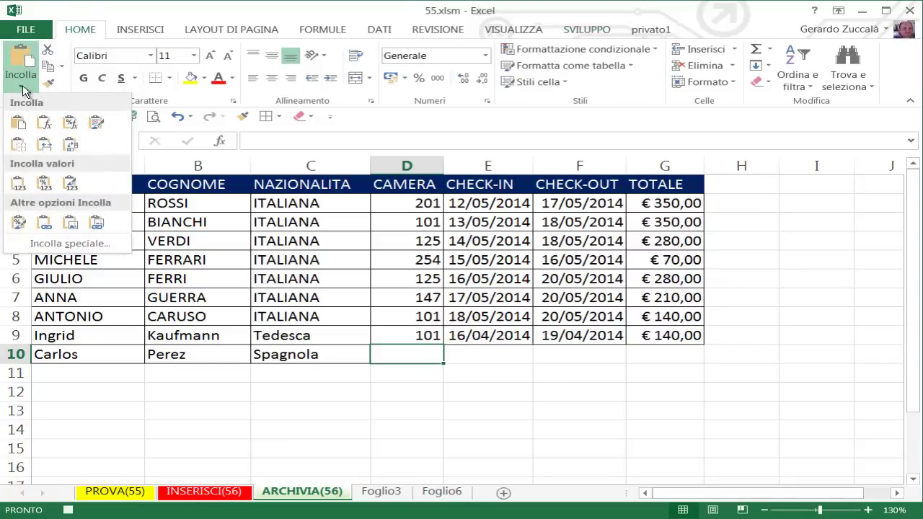
click(70, 144)
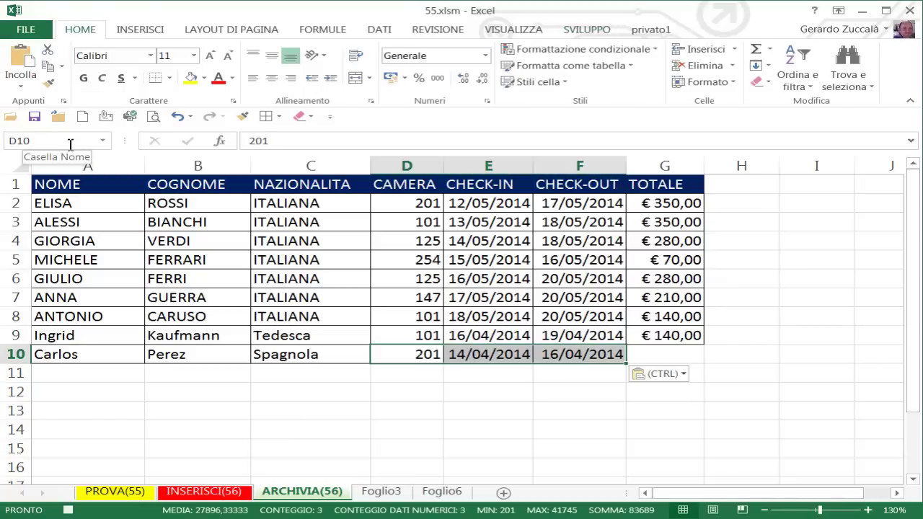
click(265, 117)
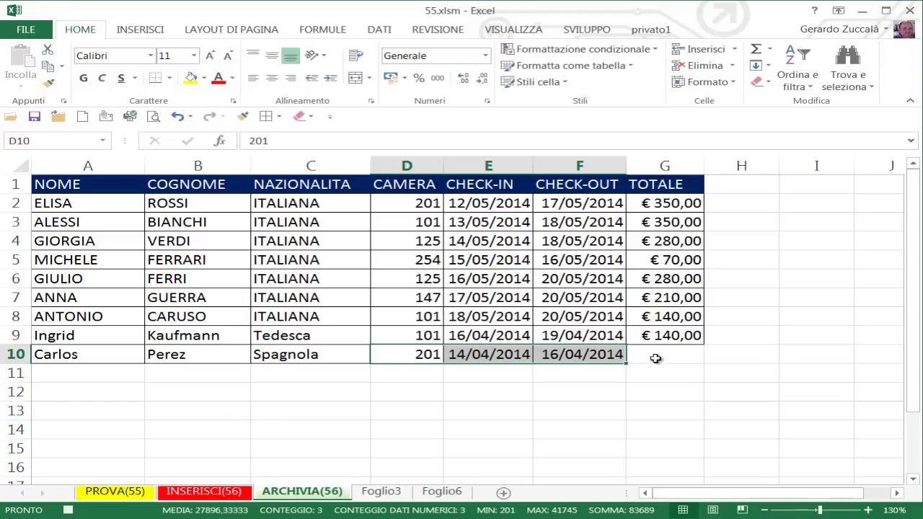
Move the recorded selection to G10 using relative references, then switch them off.
click(583, 30)
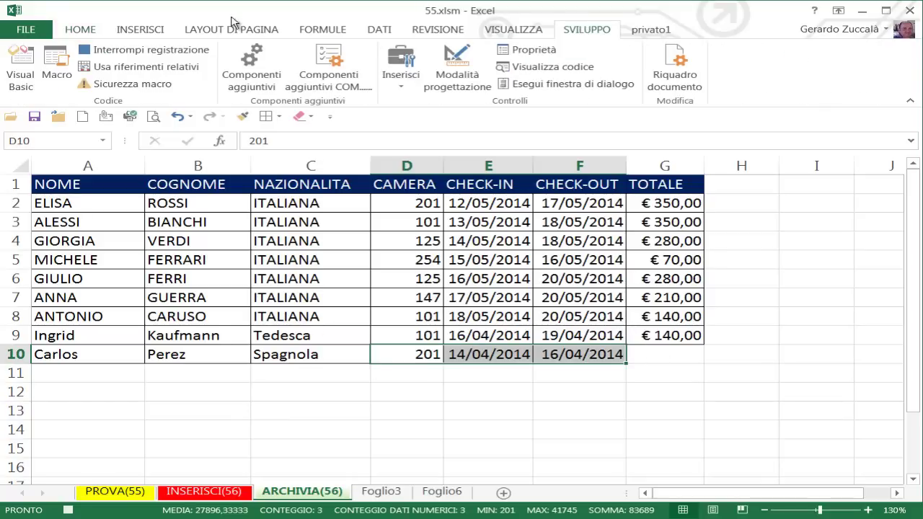
click(130, 67)
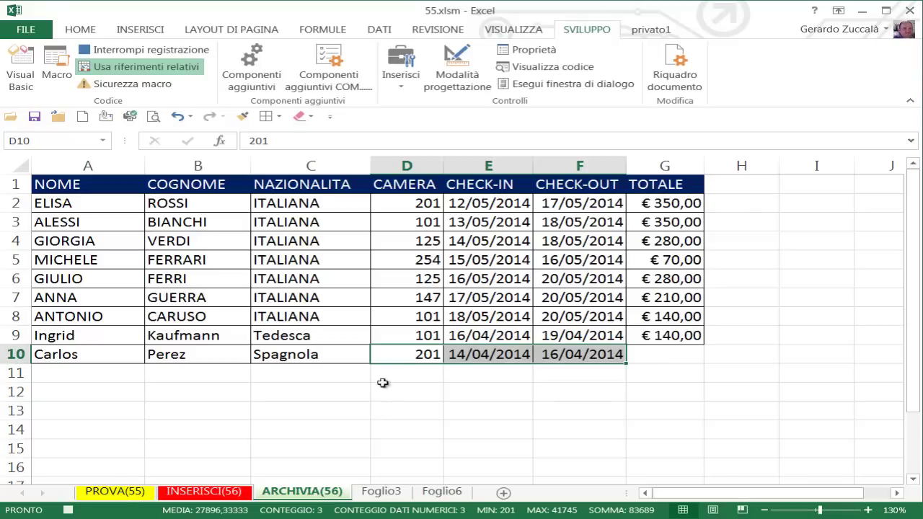
click(651, 356)
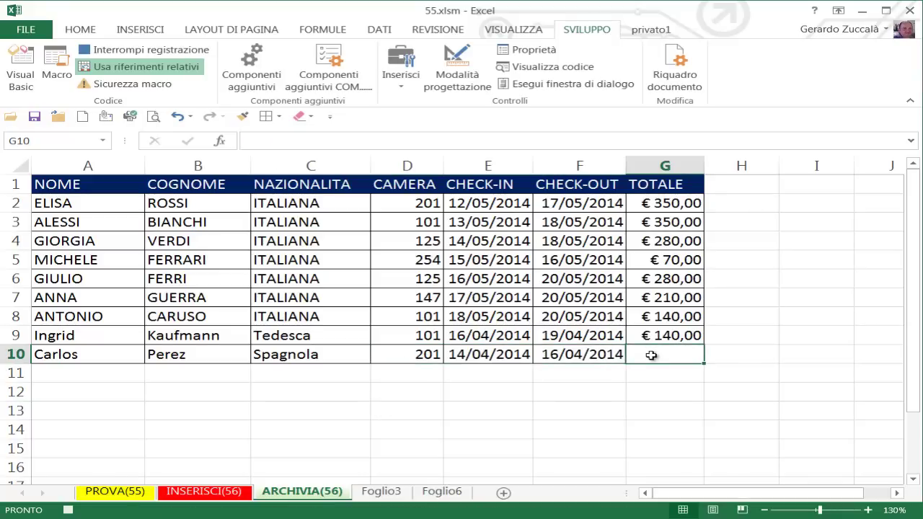
click(113, 68)
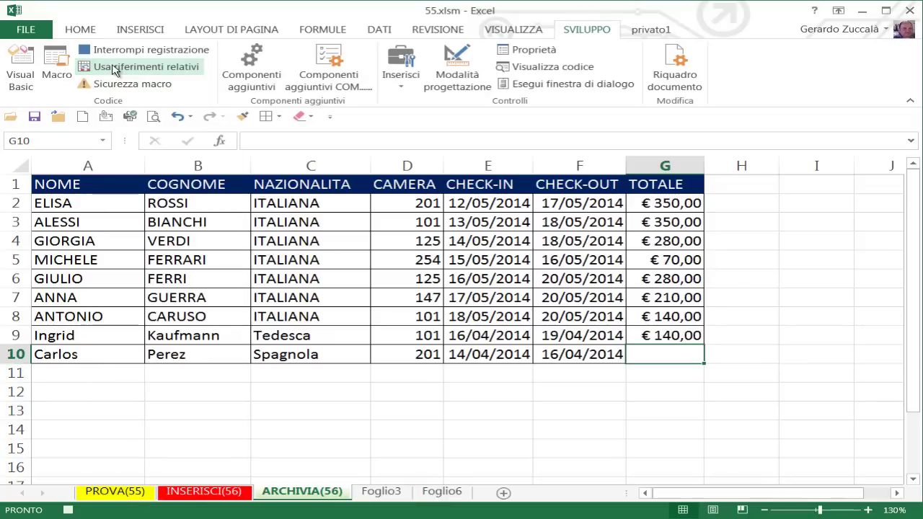
Copy the TOTALE from form cell C8 and paste € 140,00 into G10 as values with number format.
click(206, 491)
click(287, 408)
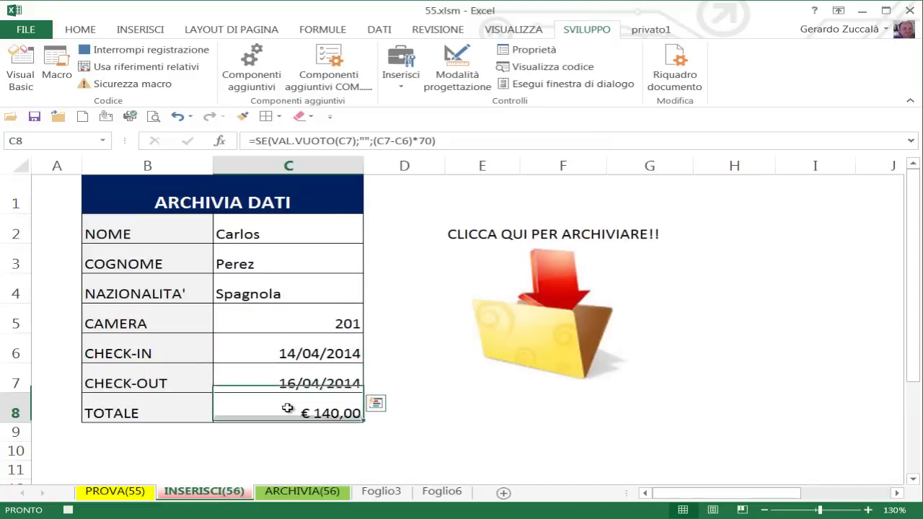
key(ctrl+c)
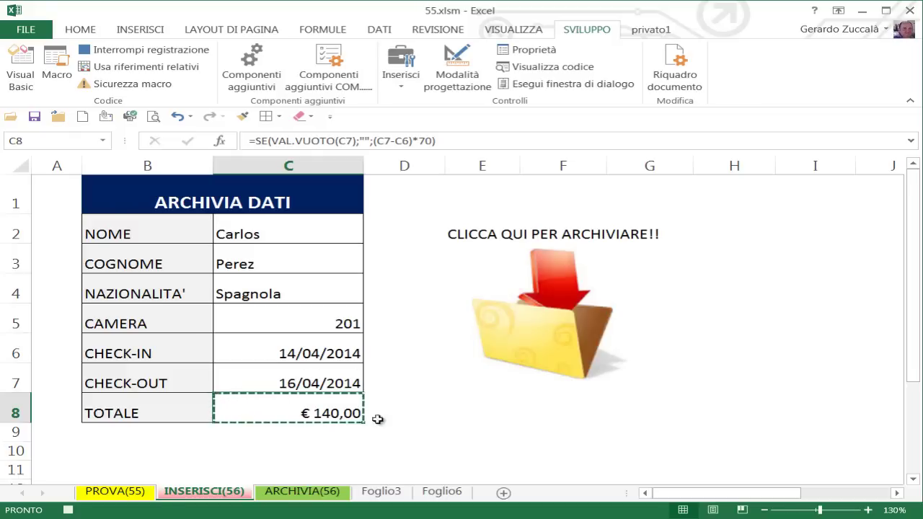
click(287, 492)
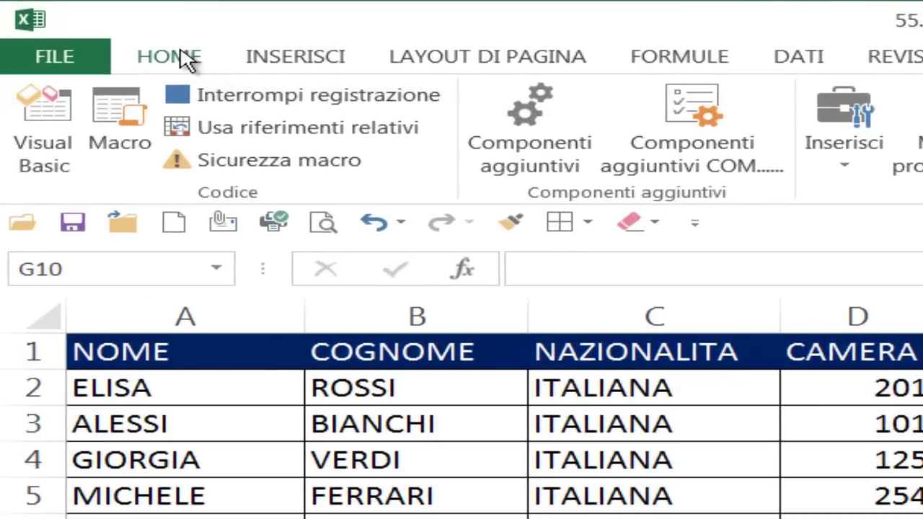
click(85, 28)
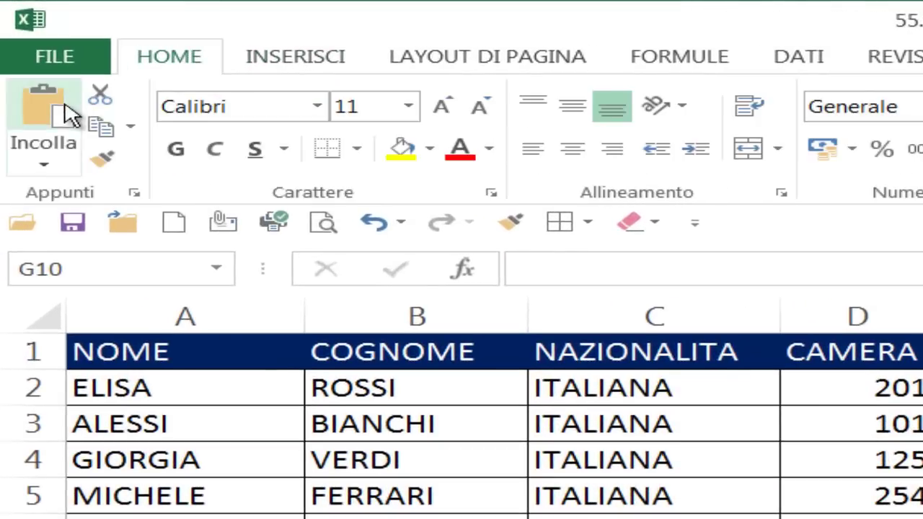
click(44, 165)
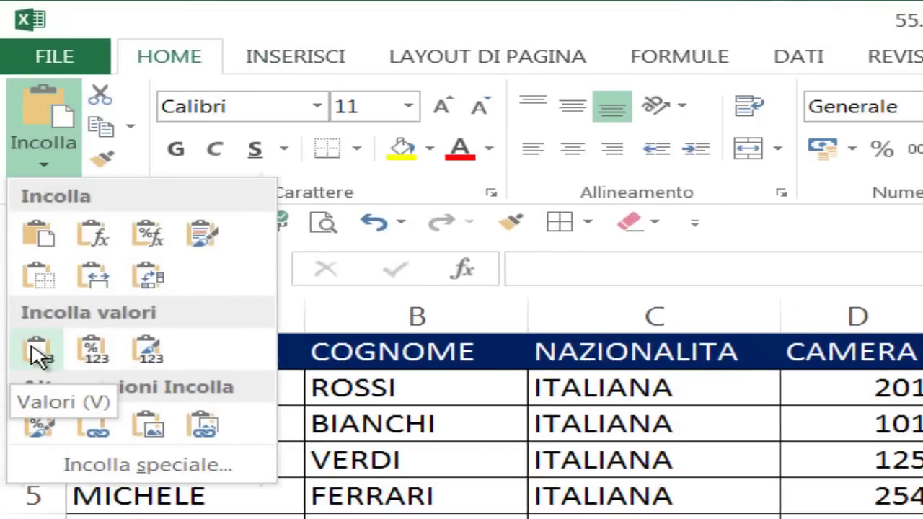
click(94, 352)
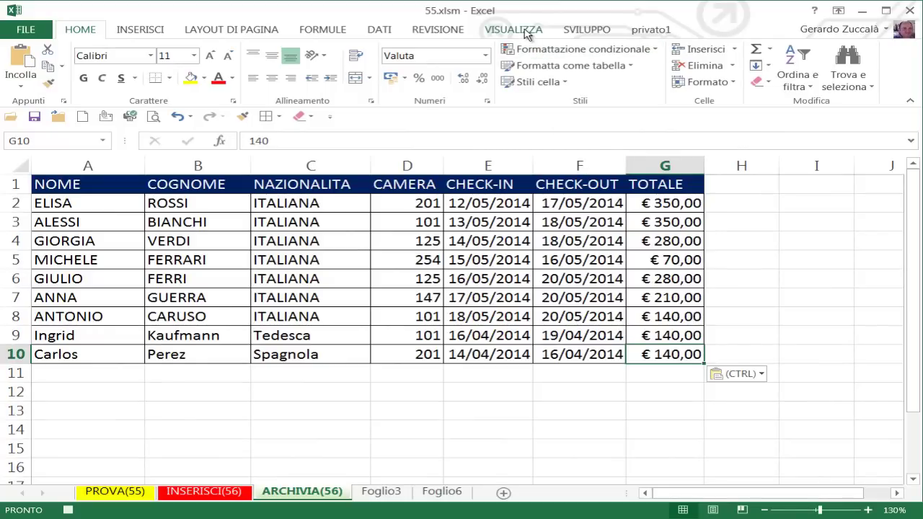
Turn on relative references and move the selection to H10, just past the completed row.
click(584, 31)
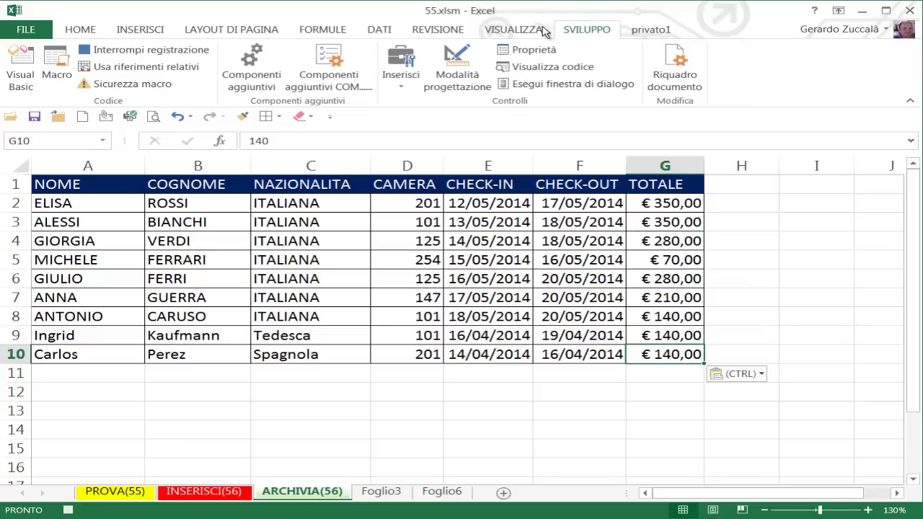
click(133, 72)
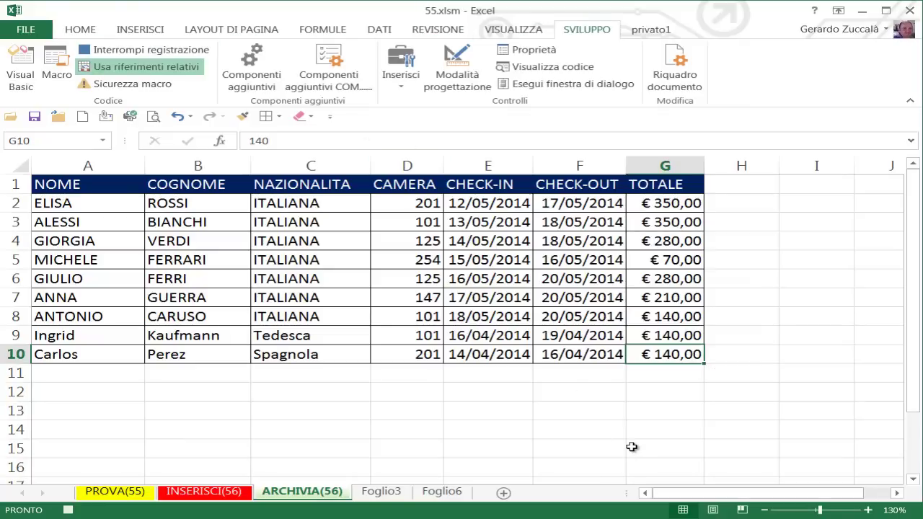
click(740, 354)
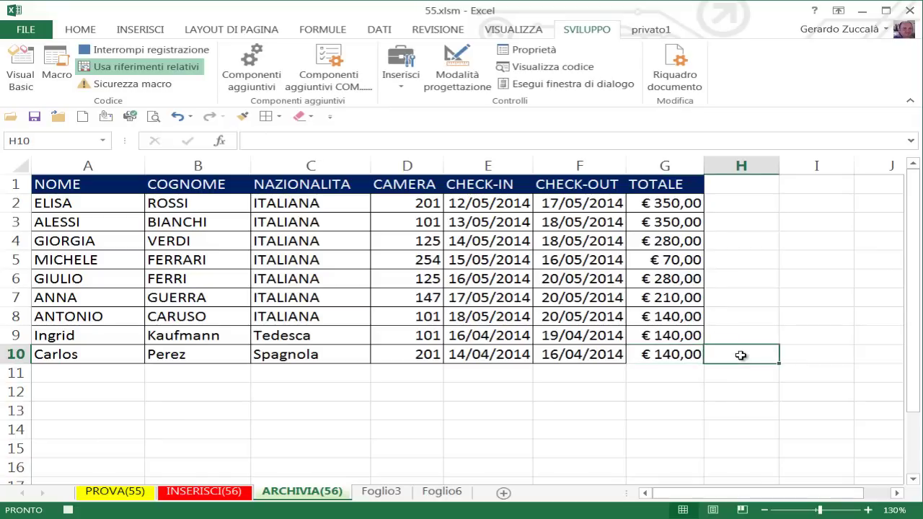
Turn off relative references, clear form entries C2:C7 on INSERISCI(56), and select cell C2.
click(160, 68)
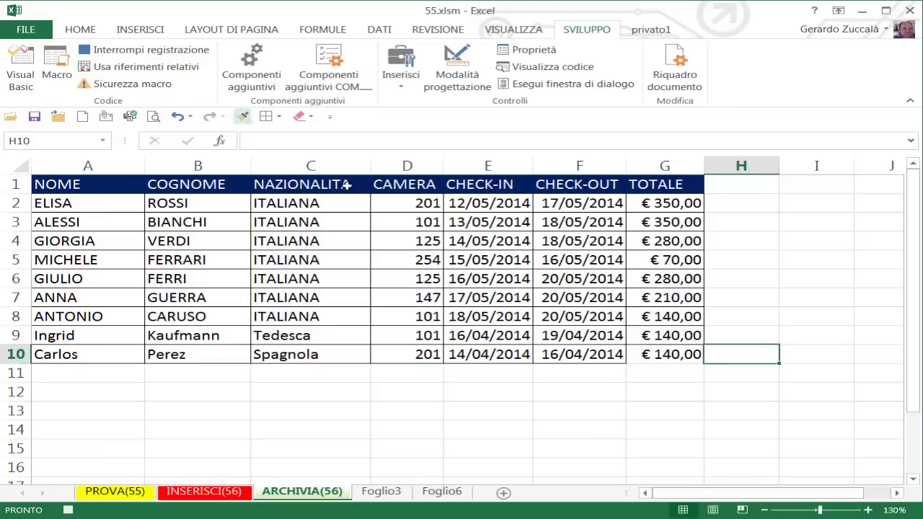
click(204, 492)
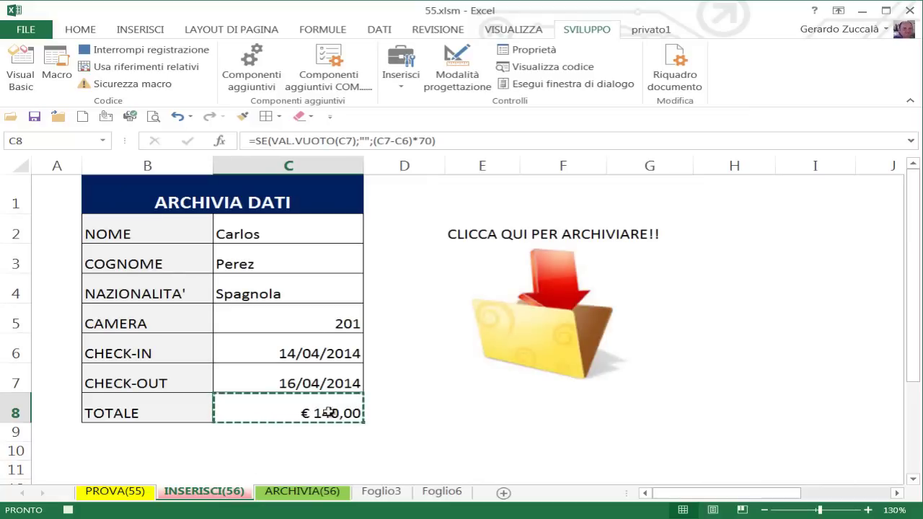
key(Escape)
drag(293, 232, 284, 378)
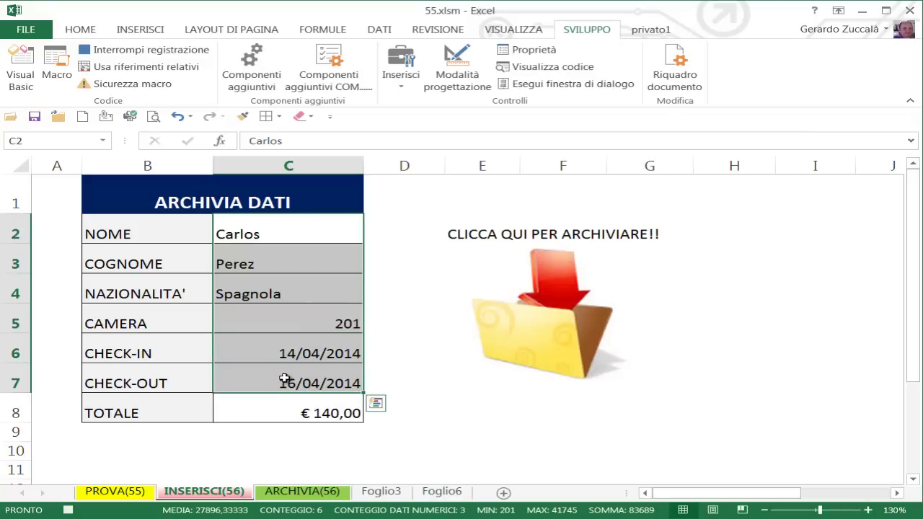
key(Delete)
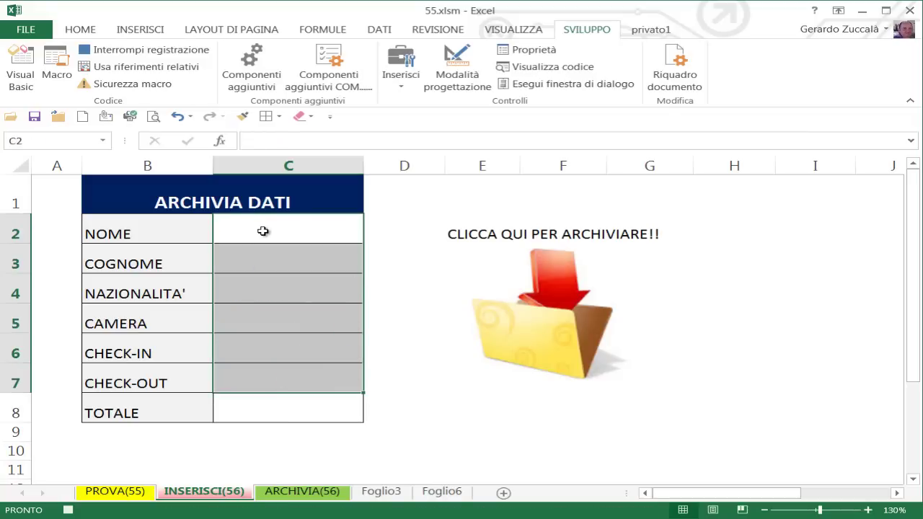
click(263, 230)
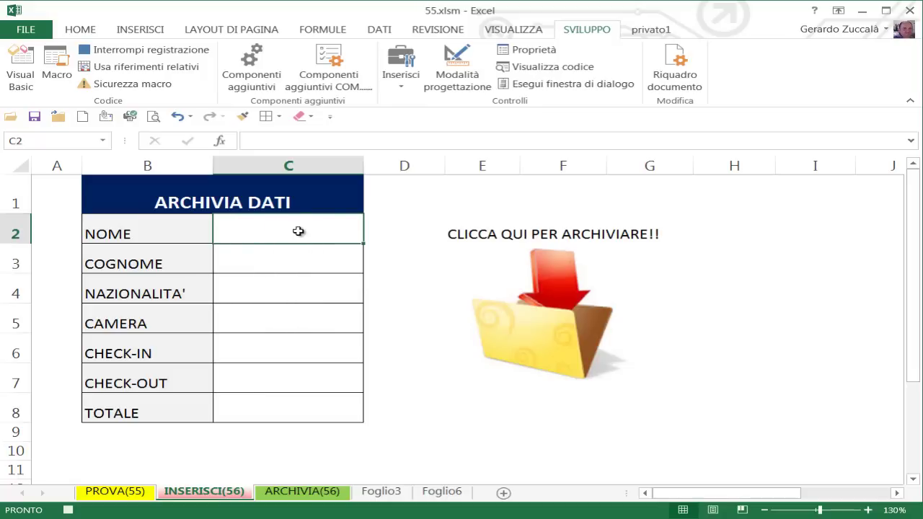
Stop the macro recording and enter the test guest's first name and surname in the form.
click(165, 56)
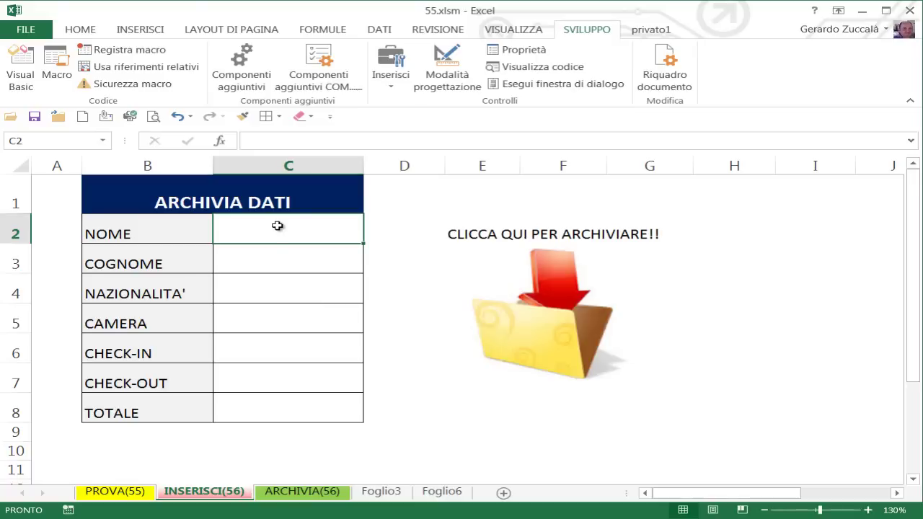
text(gennaro)
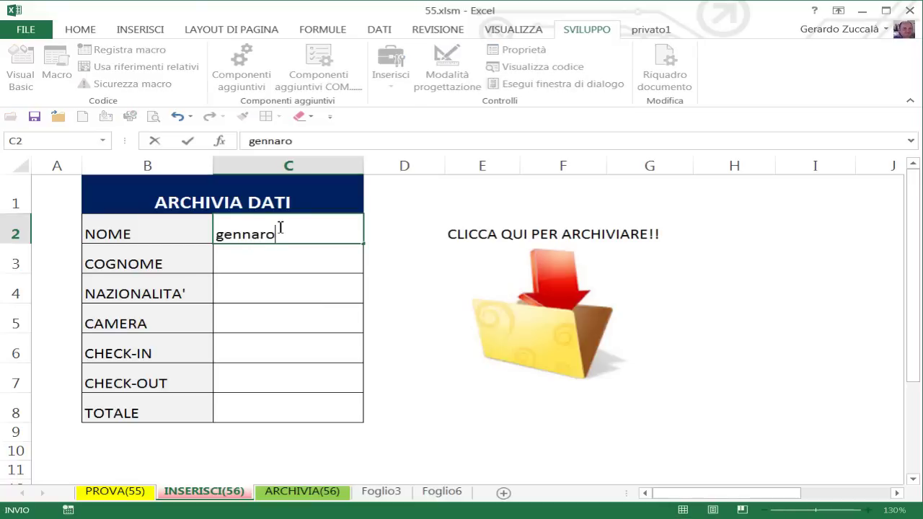
key(BackSpace)
key(BackSpace)
key(BackSpace)
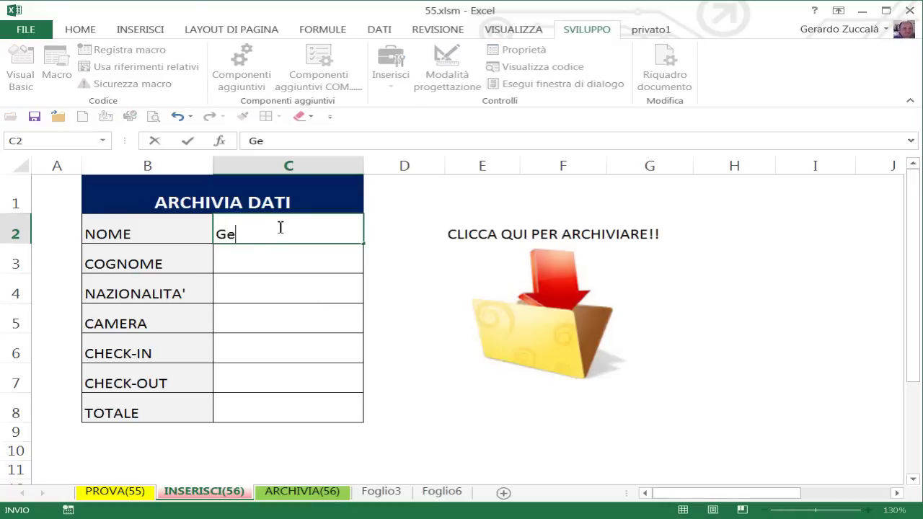
key(Return)
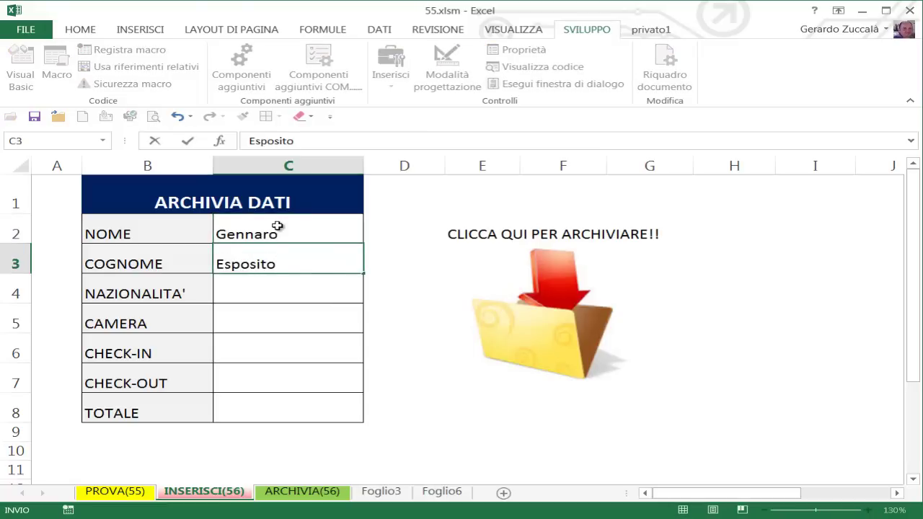
key(Return)
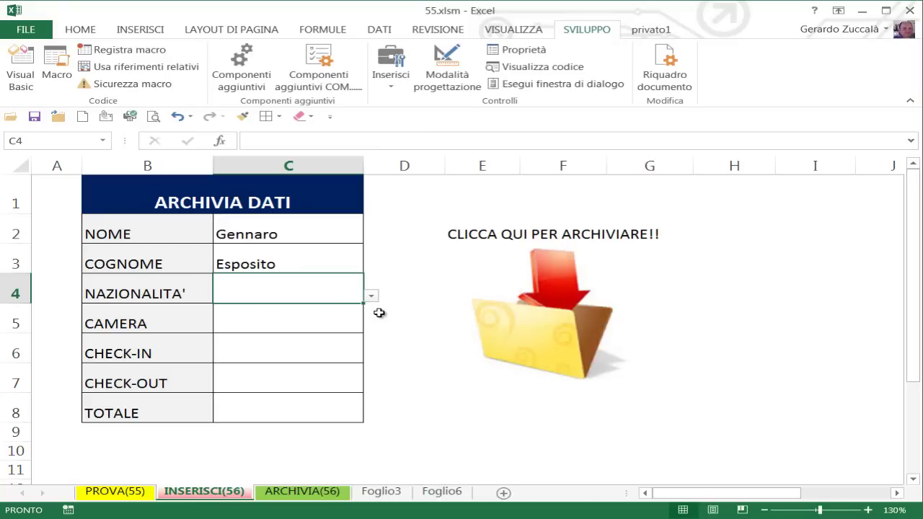
Choose ITALIANA as nationality and enter room 205 with stay dates 15/04/2016–18/04/2016.
key(alt+Down)
key(Down)
key(Down)
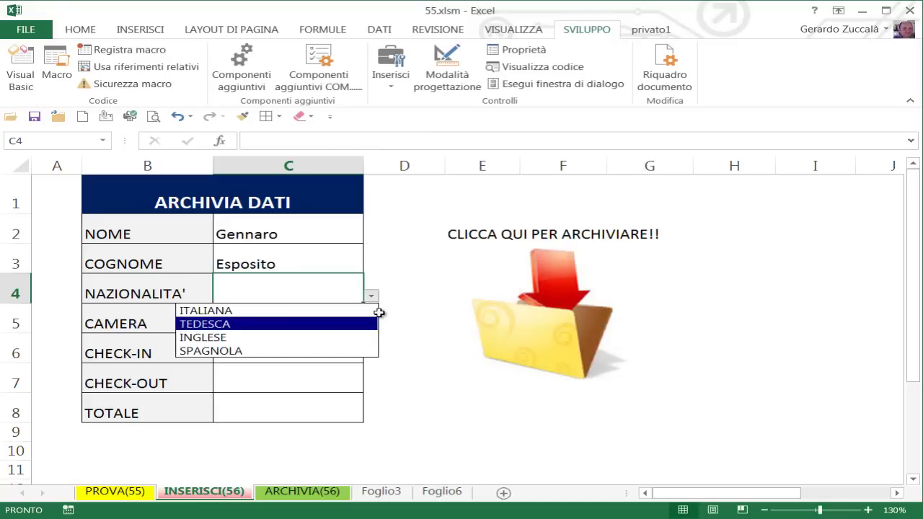
key(Down)
key(Up)
key(Up)
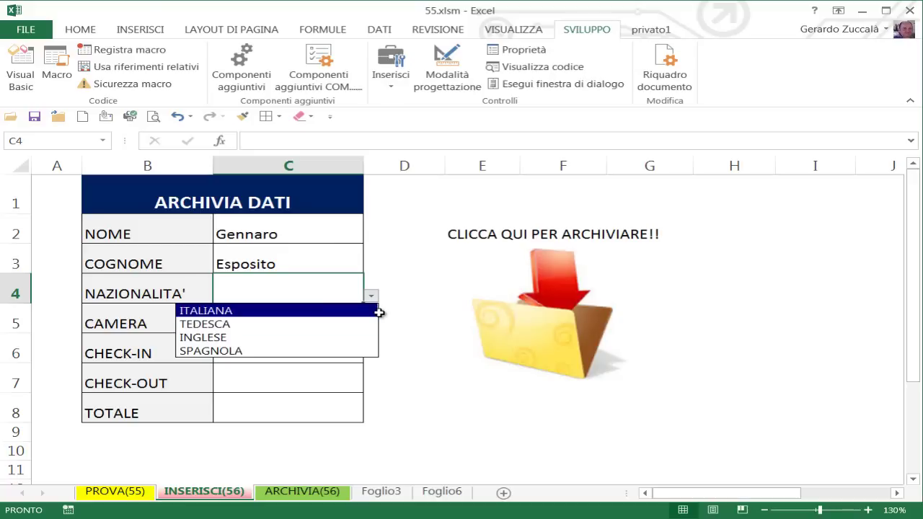
key(Return)
key(Return)
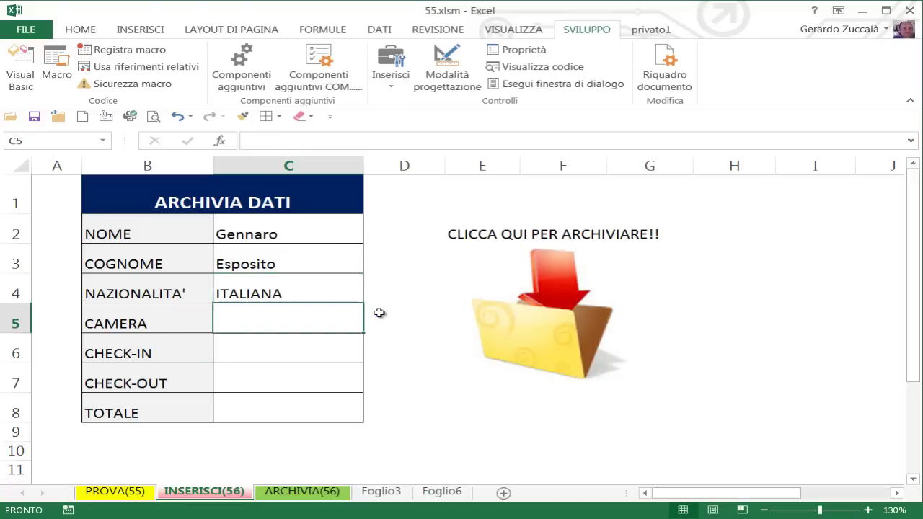
text(205)
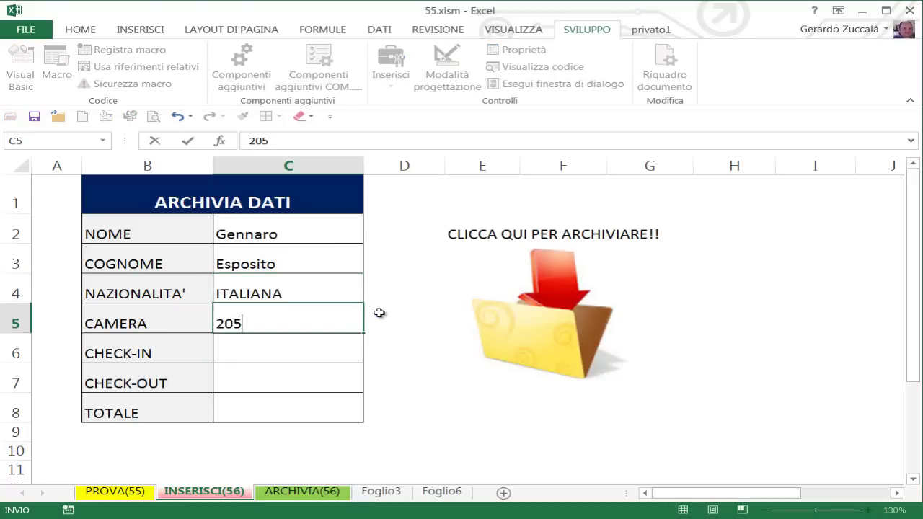
key(Return)
text(15/04)
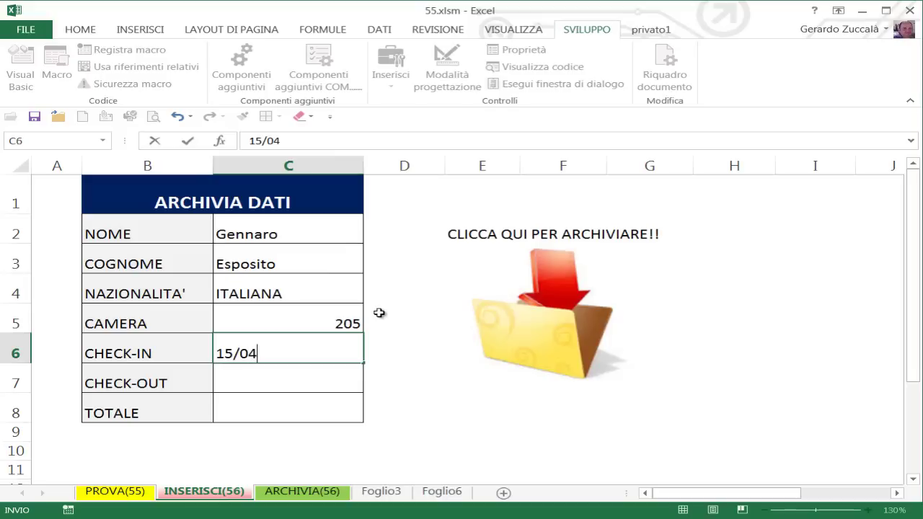
text(2016)
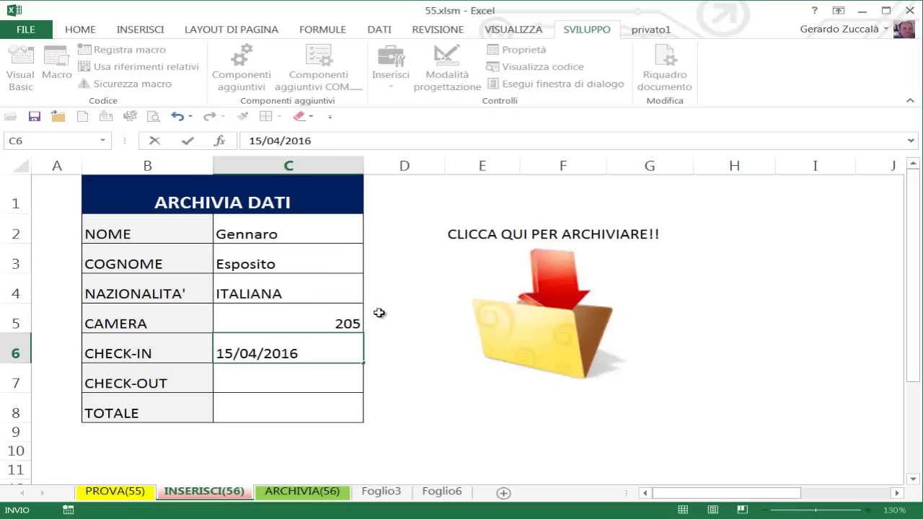
key(Return)
text(15)
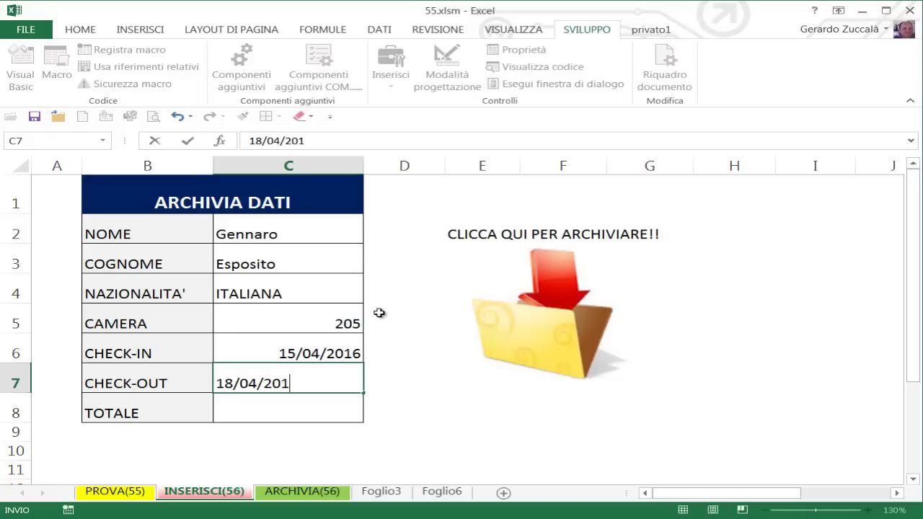
text(6)
key(Return)
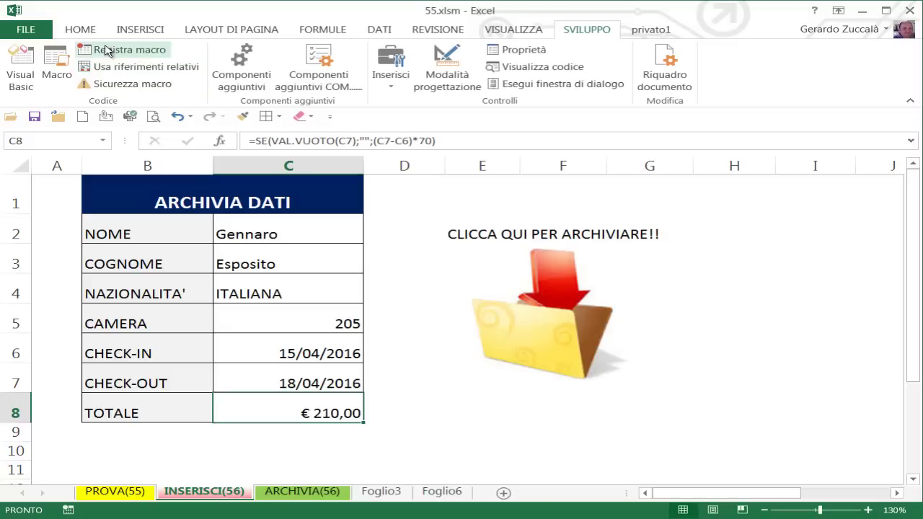
Run InviaDatiNelFoglioArchivia, confirm the room 205 guest in row 11 of ARCHIVIA(56), and return to the form.
click(59, 66)
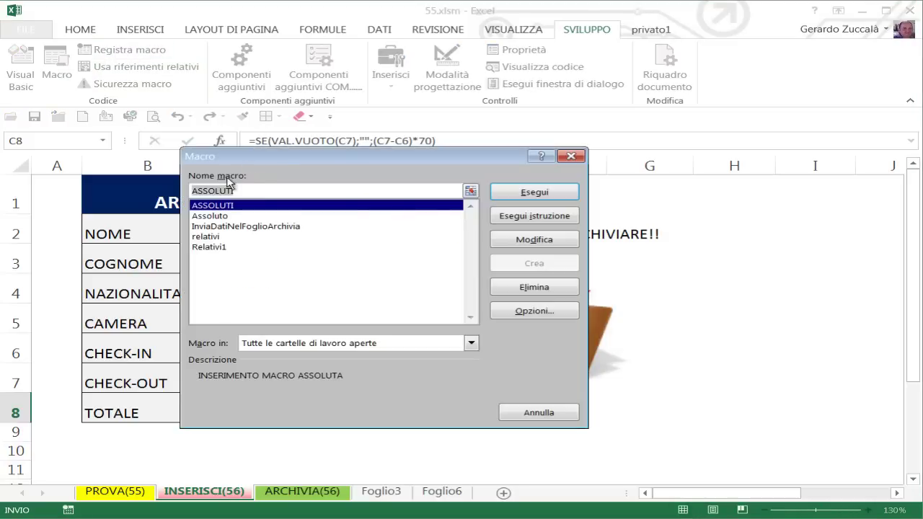
click(213, 226)
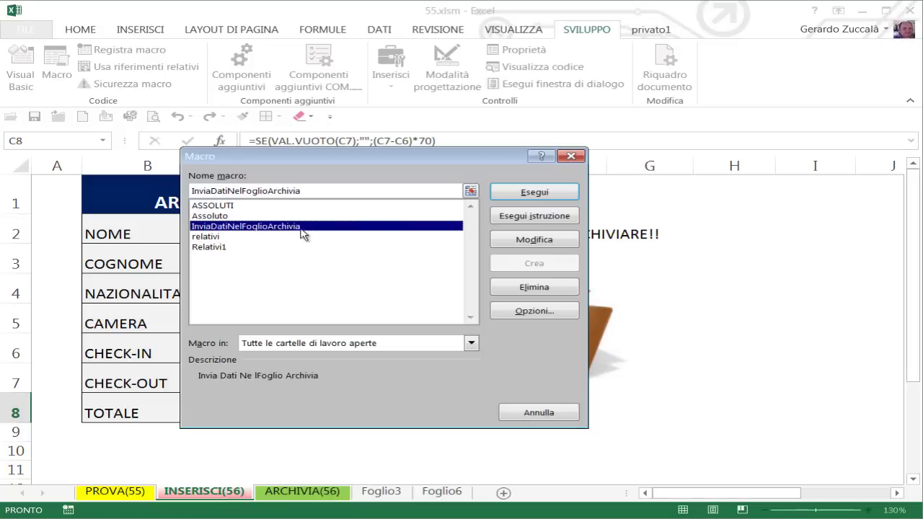
click(534, 192)
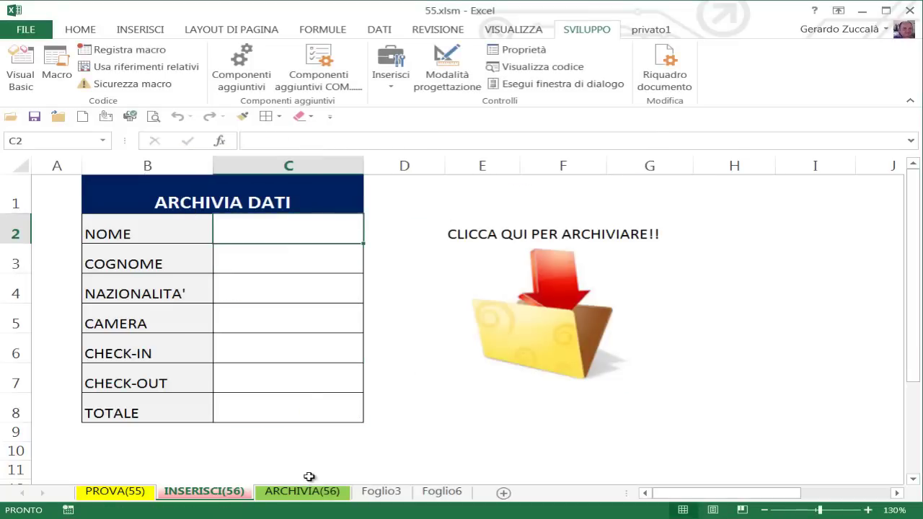
click(309, 494)
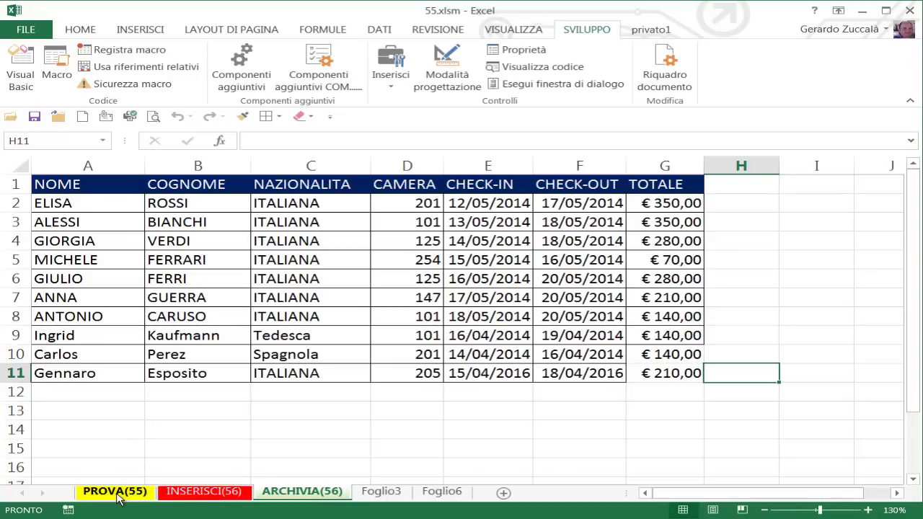
click(184, 496)
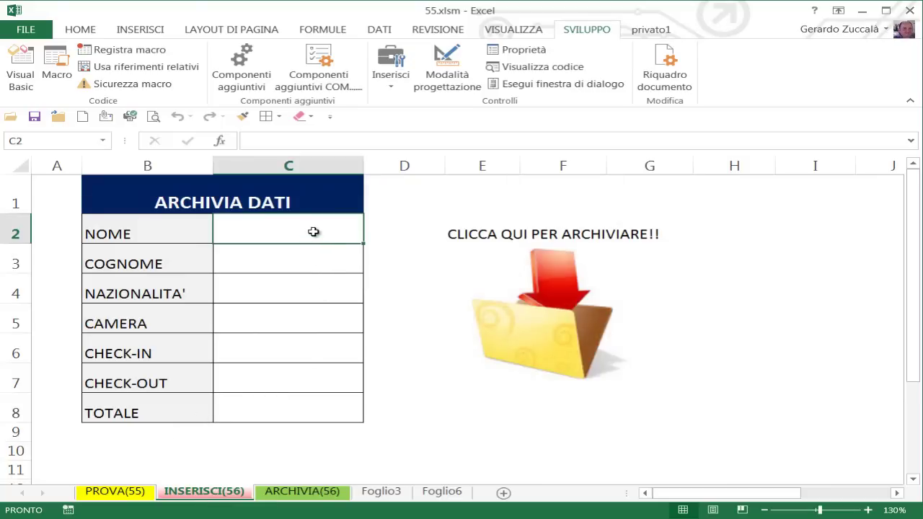
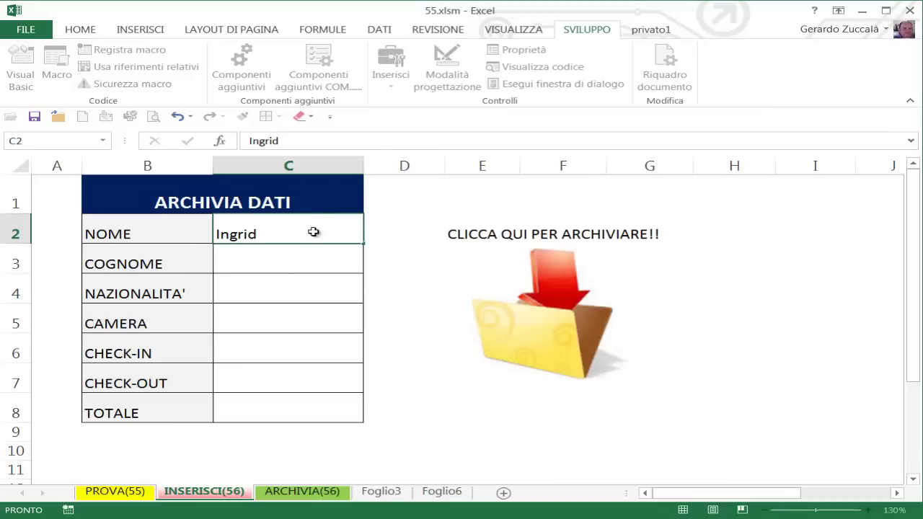
Enter the second guest's name and surname, TEDESCA, room 105, 15/04/2016–18/04/2016, fixing the year typo.
key(Return)
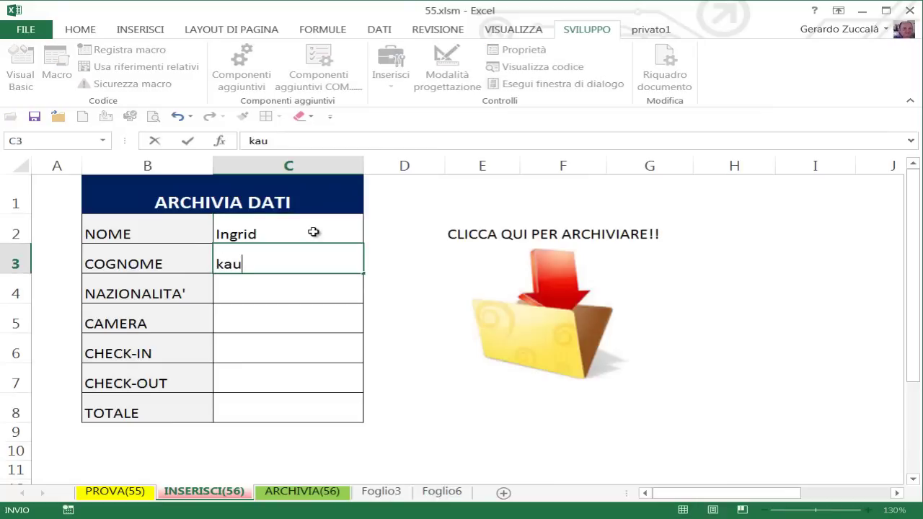
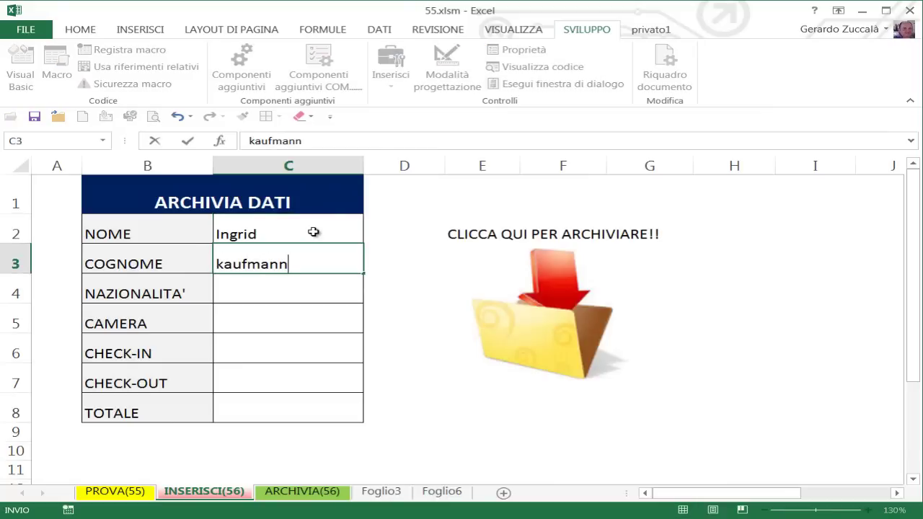
key(Return)
text(TEDESCA 105 15/04/2016 18/04/2018)
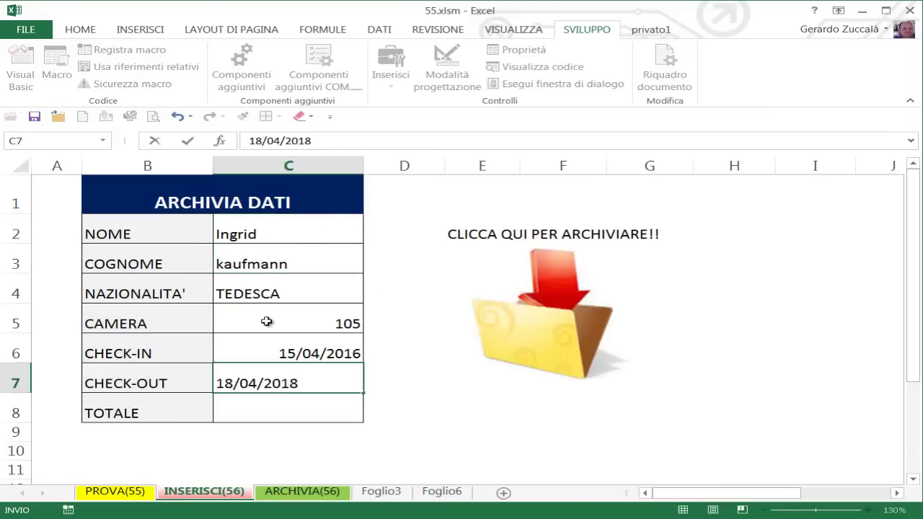
key(BackSpace)
text(6)
key(Return)
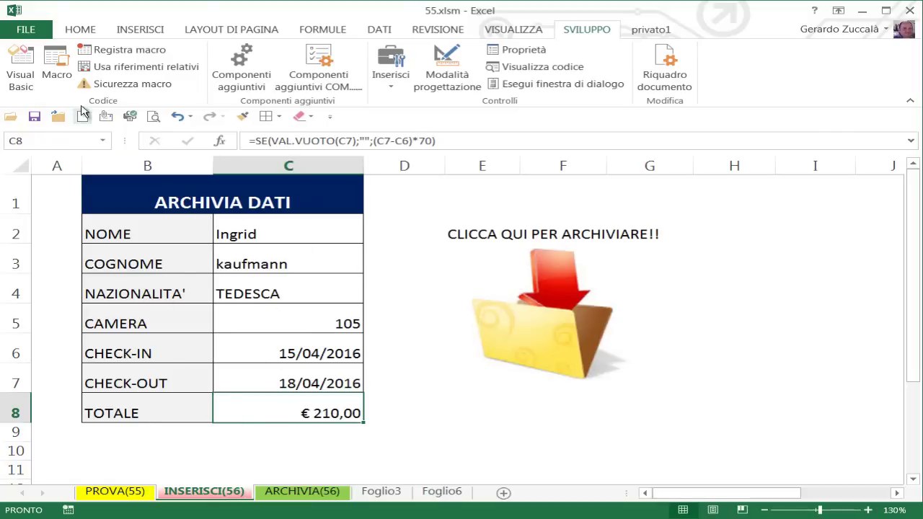
Run InviaDatiNelFoglioArchivia again, check the TEDESCA room 105 record in row 12, and return to INSERISCI(56).
click(58, 68)
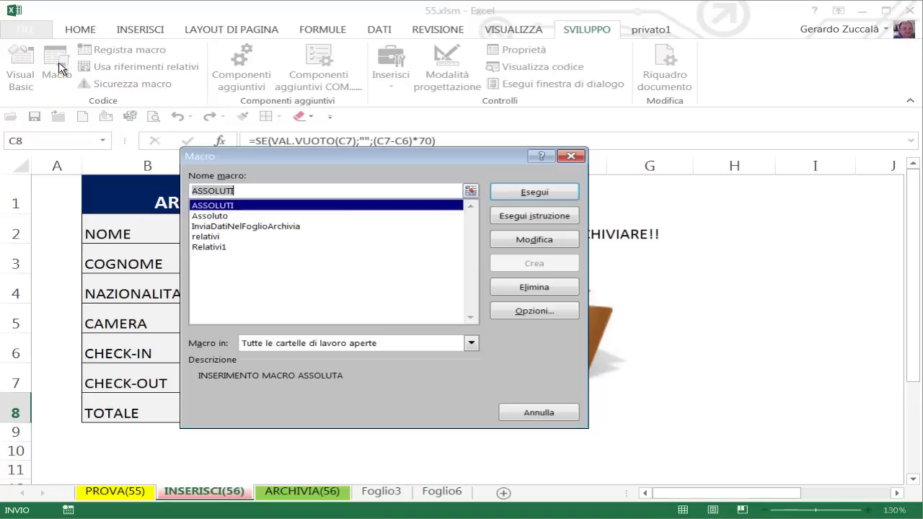
click(223, 226)
click(508, 197)
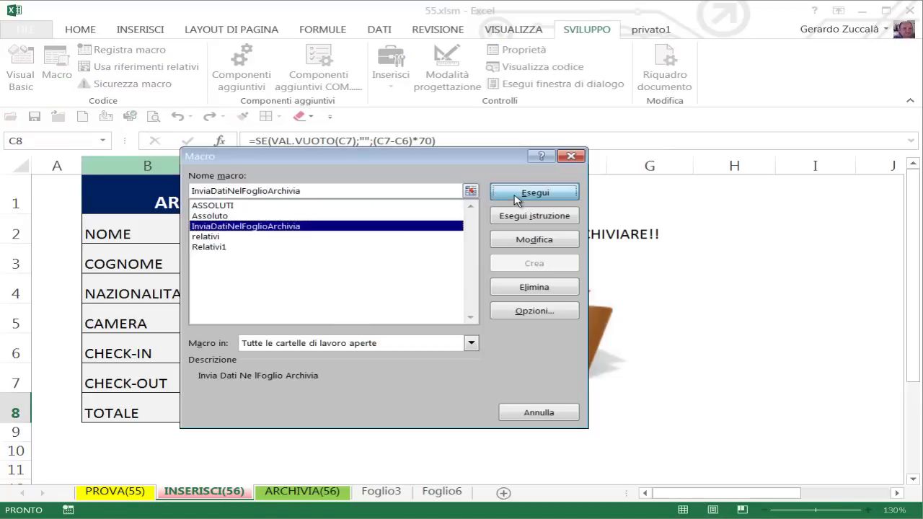
click(304, 496)
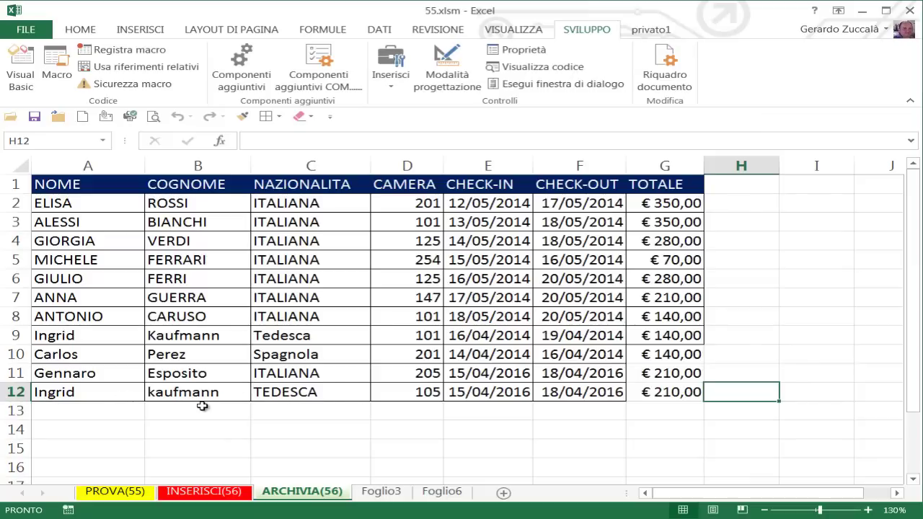
click(204, 491)
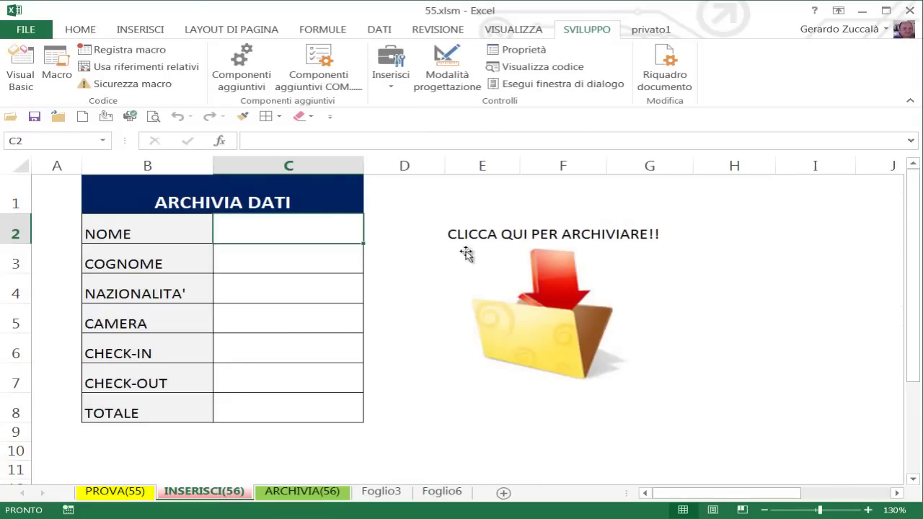
Assign the InviaDatiNelFoglioArchivia macro to the folder picture through Assegna macro.
right_click(522, 306)
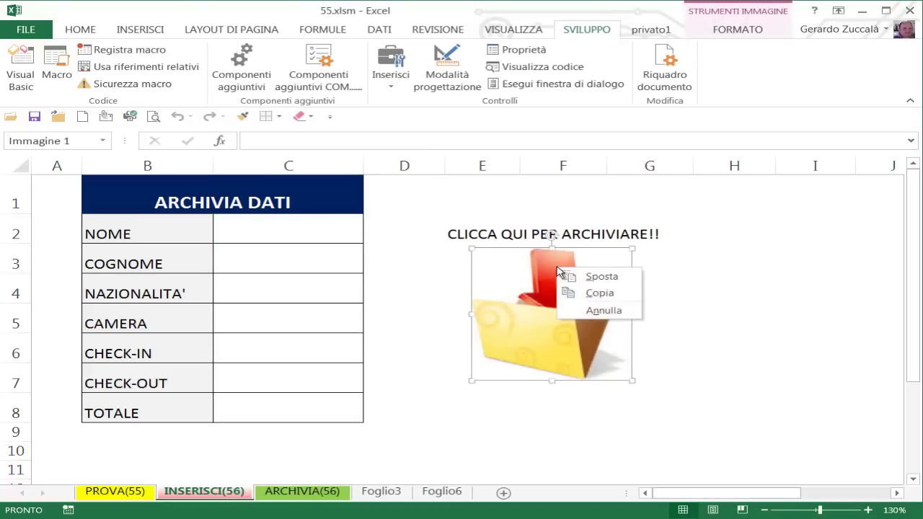
right_click(514, 267)
right_click(514, 267)
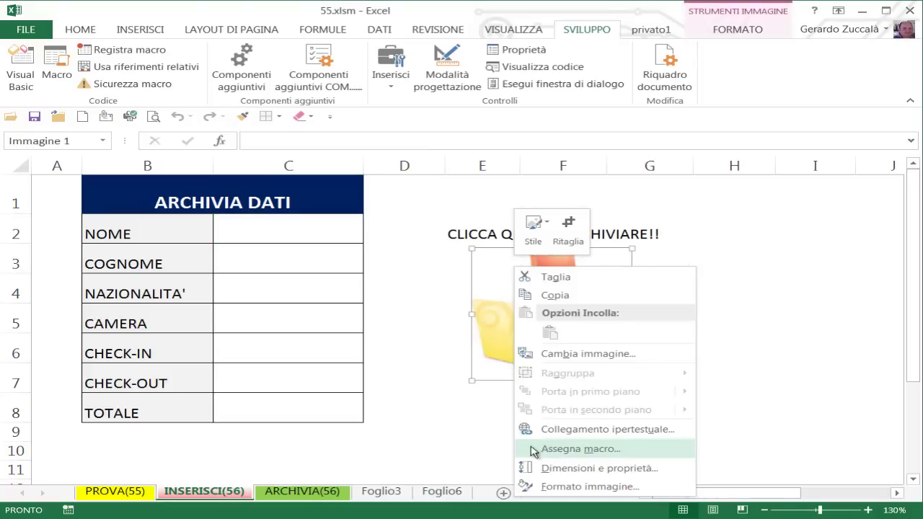
click(566, 448)
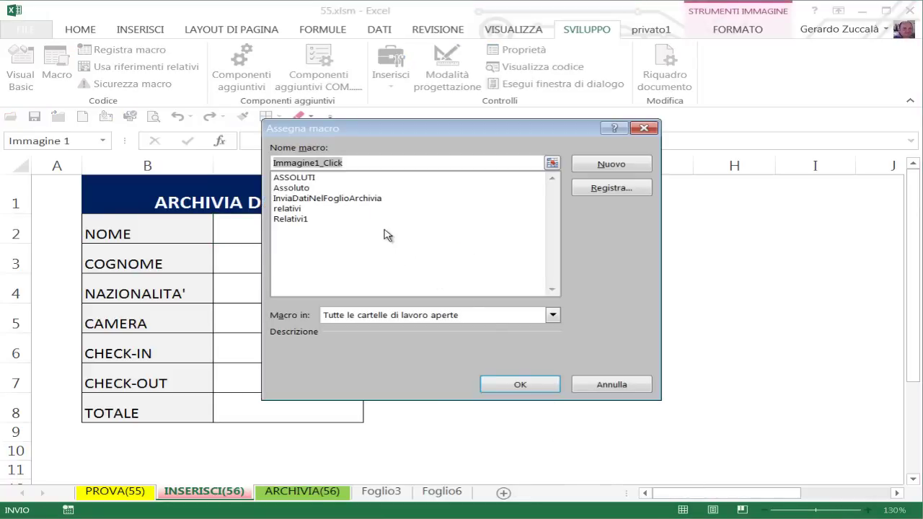
click(307, 199)
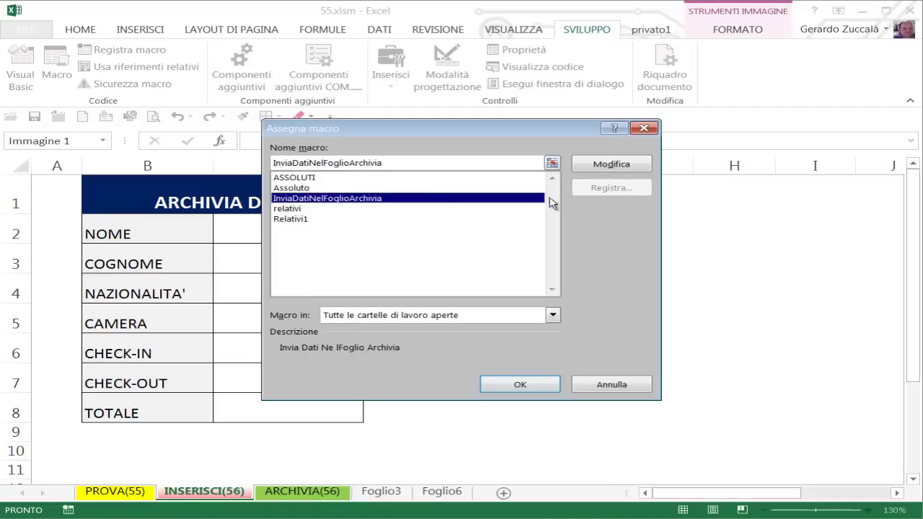
click(521, 385)
click(456, 419)
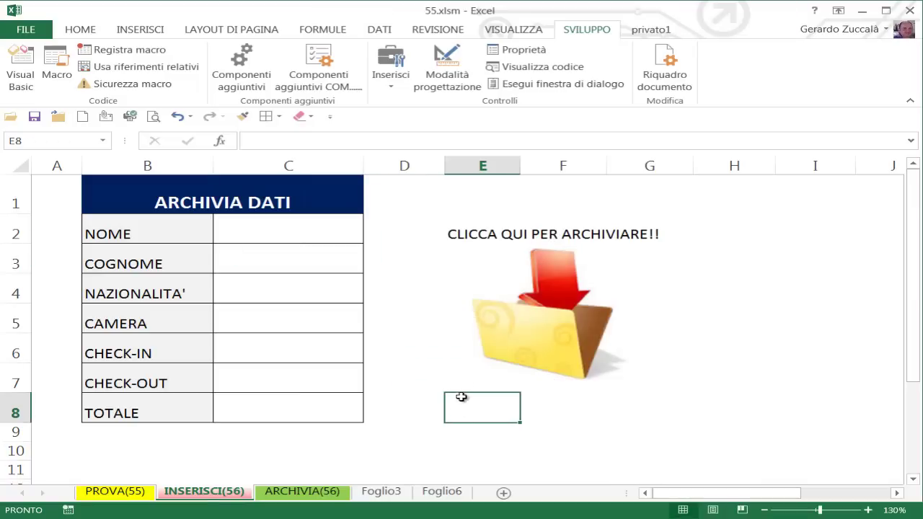
click(297, 232)
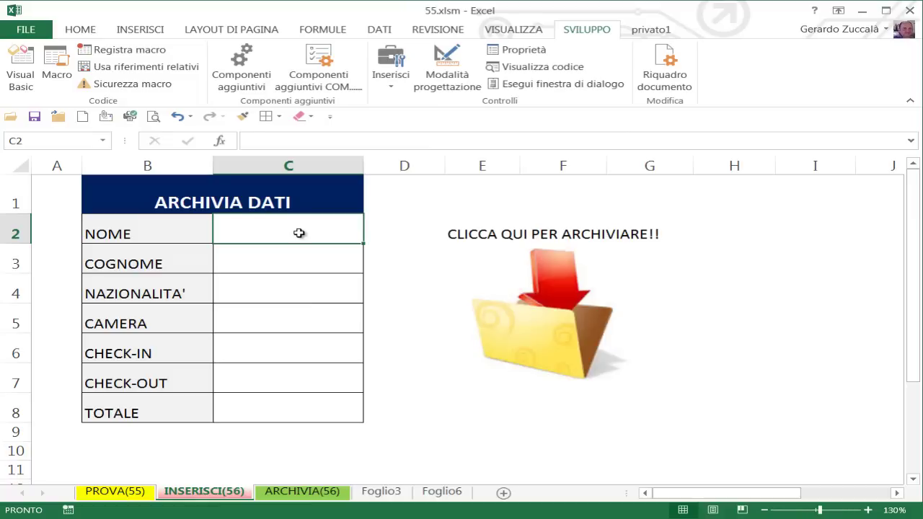
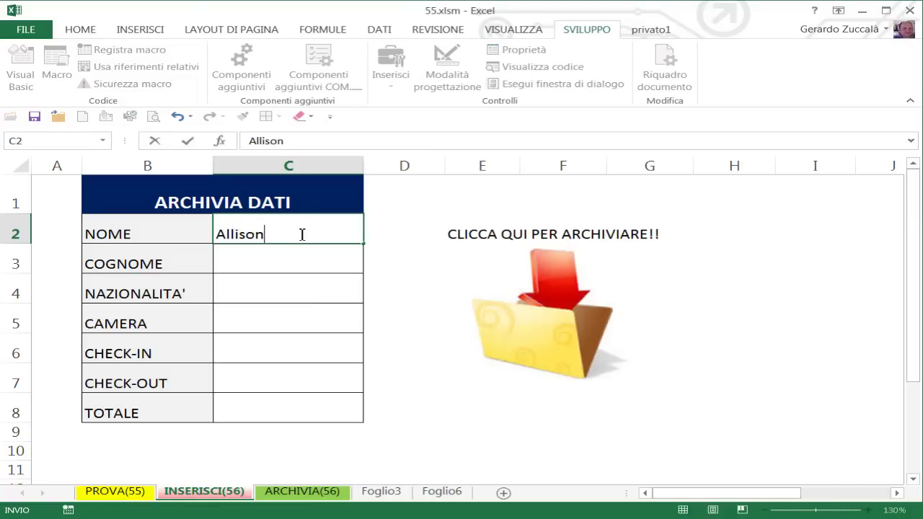
Enter the new guest's first name in C2 and surname in C3 of the ARCHIVIA DATI form.
key(Return)
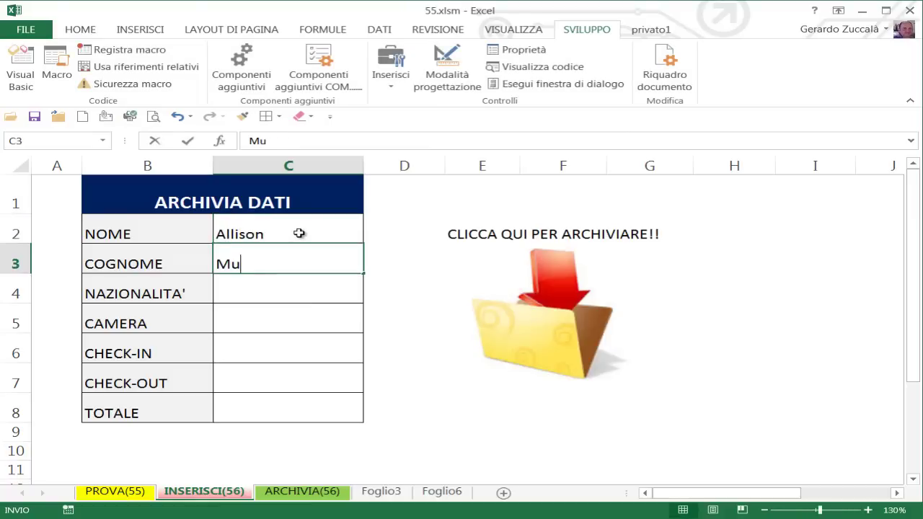
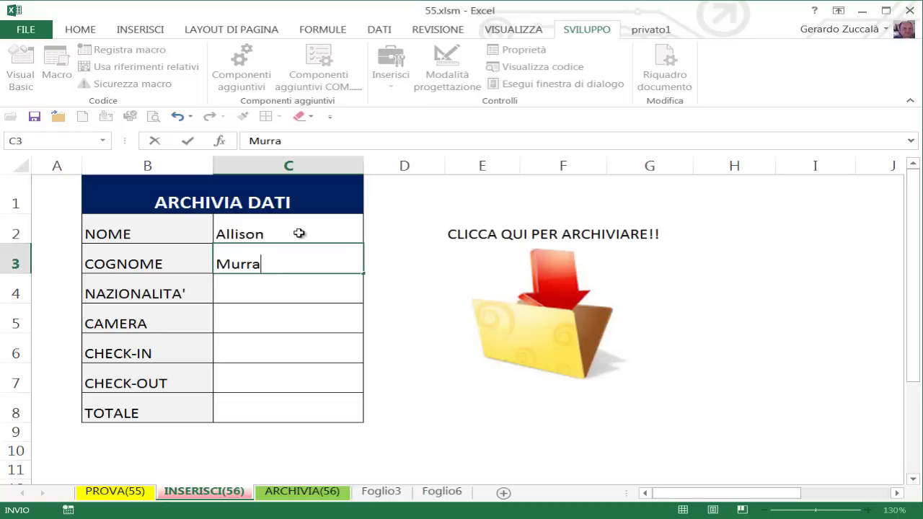
key(Return)
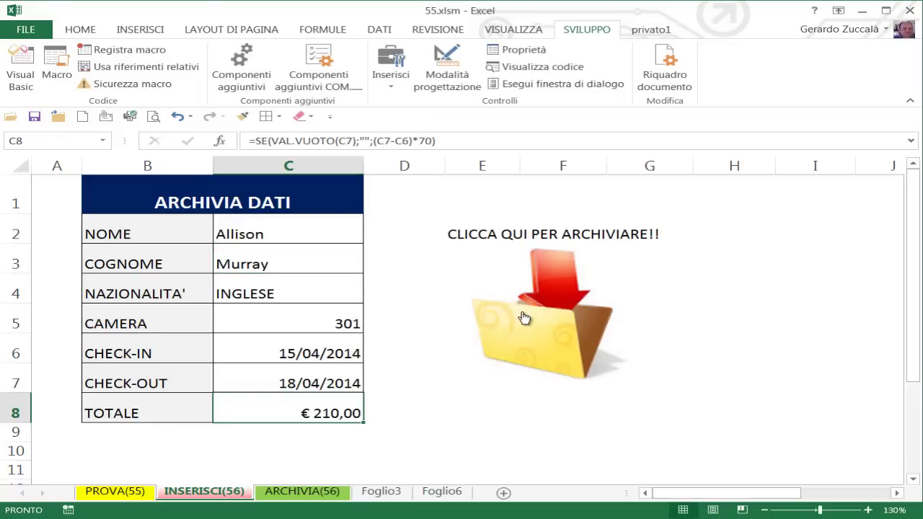
Run the folder-button macro, verify the entry landed in row 13 of ARCHIVIA(56), then return to INSERISCI(56).
click(542, 306)
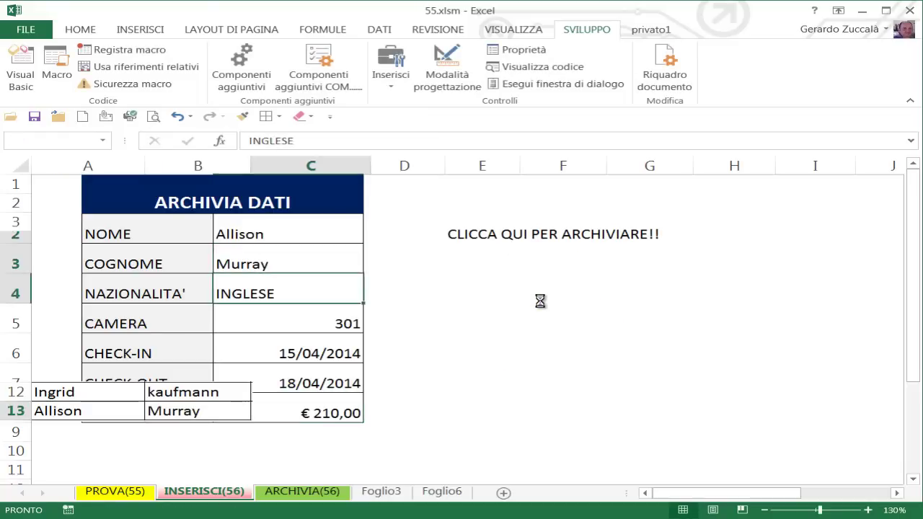
click(286, 493)
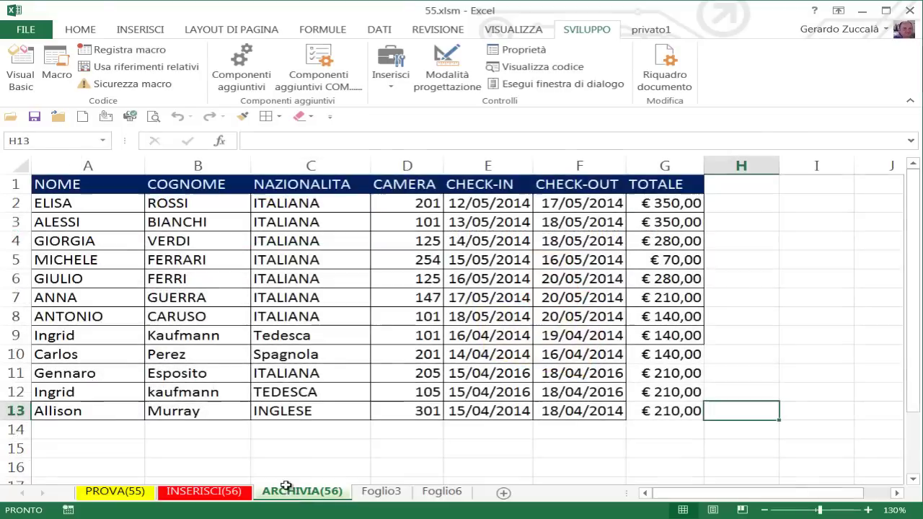
drag(77, 411, 584, 411)
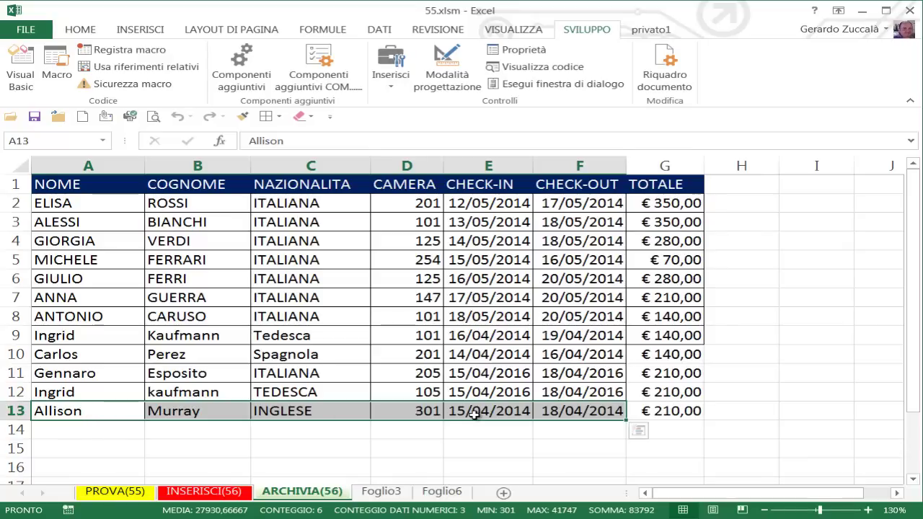
click(213, 491)
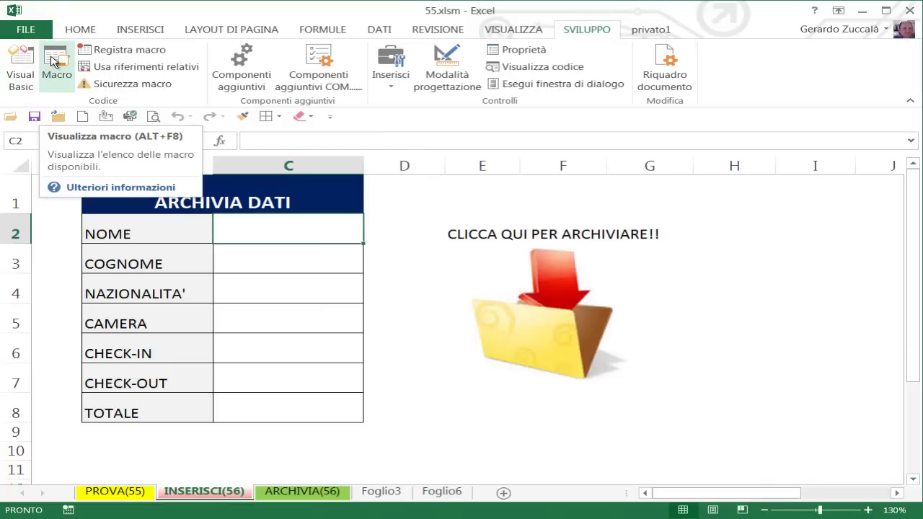
Open InviaDatiNelFoglioArchivia from the Macro list in the Visual Basic editor via Modifica.
click(53, 63)
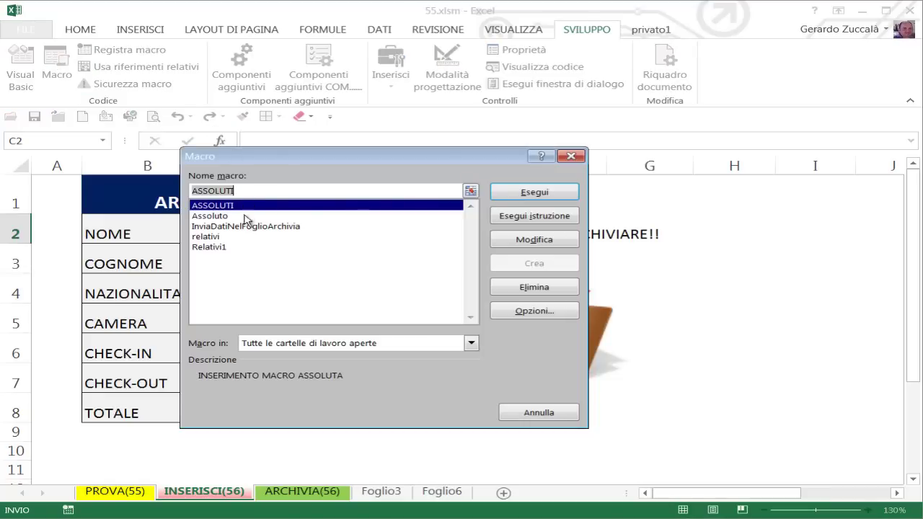
click(242, 227)
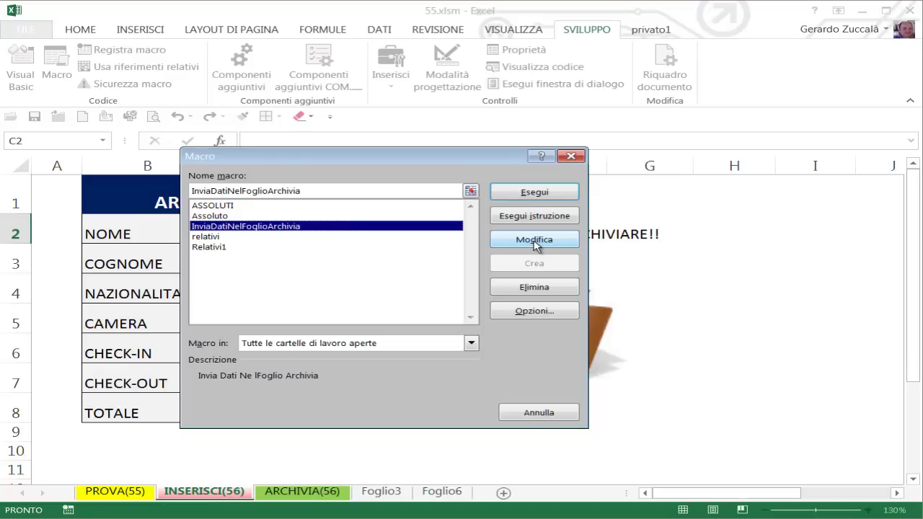
click(534, 241)
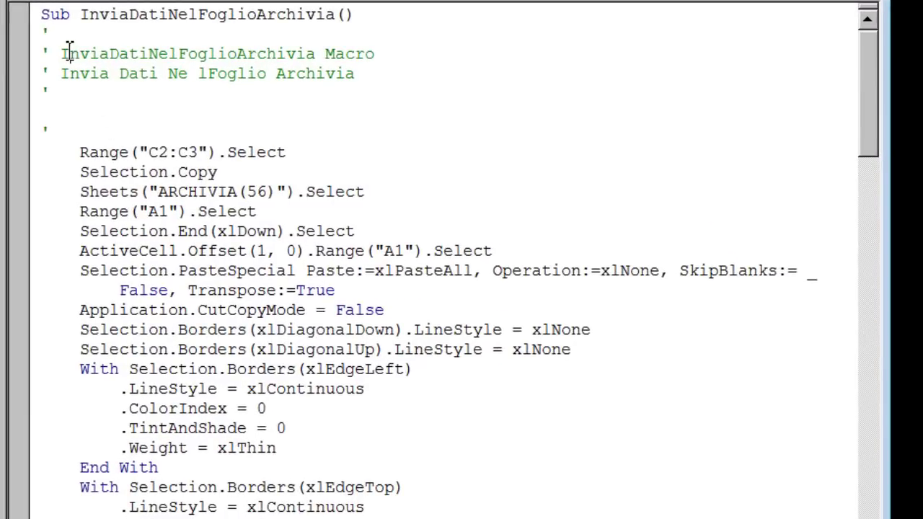
drag(63, 53, 316, 47)
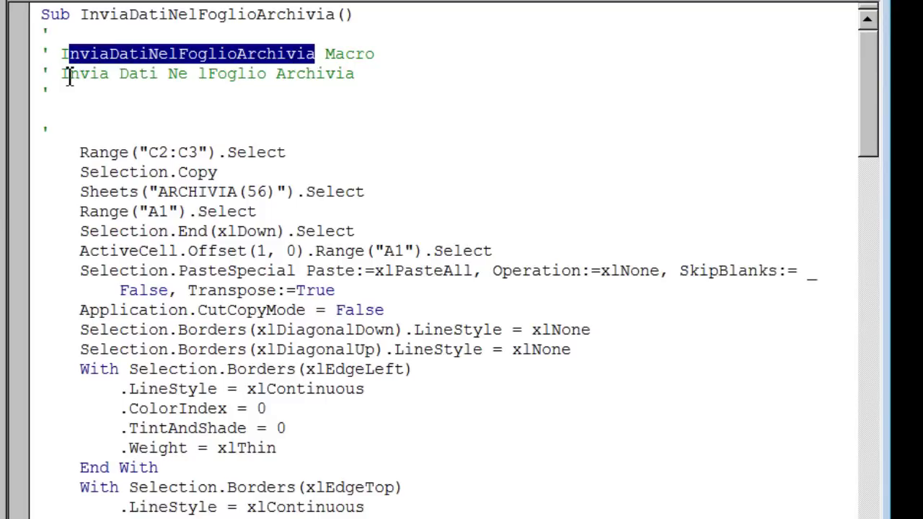
drag(62, 73, 351, 71)
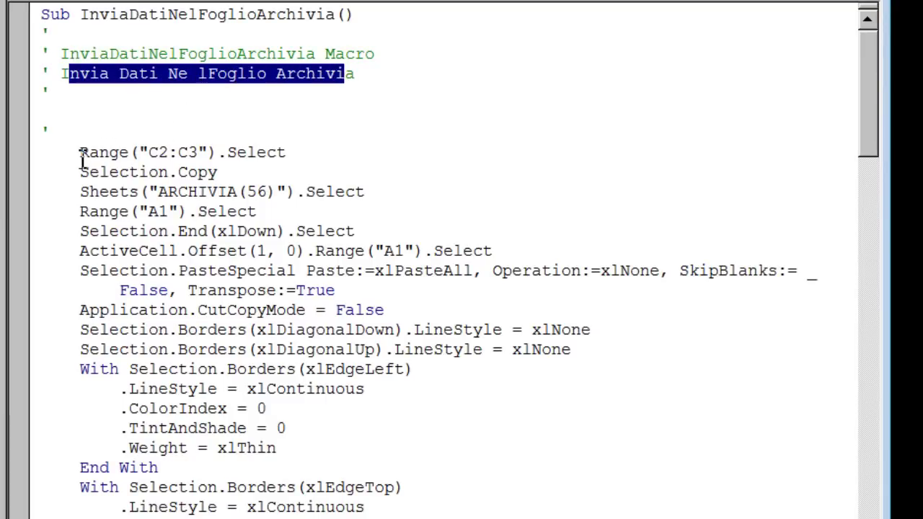
mouse_move(80, 152)
mouse_down()
mouse_move(227, 144)
mouse_move(213, 154)
mouse_up()
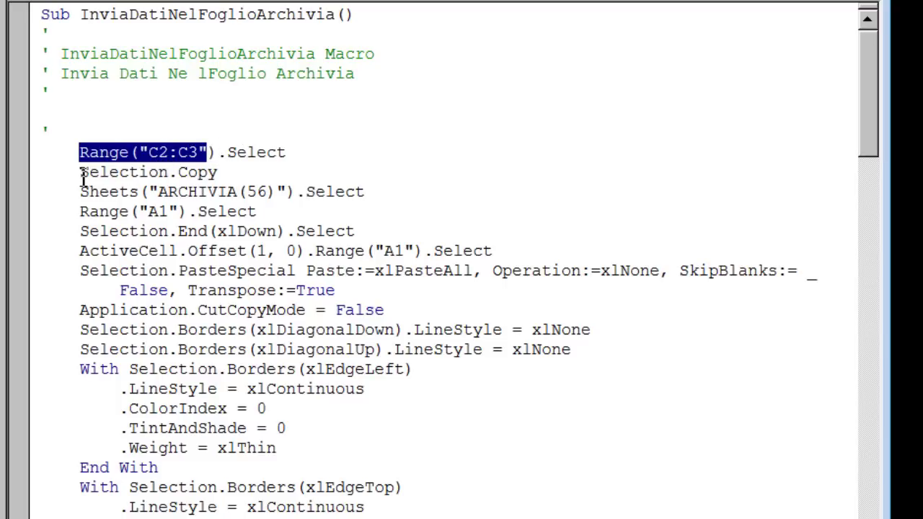
drag(80, 172, 226, 173)
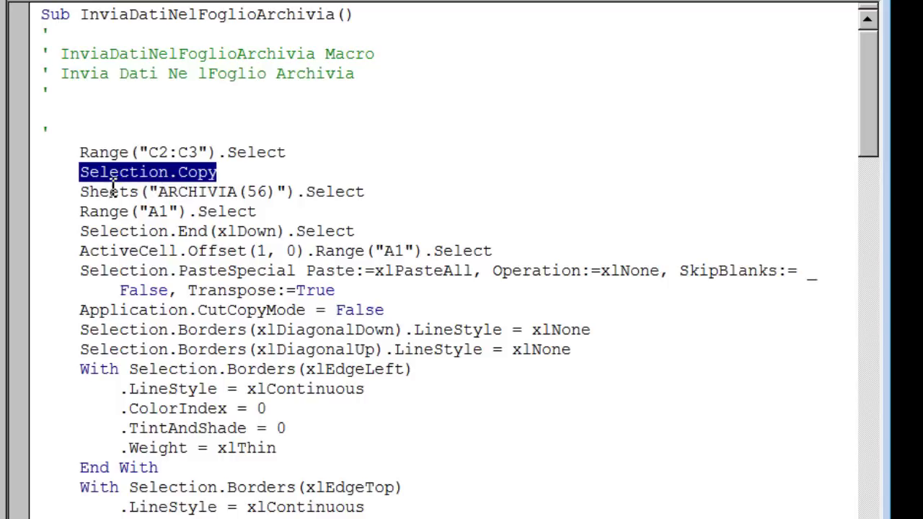
drag(80, 192, 365, 192)
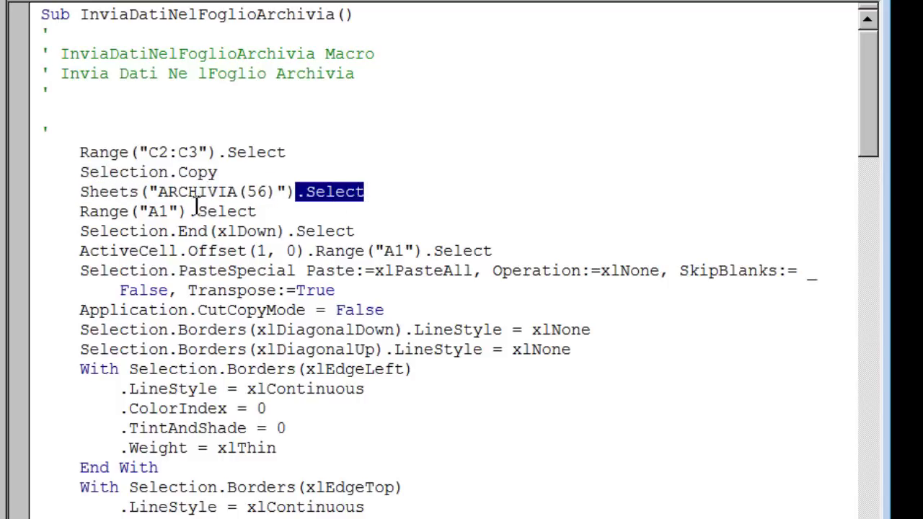
drag(80, 211, 264, 211)
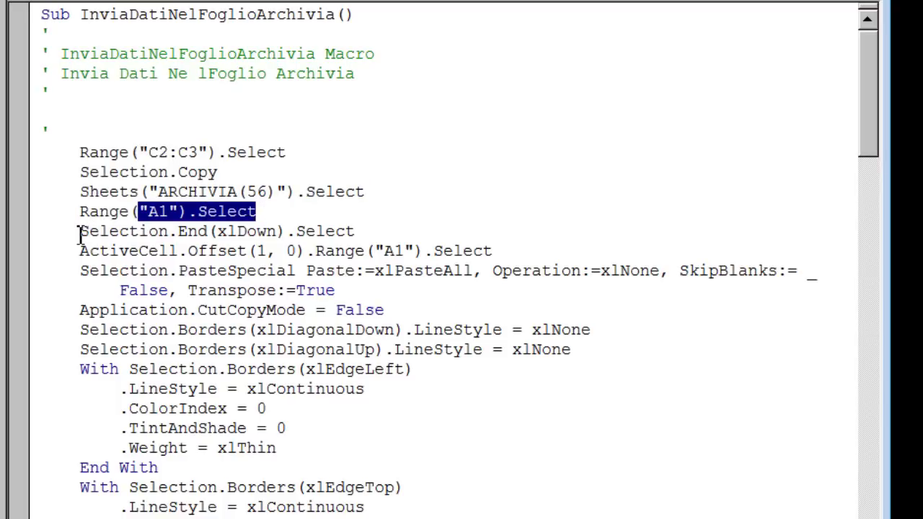
drag(80, 232, 203, 230)
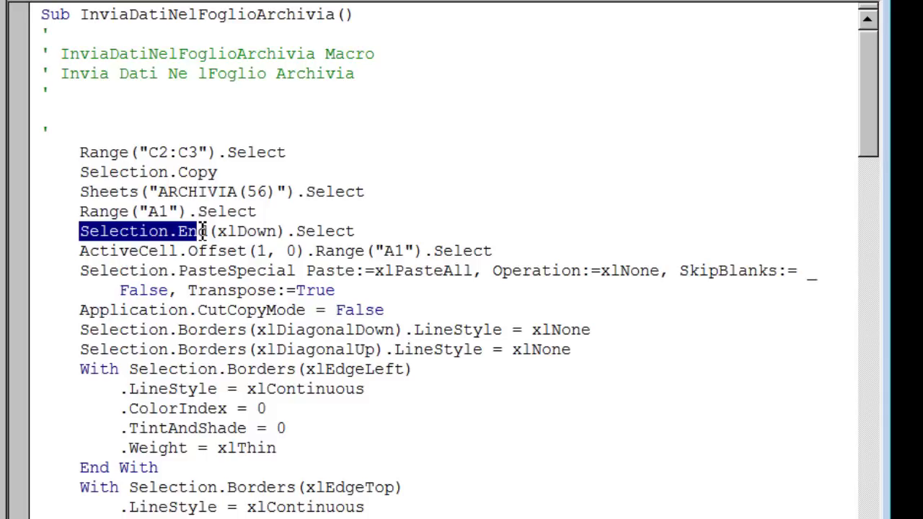
drag(203, 231, 304, 231)
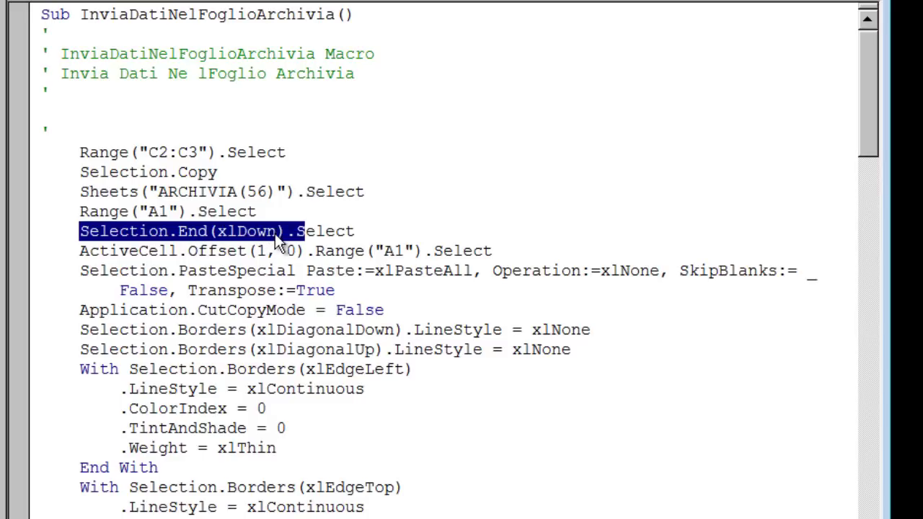
mouse_move(274, 234)
mouse_down()
mouse_move(358, 231)
mouse_move(80, 248)
mouse_move(248, 250)
mouse_up()
click(79, 253)
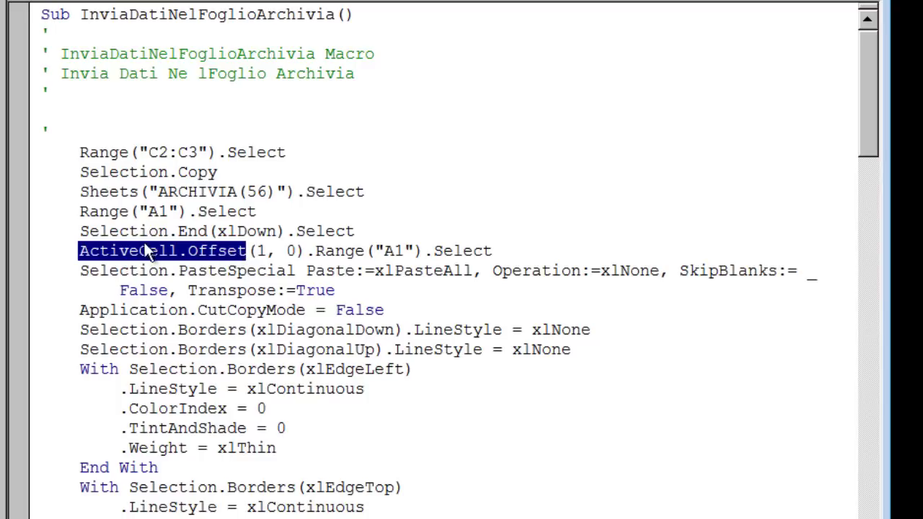
double_click(262, 250)
drag(276, 250, 286, 250)
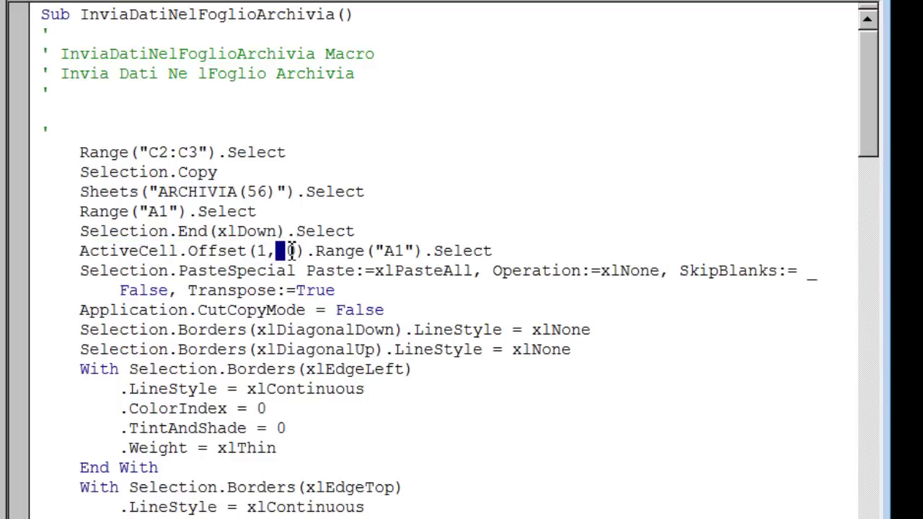
double_click(261, 250)
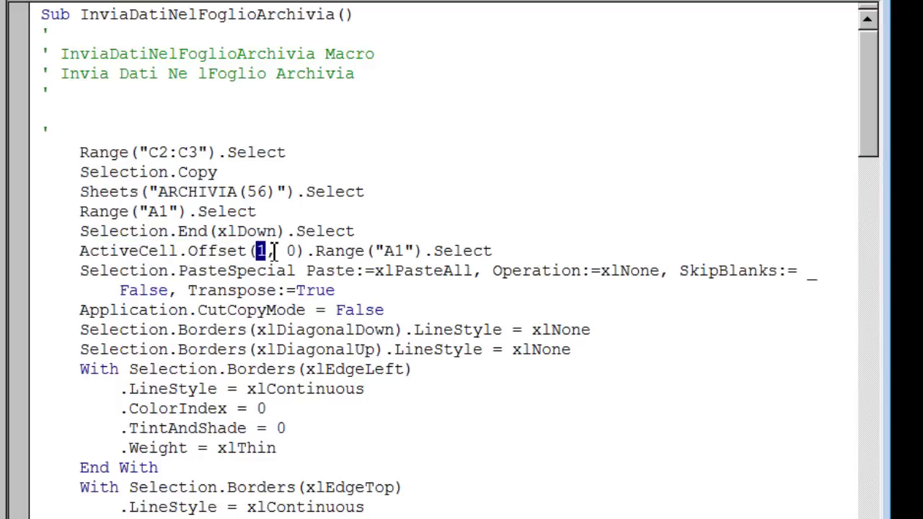
drag(276, 251, 298, 252)
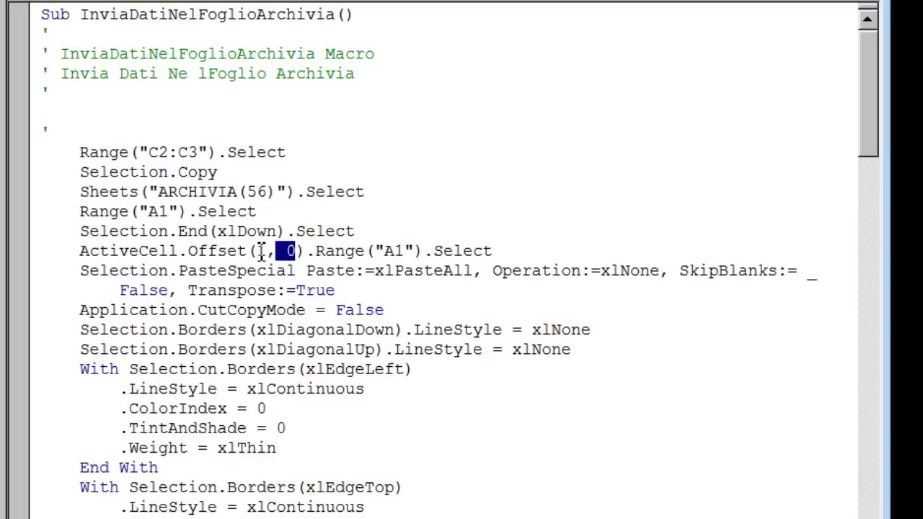
double_click(264, 250)
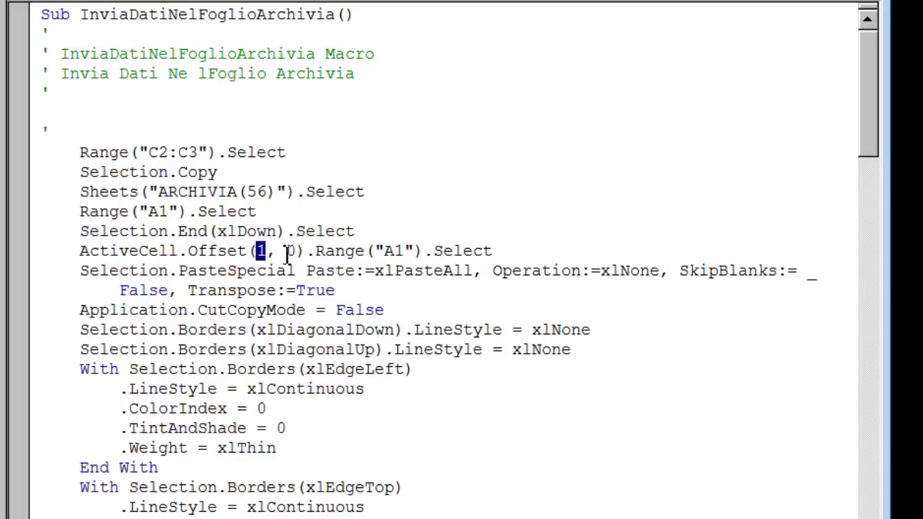
drag(287, 252, 301, 251)
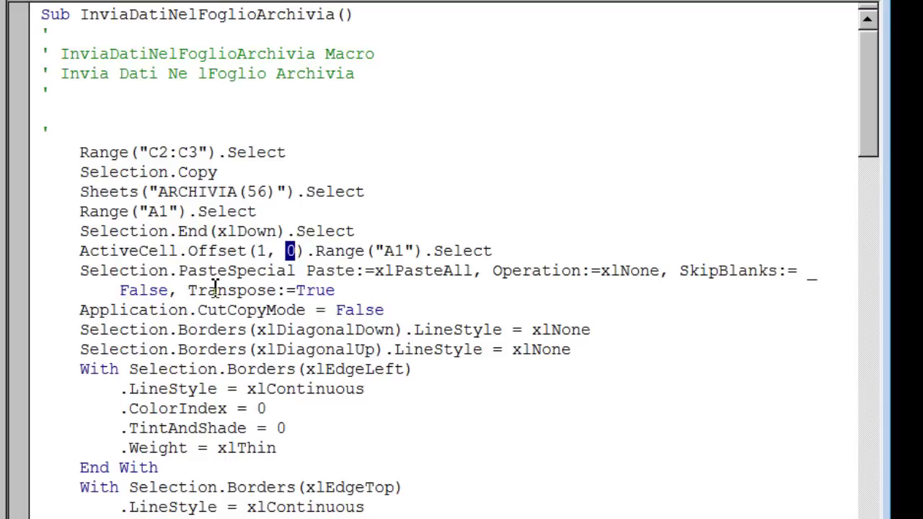
drag(188, 290, 257, 290)
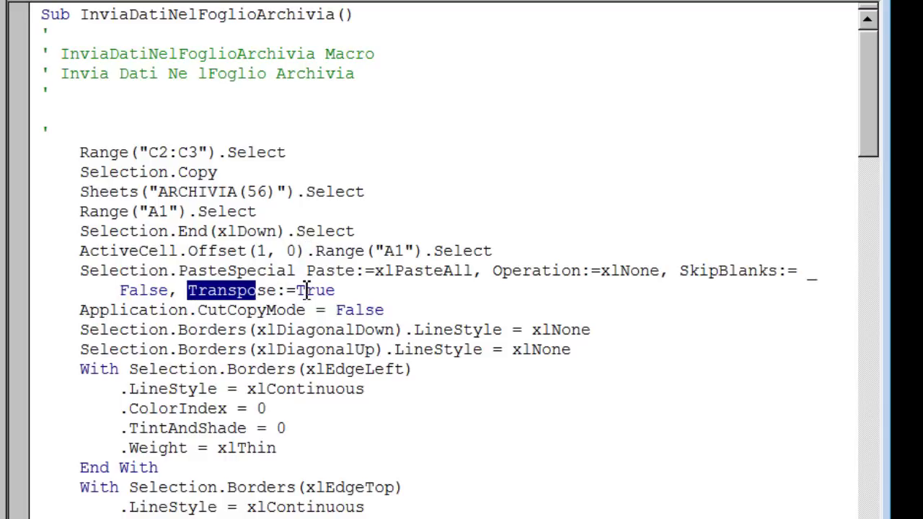
scroll(144, 314, down, 2)
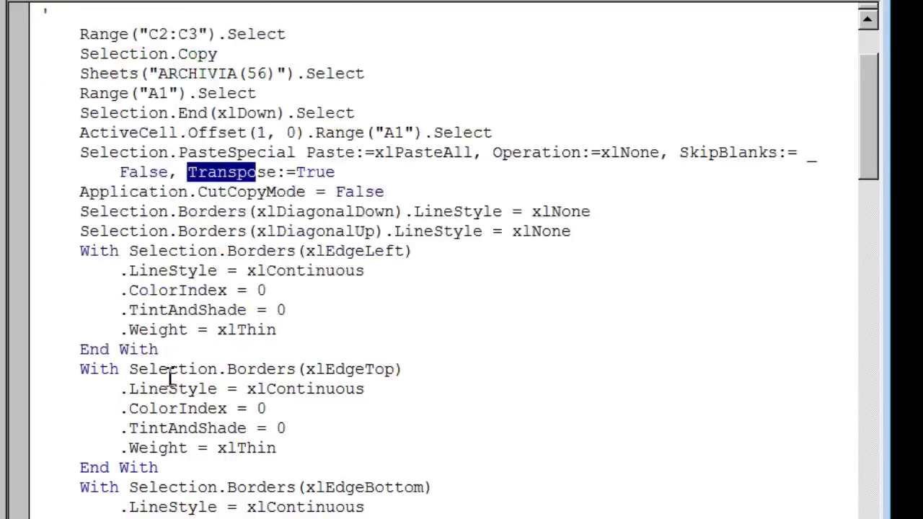
scroll(157, 360, down, 1)
scroll(157, 289, down, 2)
scroll(157, 277, down, 2)
scroll(156, 268, down, 1)
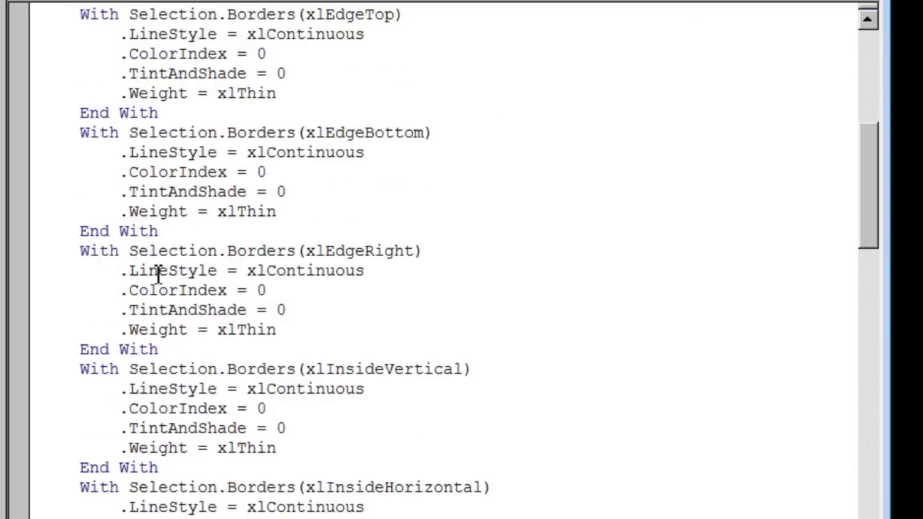
scroll(155, 267, down, 3)
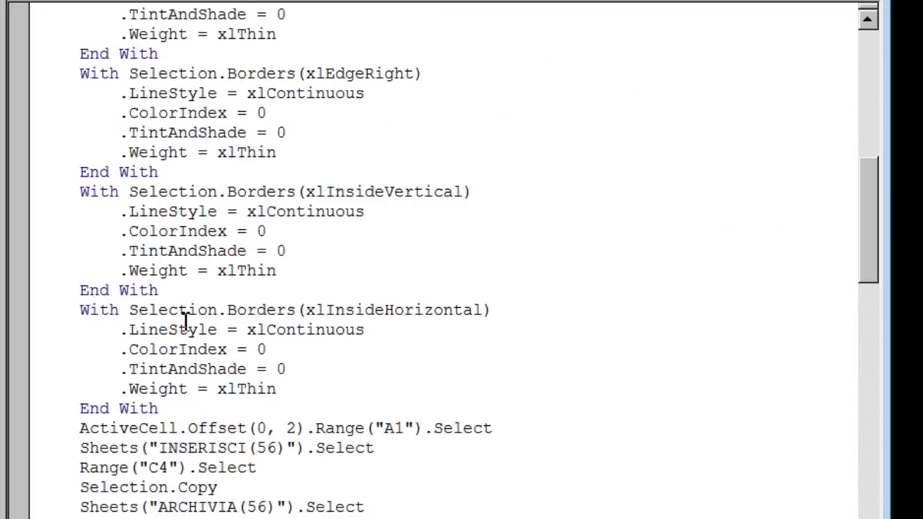
scroll(175, 338, down, 1)
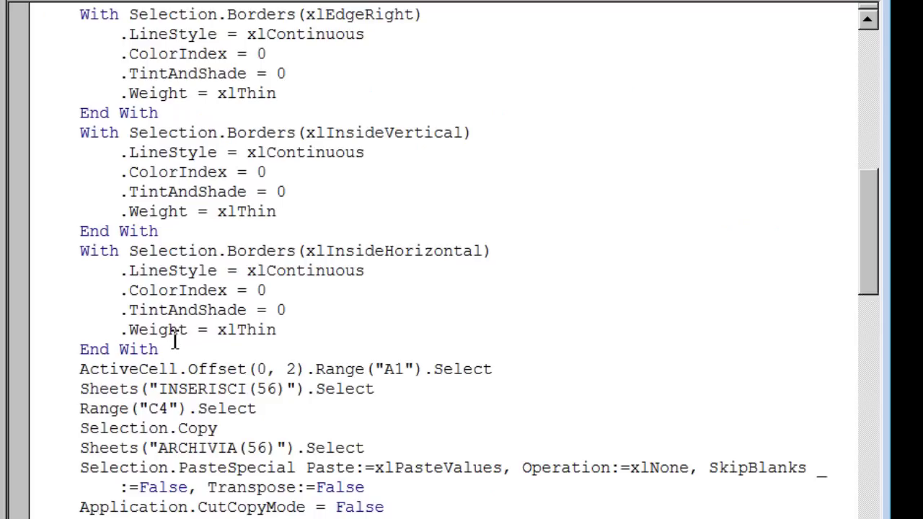
scroll(175, 337, down, 2)
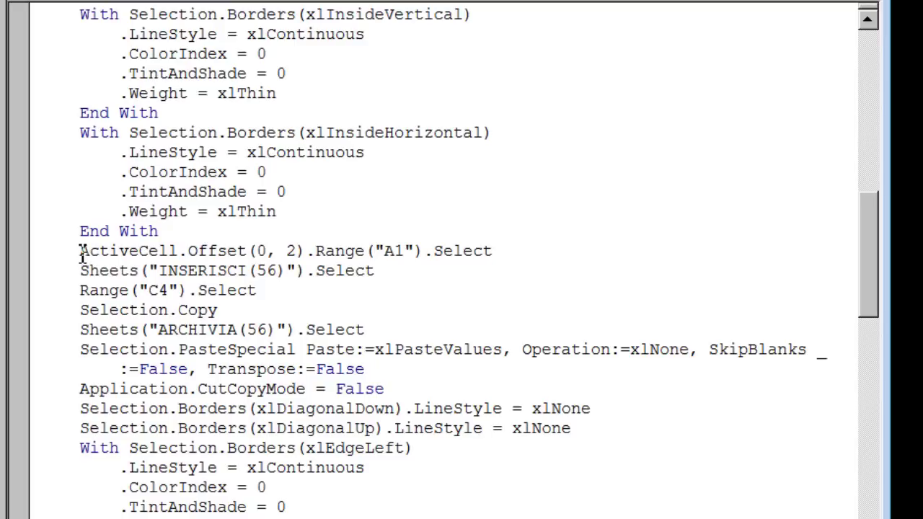
drag(79, 251, 321, 254)
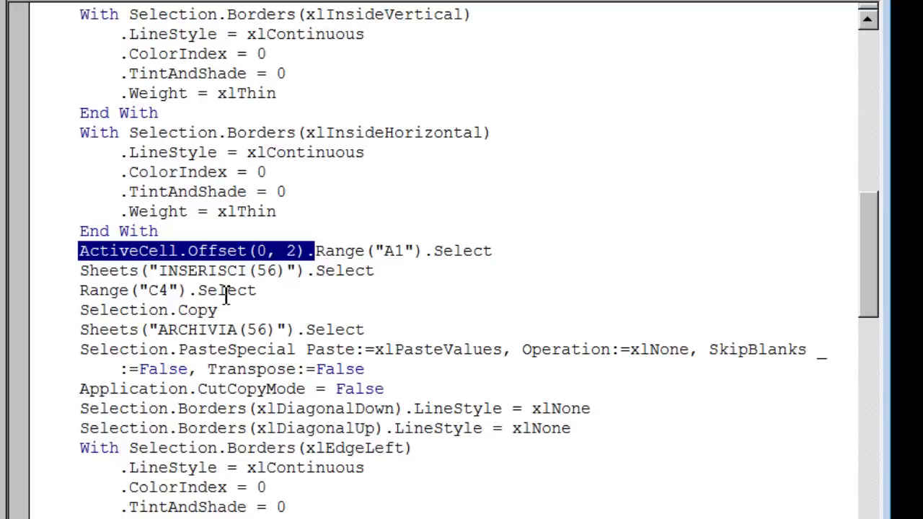
drag(80, 270, 398, 276)
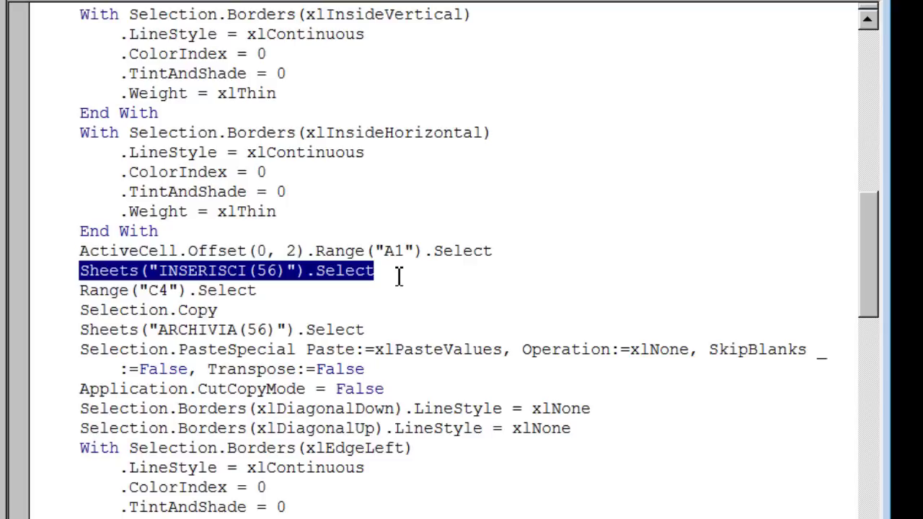
drag(149, 290, 235, 308)
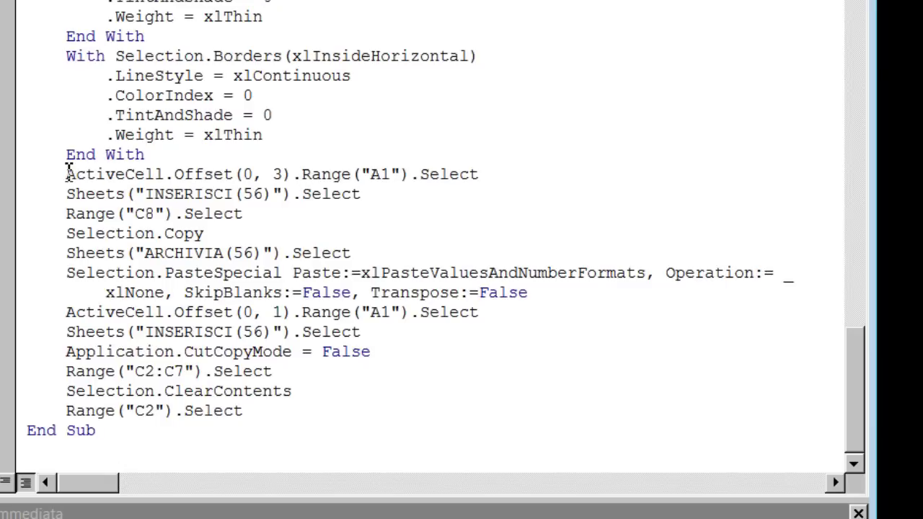
drag(67, 174, 232, 174)
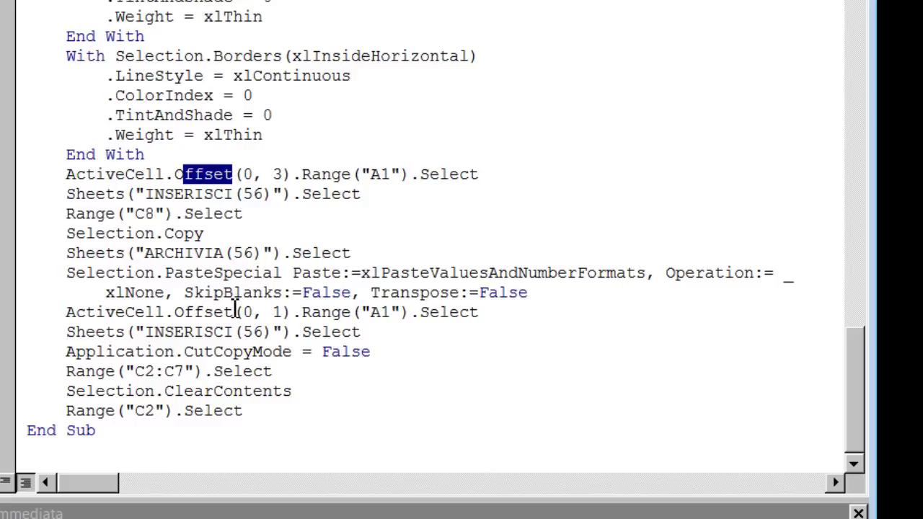
drag(66, 312, 299, 311)
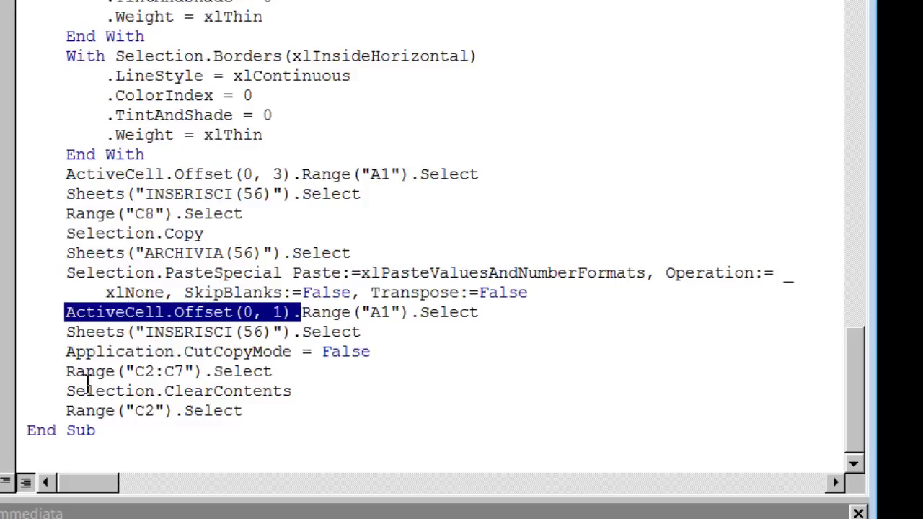
drag(66, 370, 115, 371)
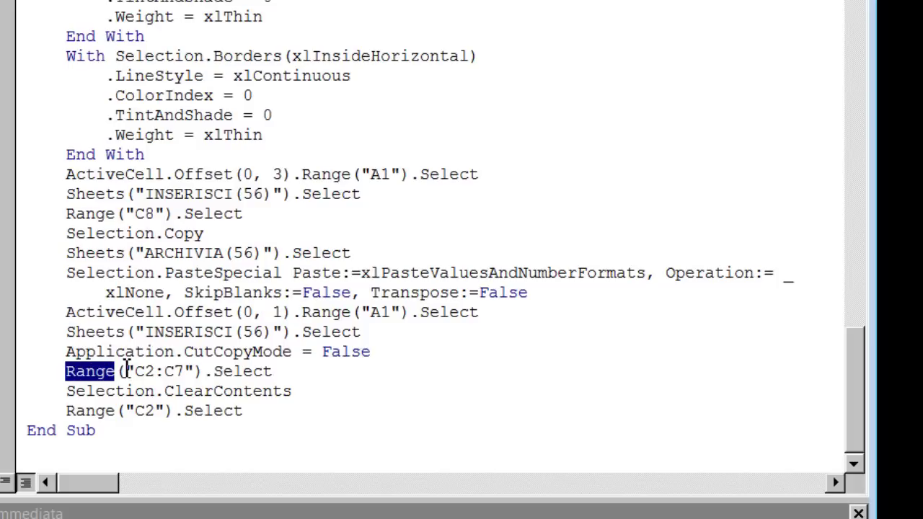
drag(115, 370, 189, 371)
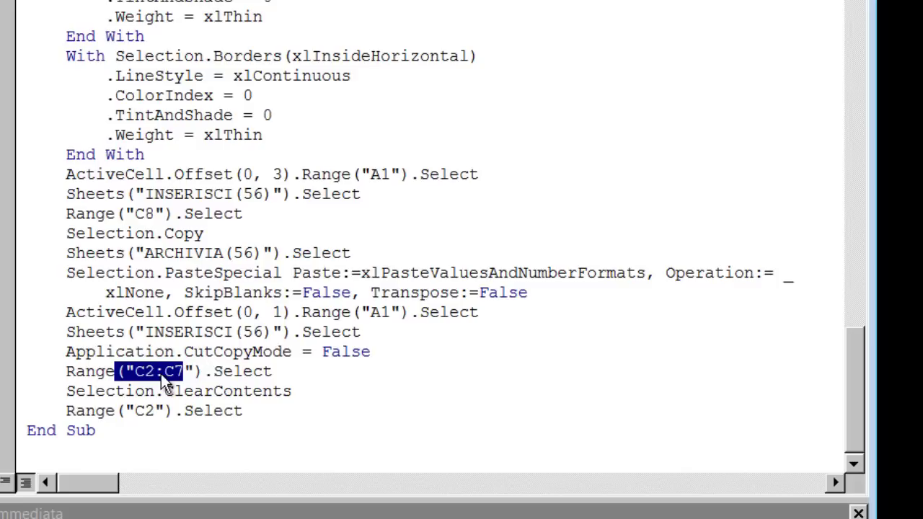
click(164, 375)
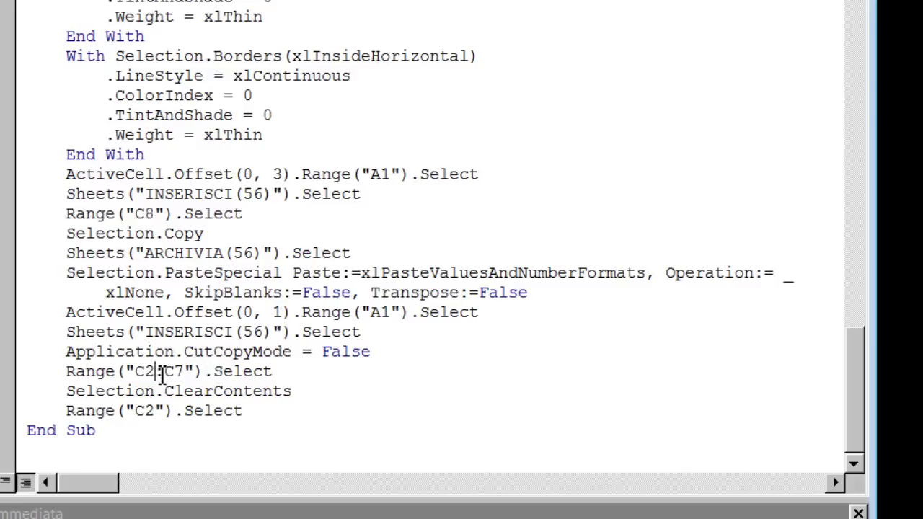
drag(163, 373, 154, 373)
drag(164, 391, 309, 391)
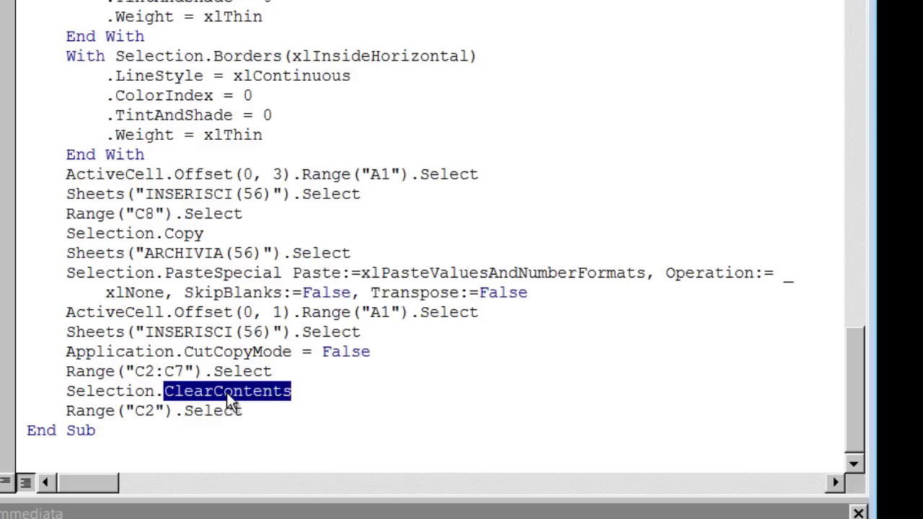
double_click(72, 410)
drag(127, 410, 256, 409)
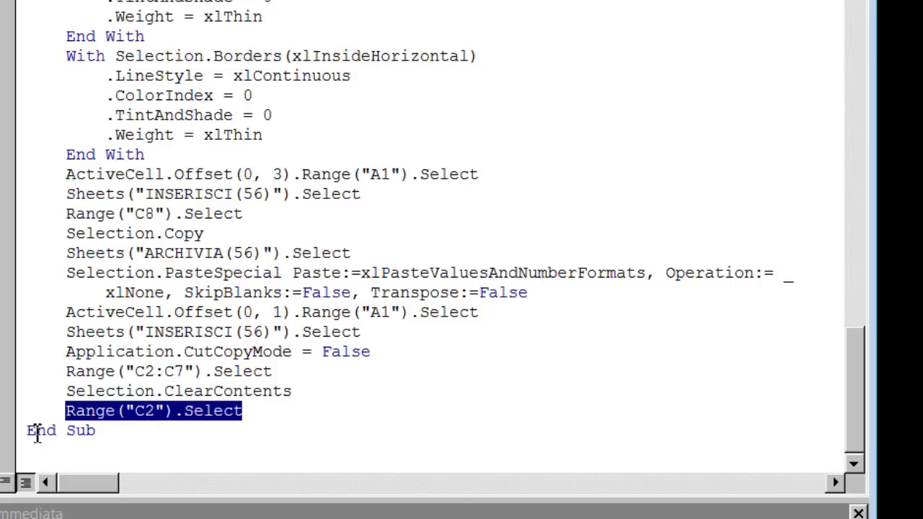
drag(31, 430, 115, 432)
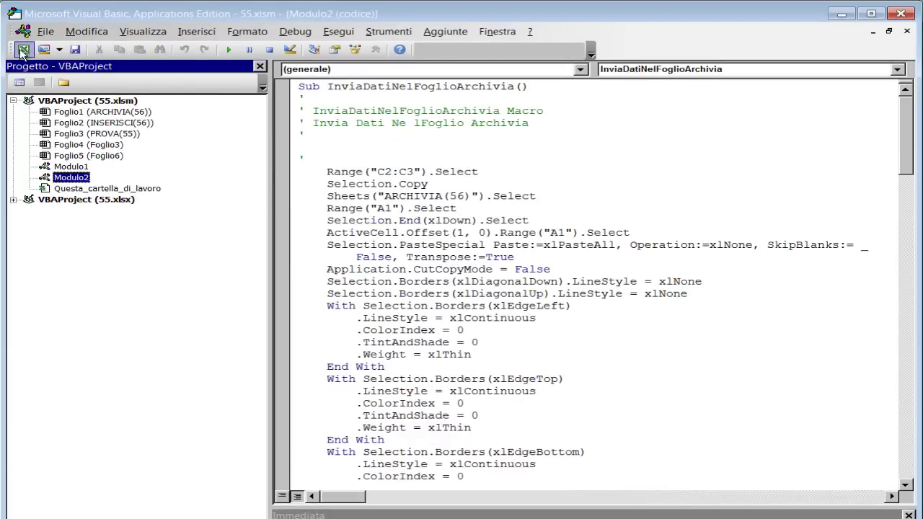
Back in the workbook, enter the guest's first name in C2 and surname in C3.
click(23, 50)
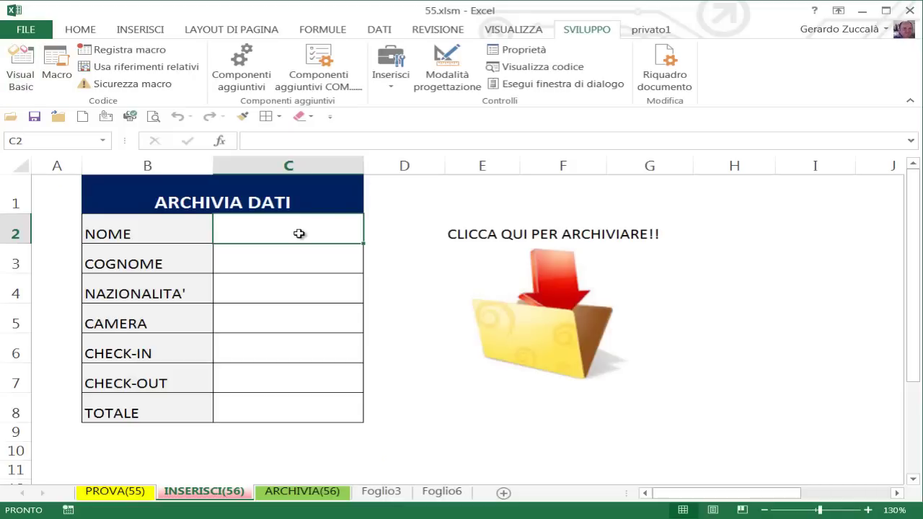
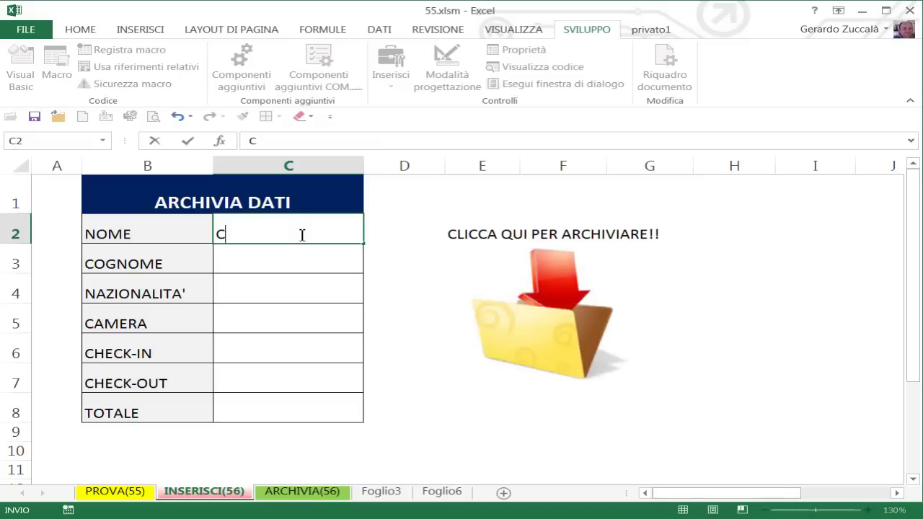
key(Return)
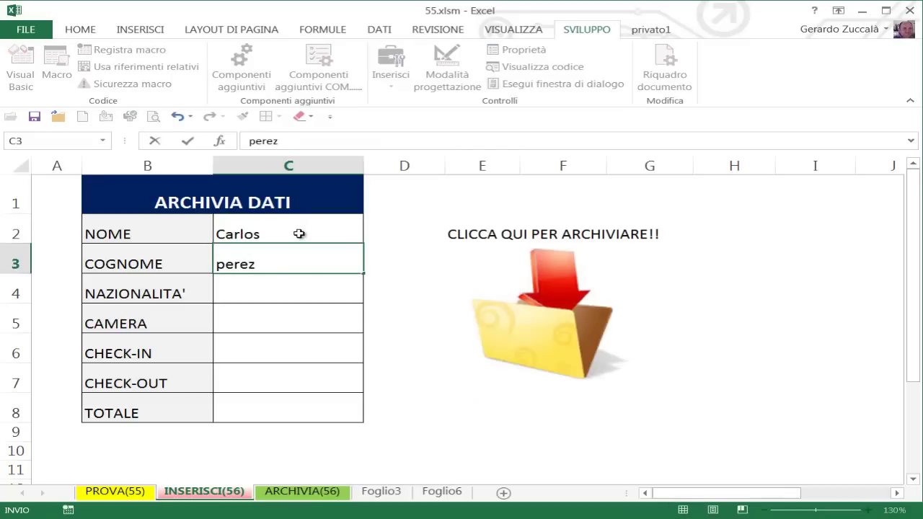
key(Return)
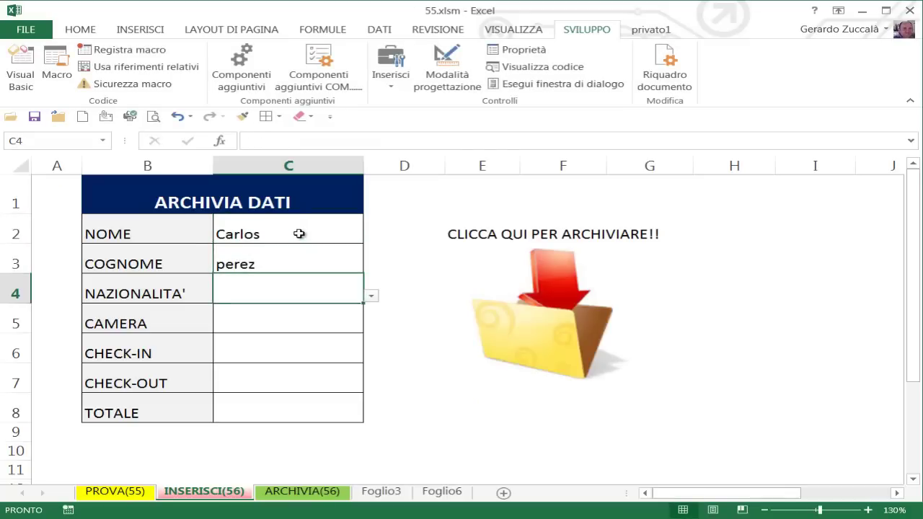
Choose SPAGNOLA as the nationality from C4's dropdown list.
key(alt+Down)
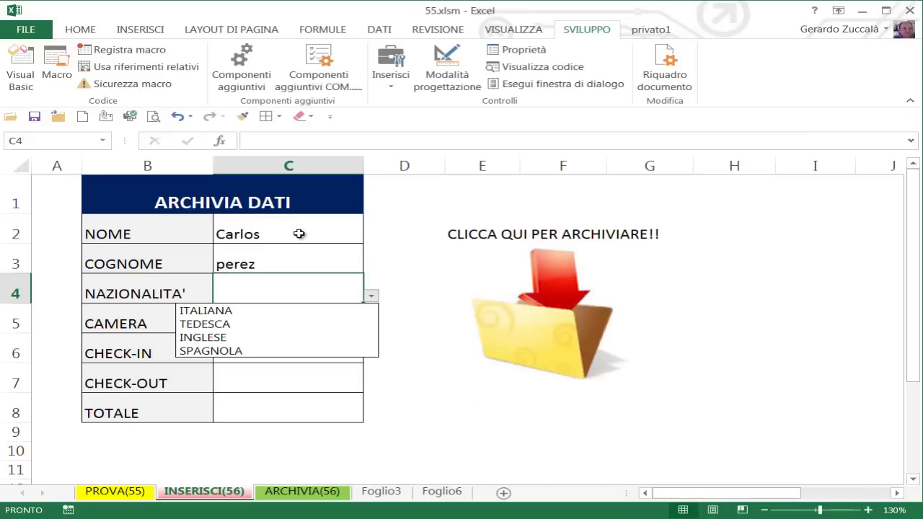
key(Down)
key(Down)
key(Down)
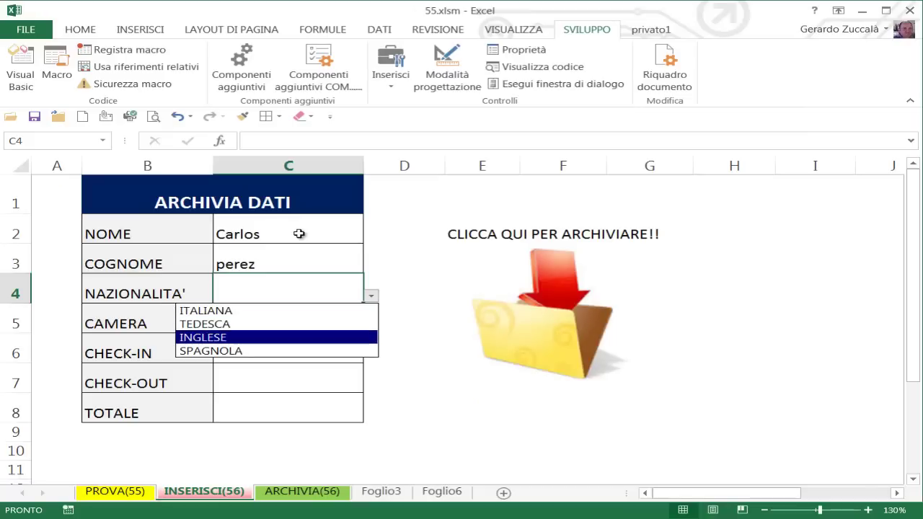
key(Down)
key(Return)
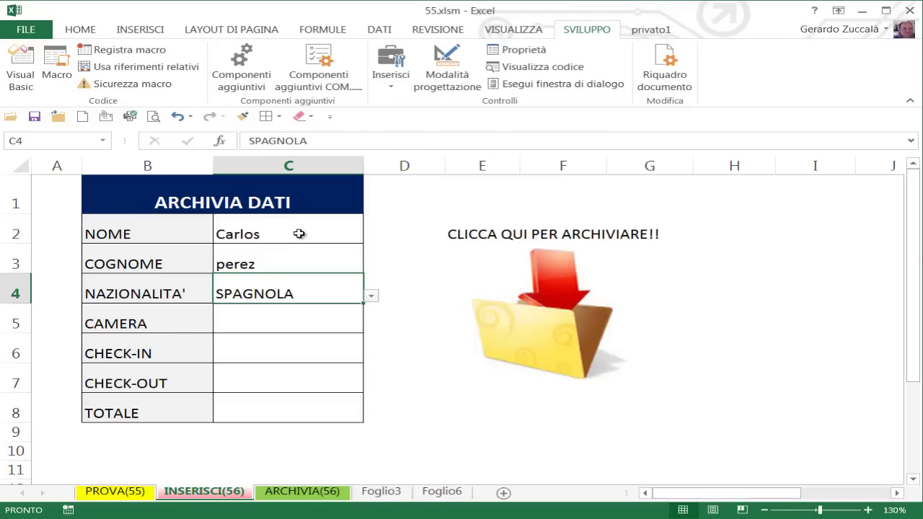
Fix the surname in C3 so it starts with a capital P.
key(Up)
key(F2)
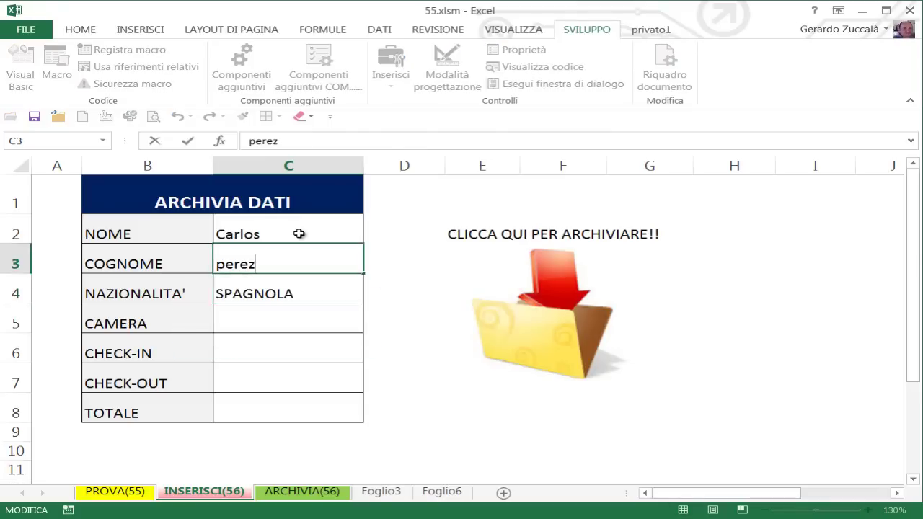
key(BackSpace)
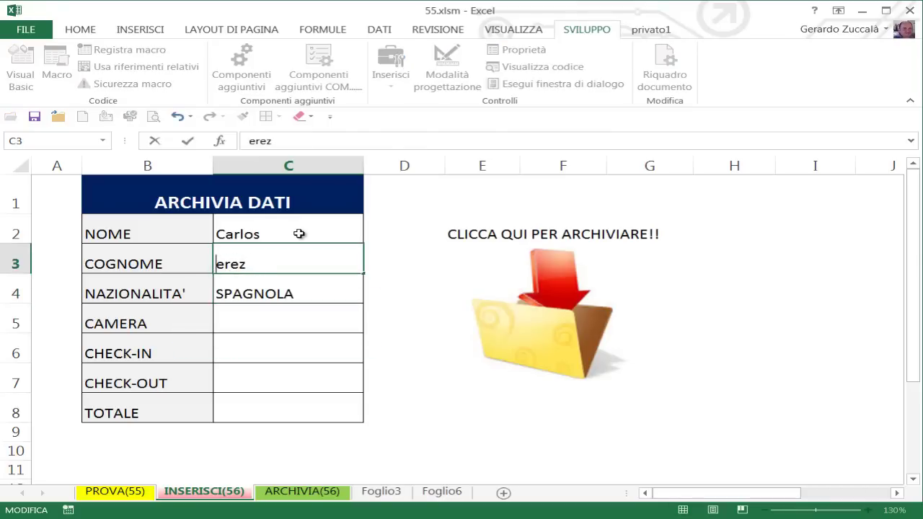
text(P)
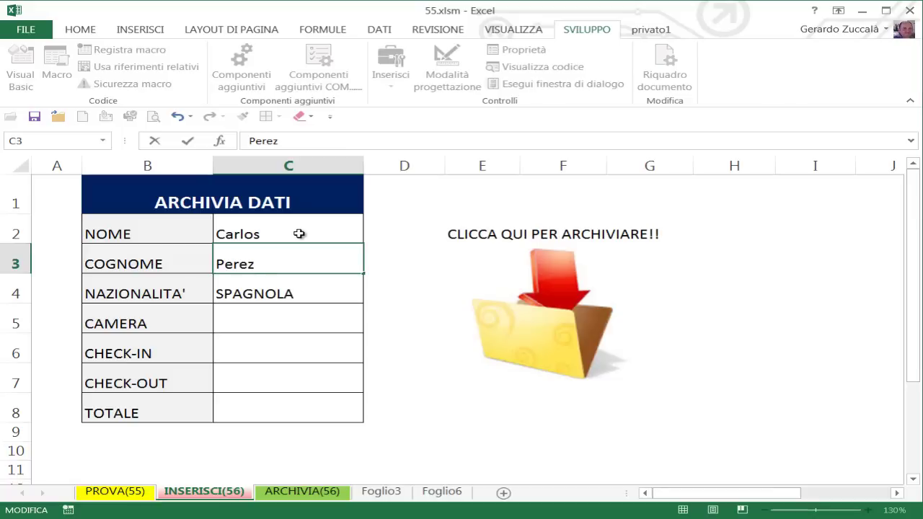
key(Return)
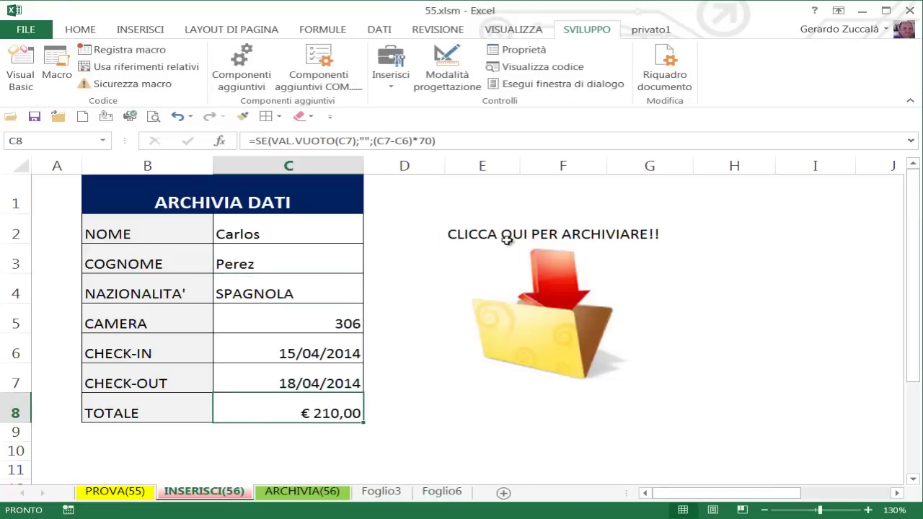
Archive the SPAGNOLA room 306 entry with the folder button and check row 14 on ARCHIVIA(56).
click(546, 297)
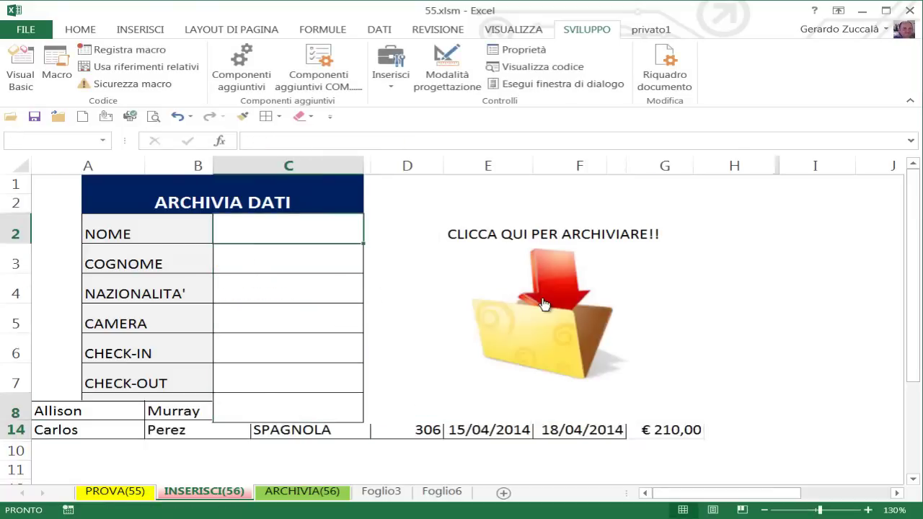
click(305, 493)
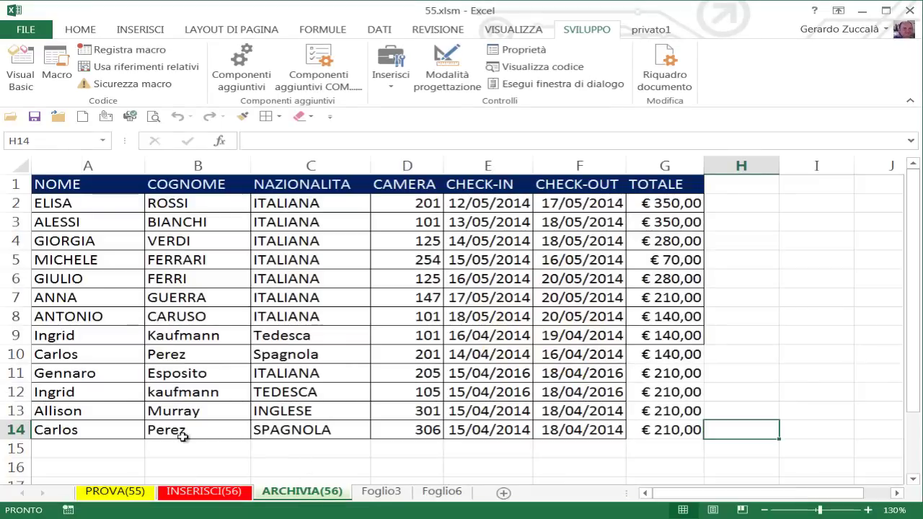
drag(61, 431, 544, 430)
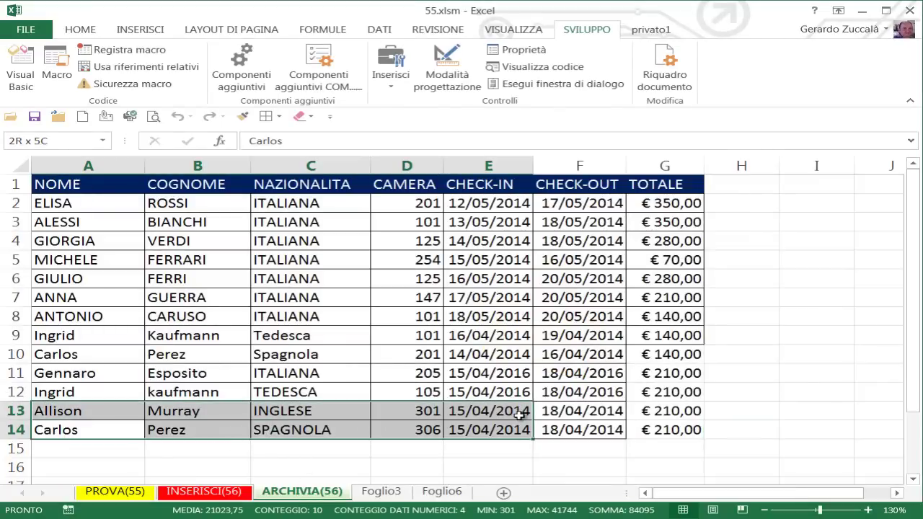